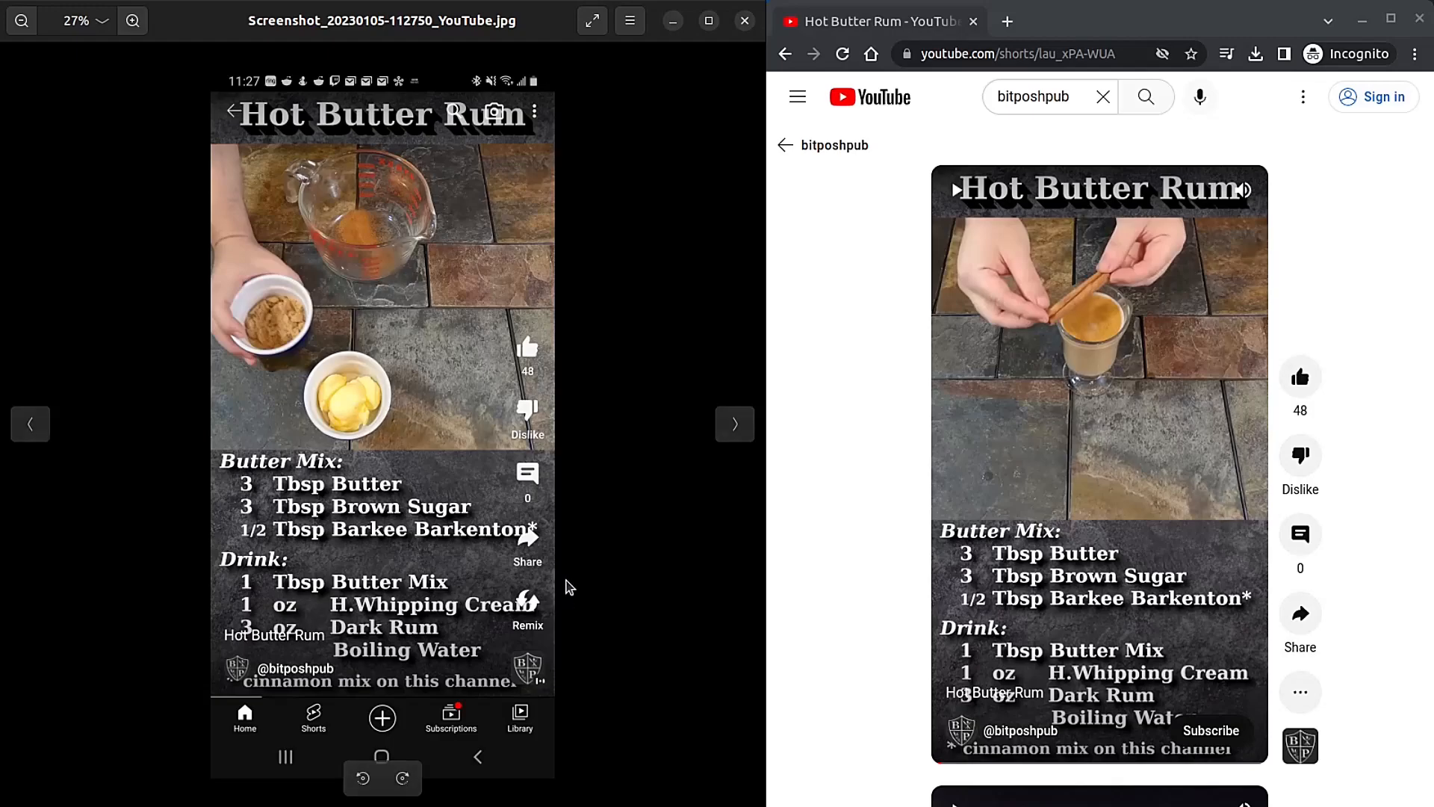
Switch to the h-sangr-pass2 project in Shotcut and select the background clip on V2 and the video clip on V1 to compare them.
{"action": "left_click", "coordinate": [1129, 457]}
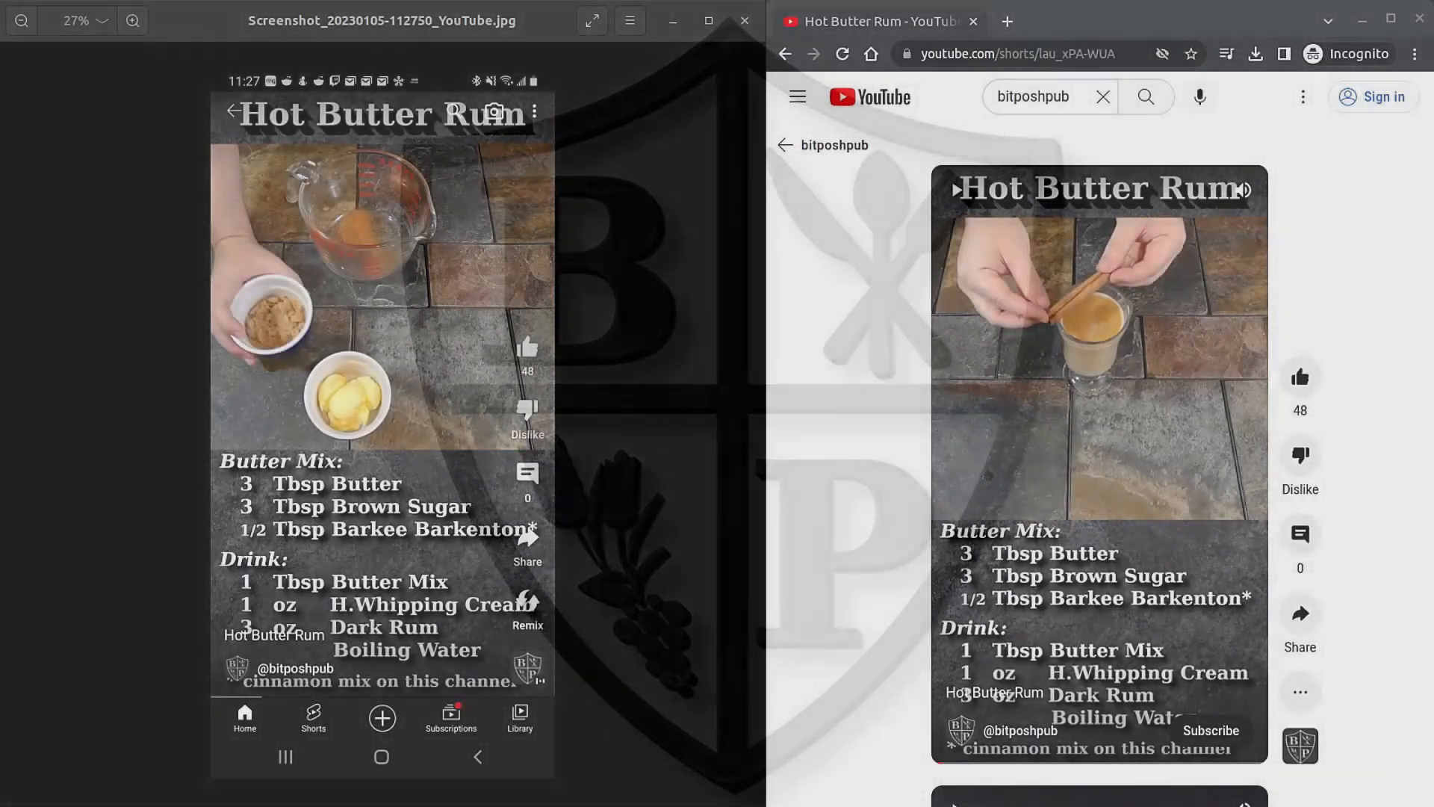
{"action": "key", "text": "super"}
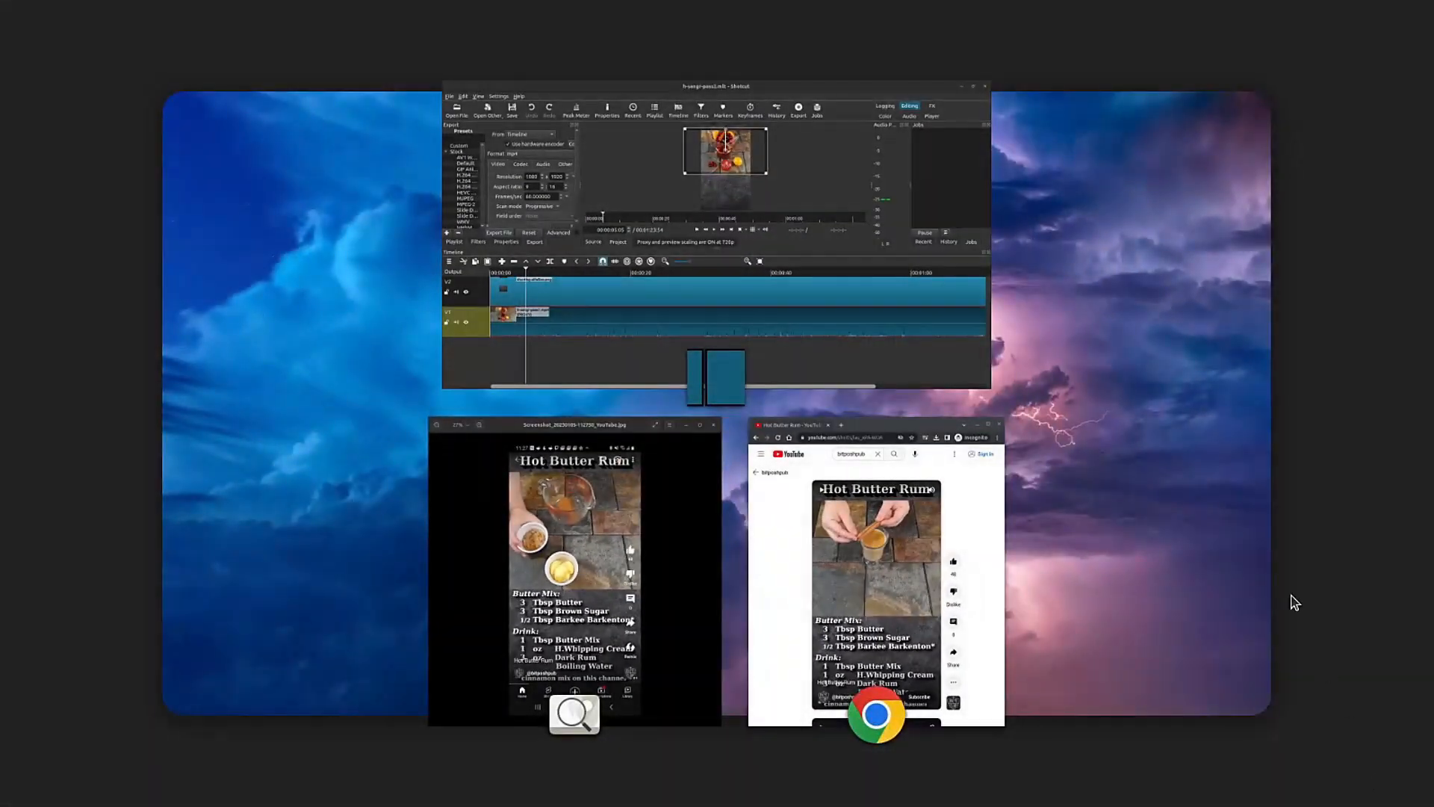
{"action": "left_click", "coordinate": [743, 224]}
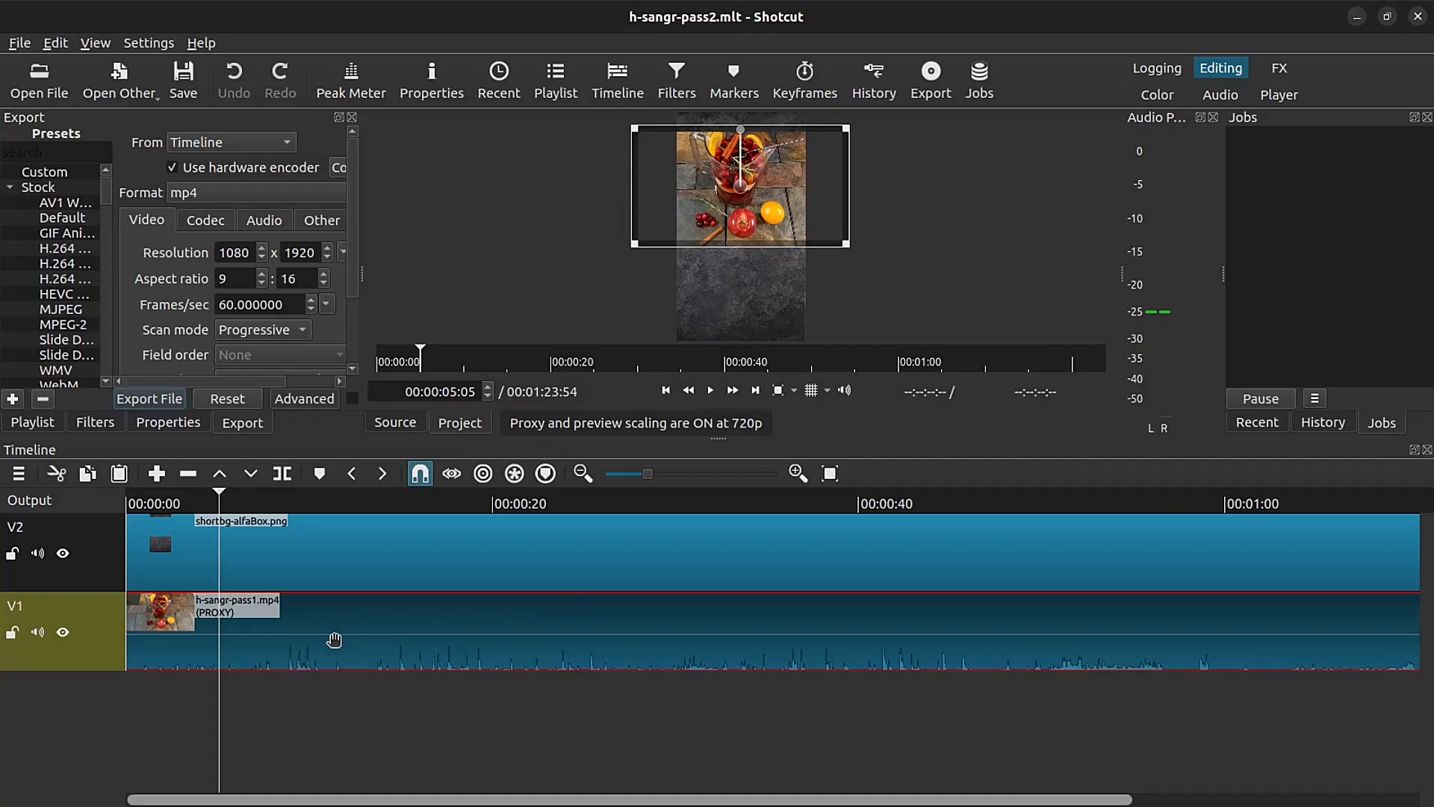
{"action": "left_click", "coordinate": [494, 563]}
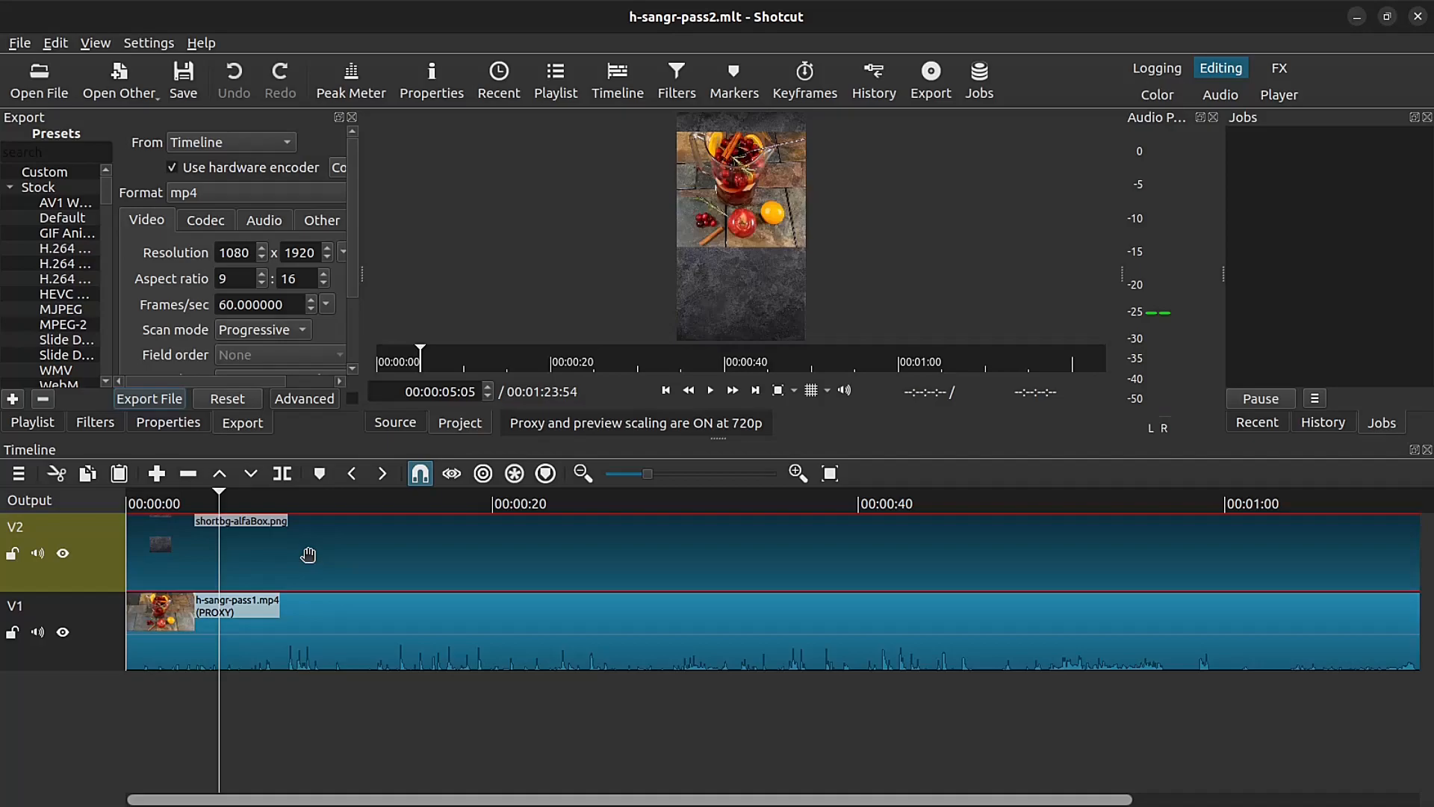
{"action": "left_click", "coordinate": [800, 634]}
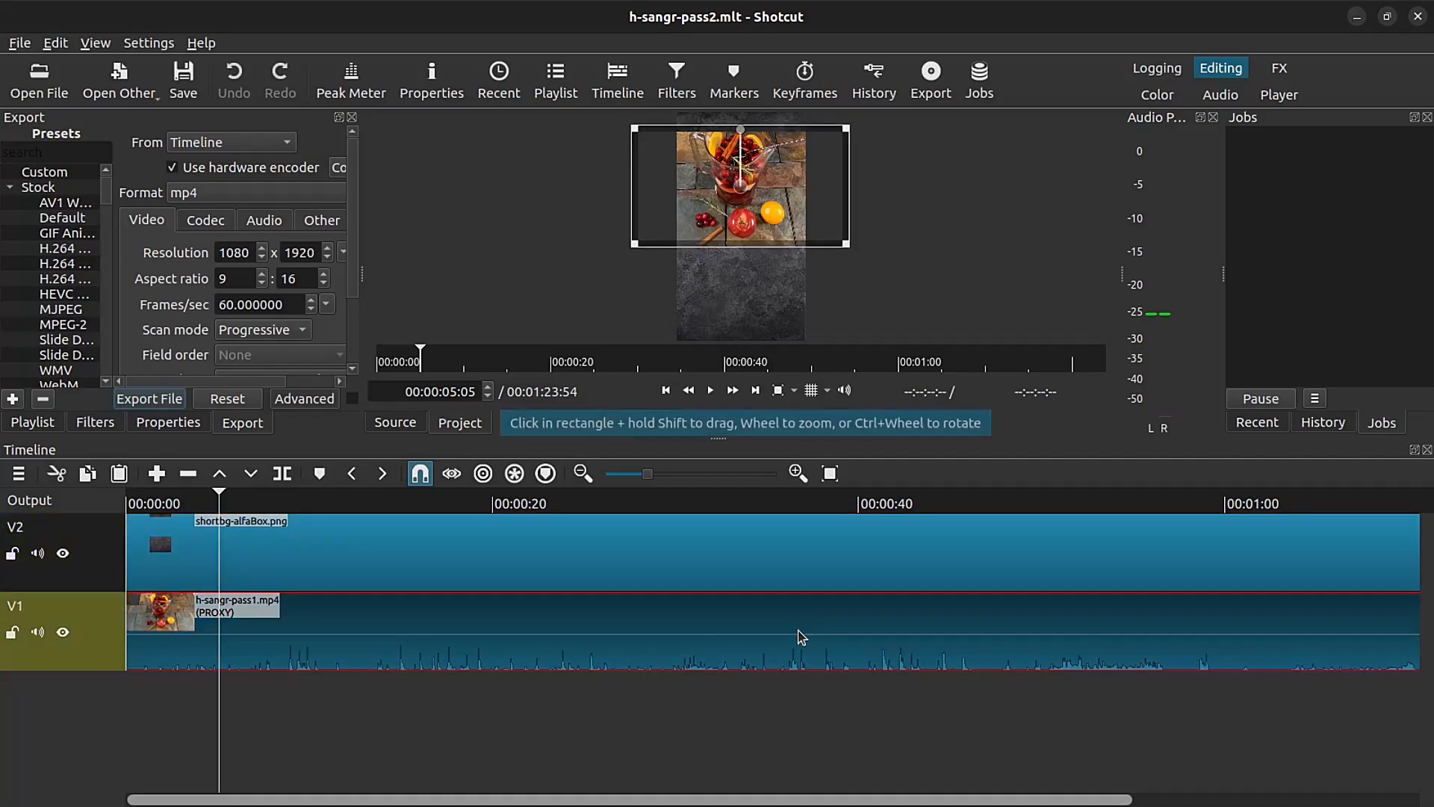
{"action": "left_click", "coordinate": [416, 551]}
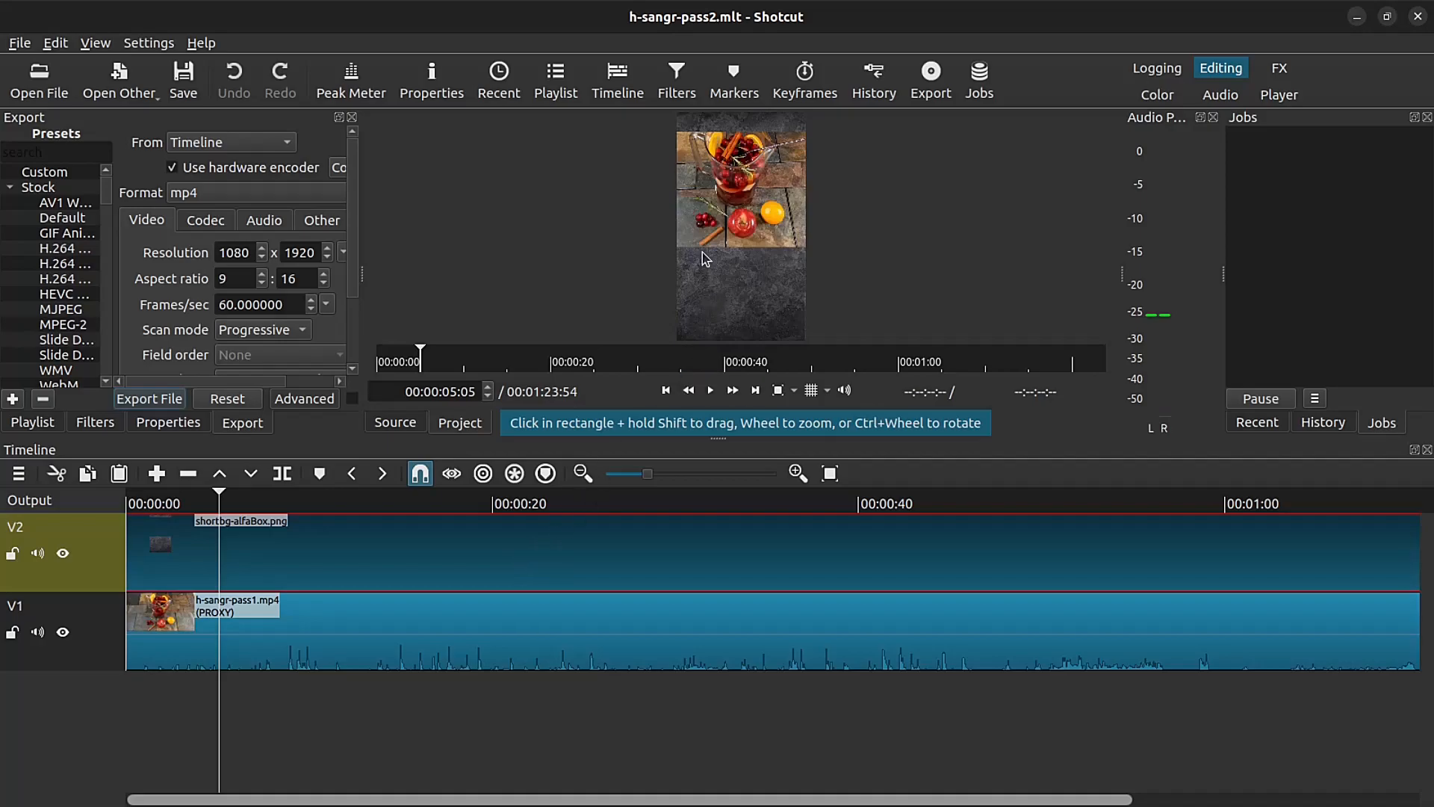
Select the sangria video clip on V1 and rescale its frame in the preview to fill the background's opening.
{"action": "left_click", "coordinate": [710, 608]}
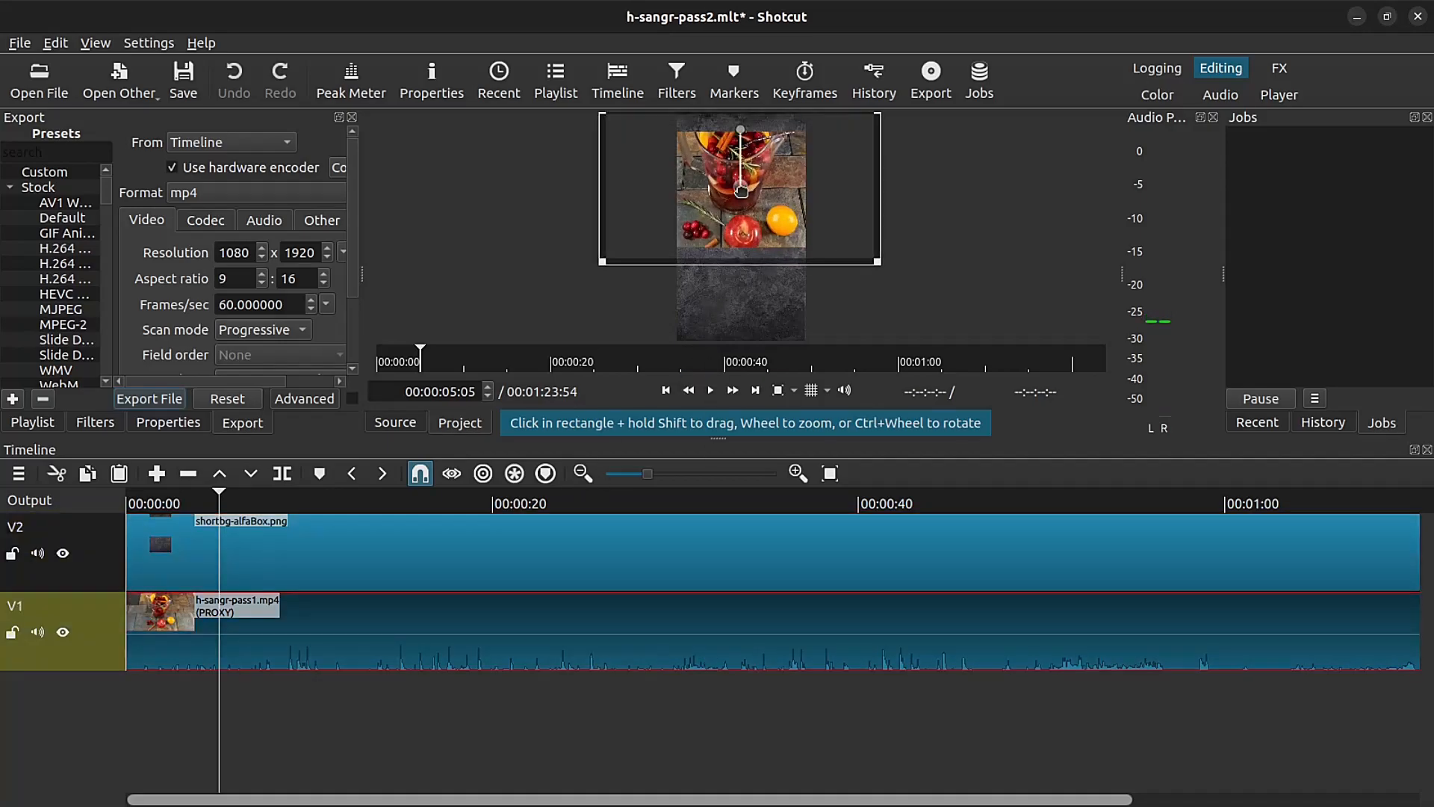
{"action": "scroll", "coordinate": [742, 192], "scroll_direction": "down", "scroll_amount": 5}
{"action": "scroll", "coordinate": [742, 191], "scroll_direction": "up", "scroll_amount": 3}
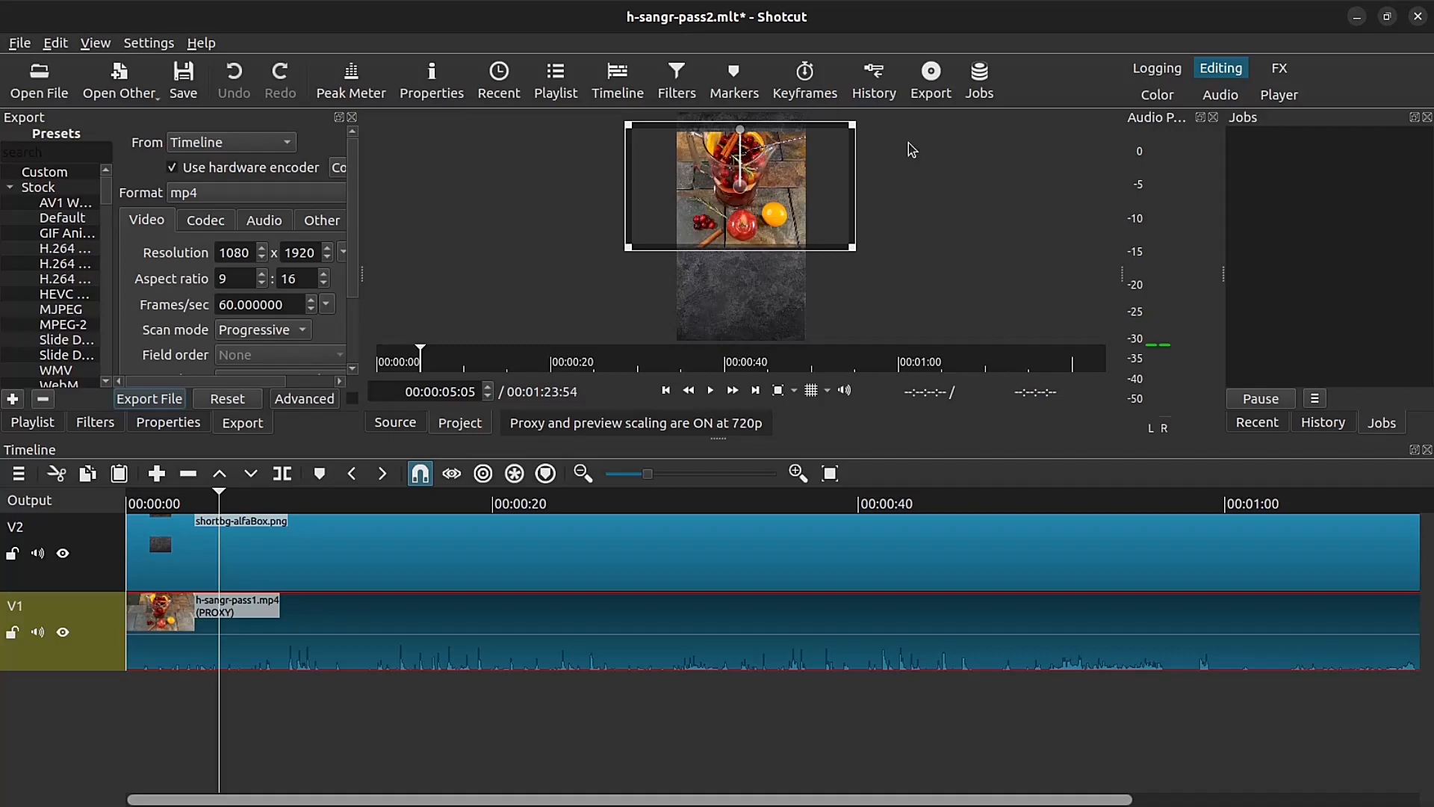
Switch to GIMP, open the recent file shortbg.xcf and show the whole Holiday Sangria card.
{"action": "key", "text": "super"}
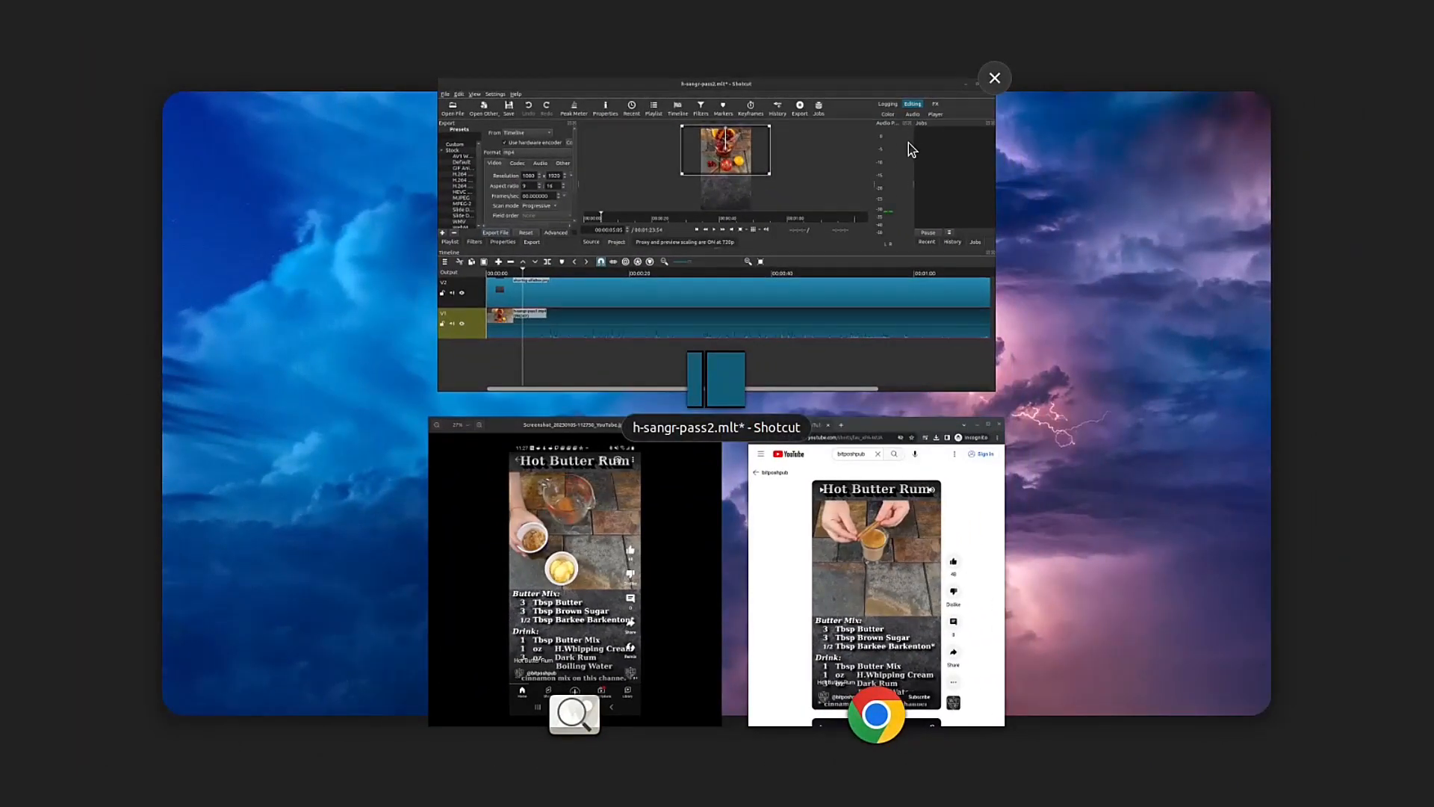
{"action": "key", "text": "super"}
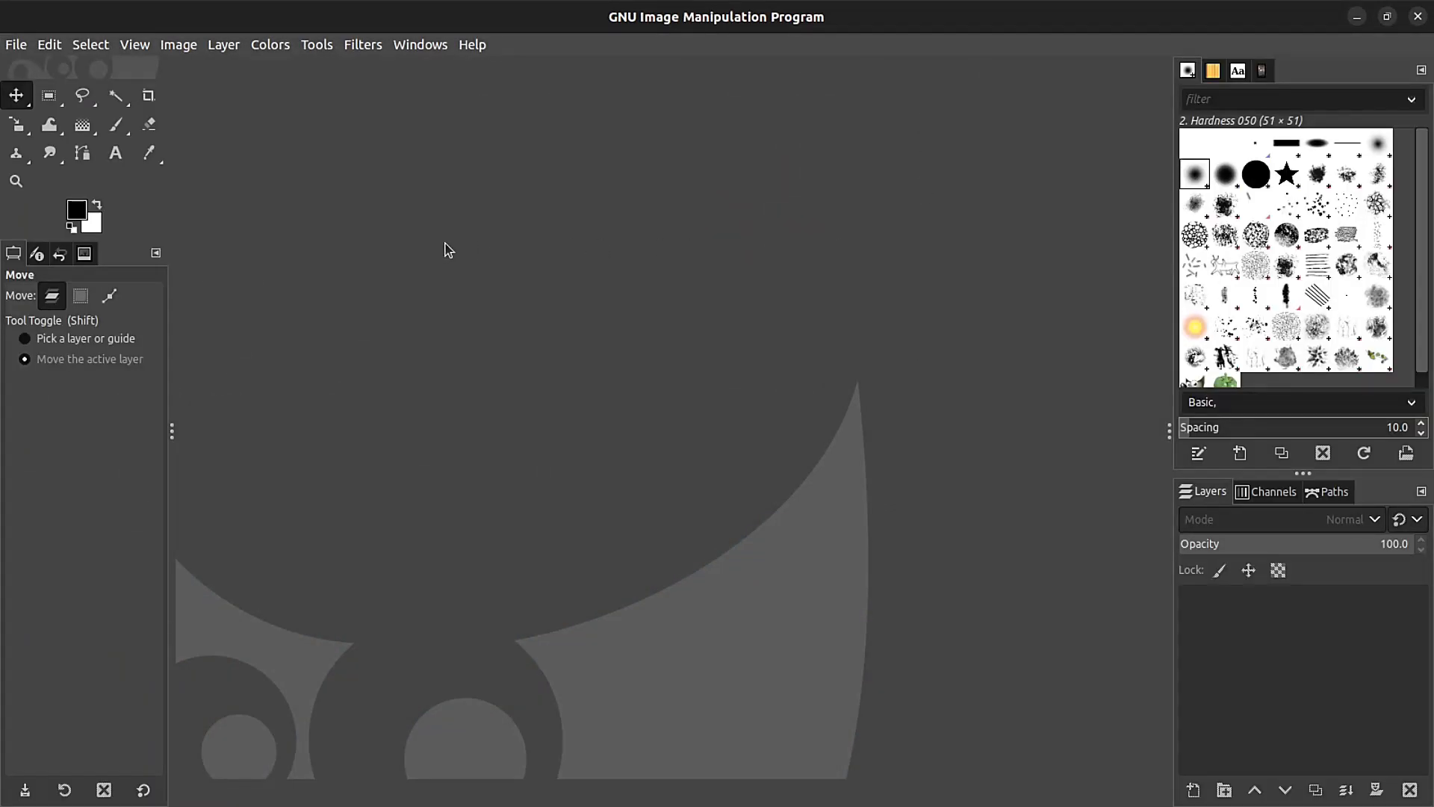
{"action": "left_click", "coordinate": [15, 45]}
{"action": "mouse_move", "coordinate": [75, 182]}
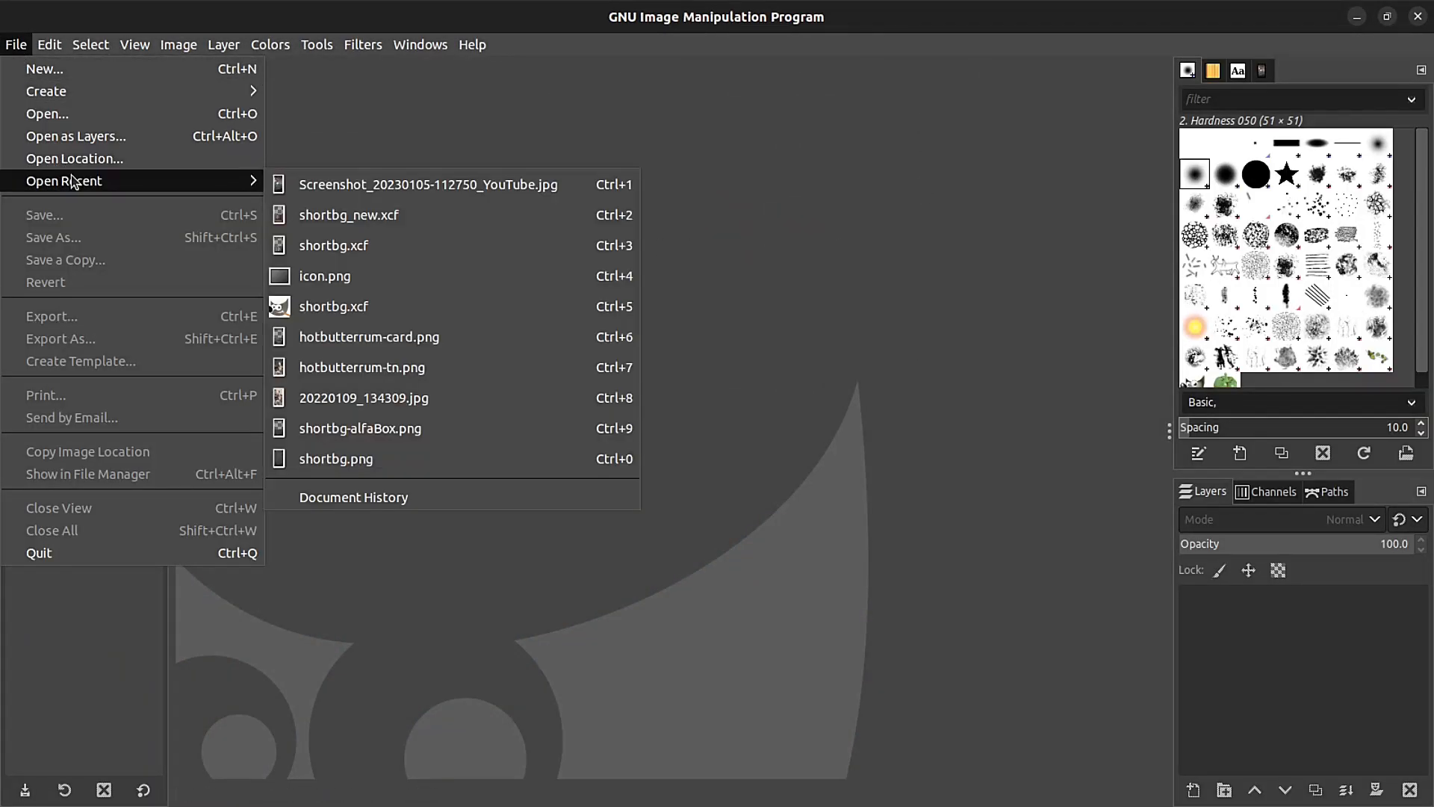
{"action": "left_click", "coordinate": [359, 248]}
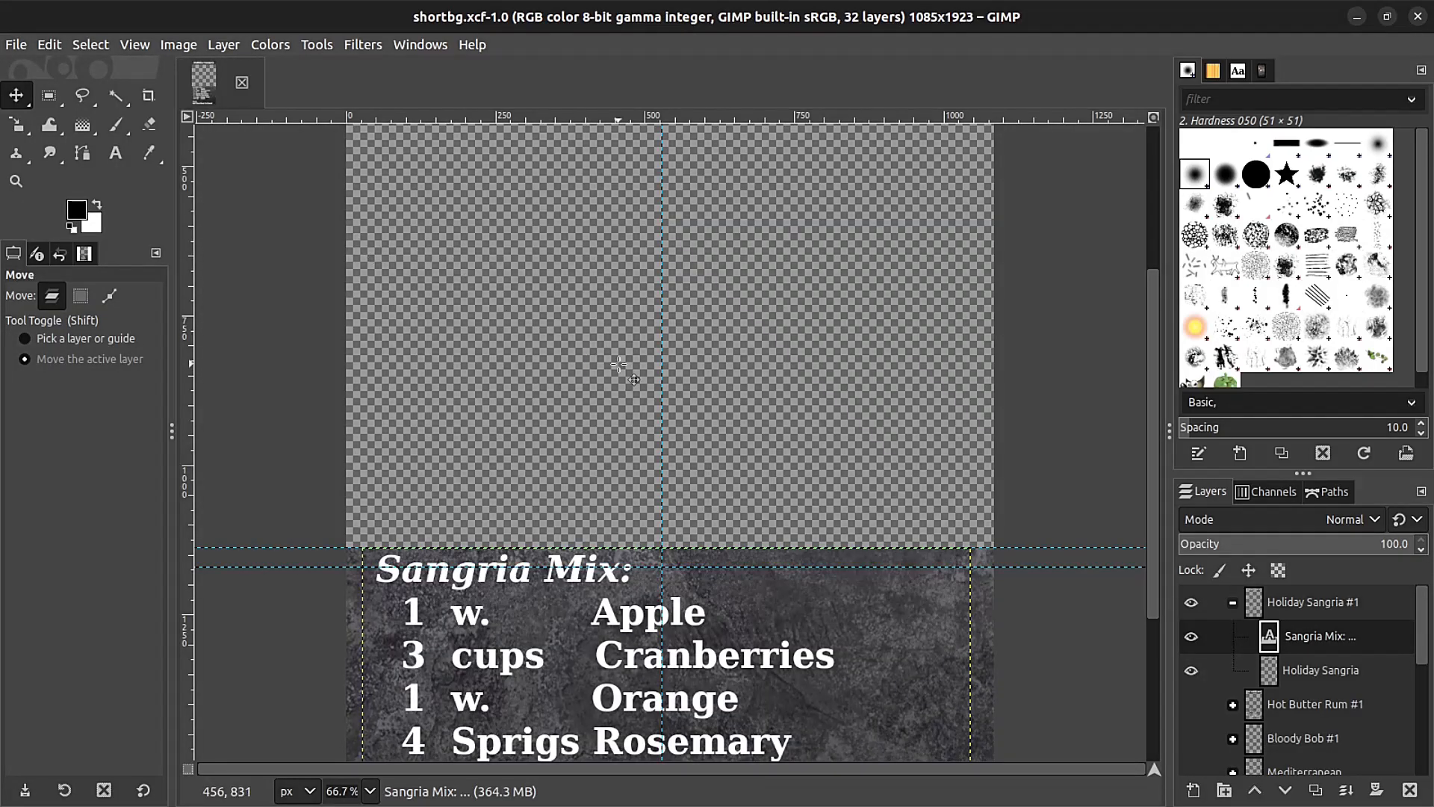
{"action": "scroll", "coordinate": [619, 364], "scroll_direction": "down", "scroll_amount": 3}
{"action": "scroll", "coordinate": [619, 365], "scroll_direction": "up", "scroll_amount": 1}
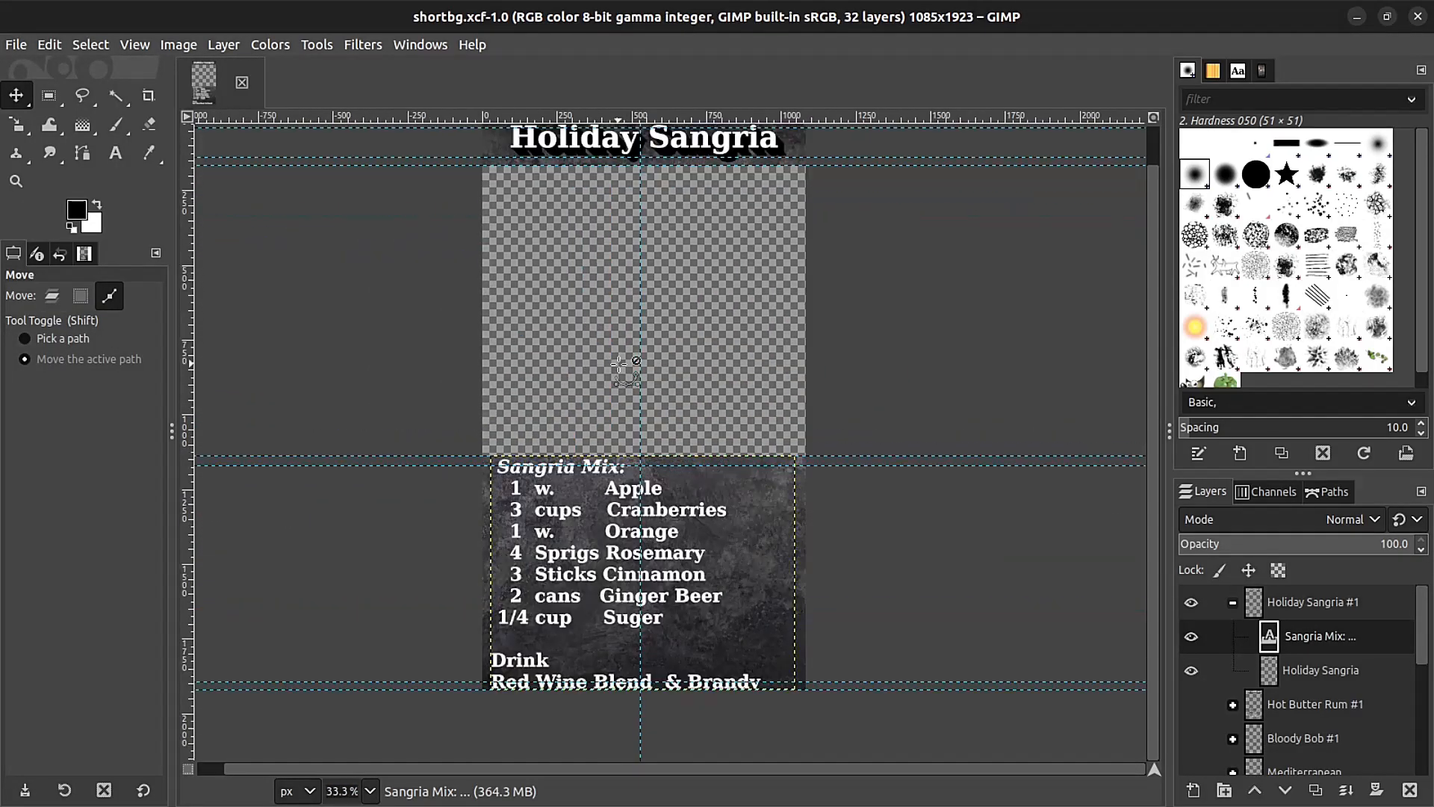
{"action": "scroll", "coordinate": [837, 373], "scroll_direction": "up", "scroll_amount": 1}
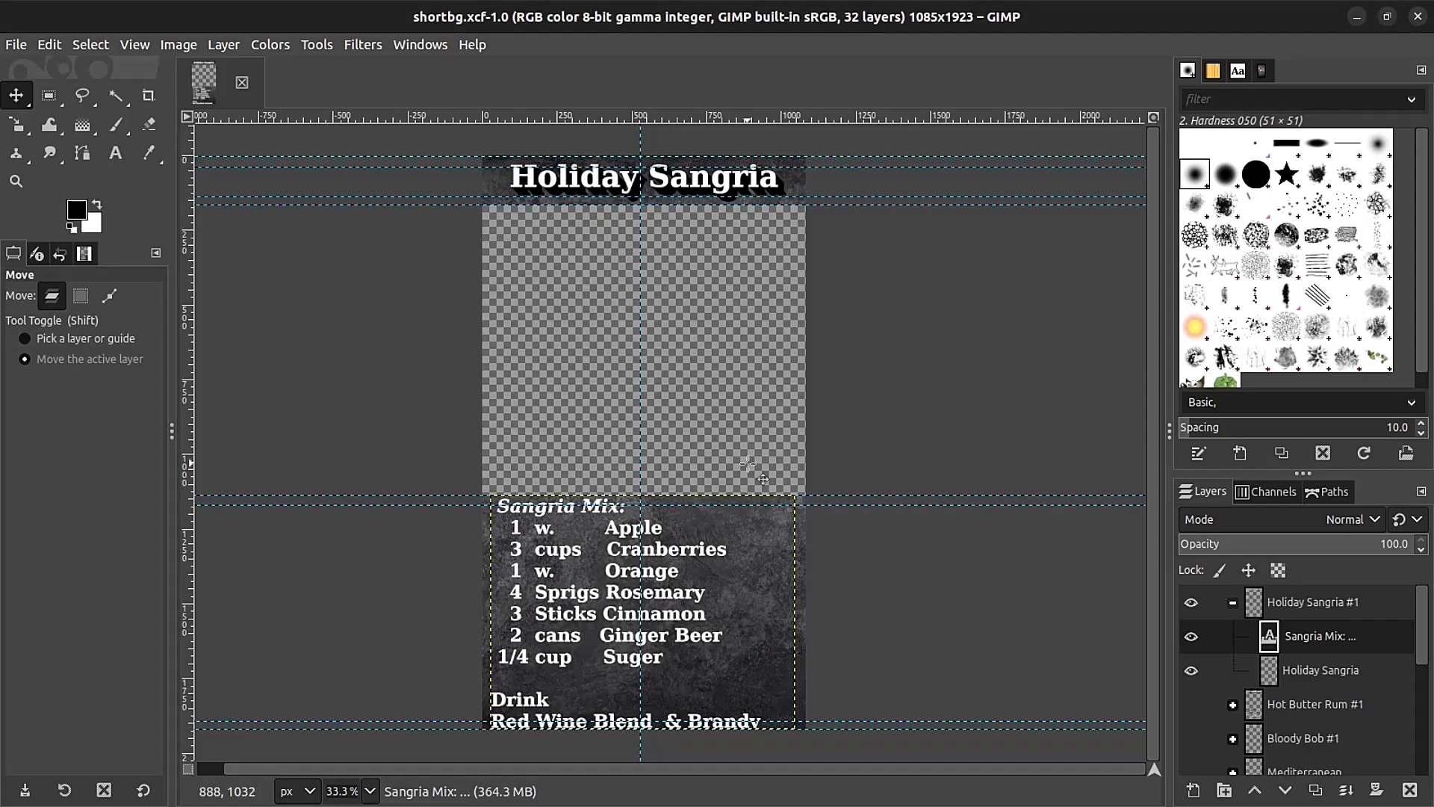
Bring the phone screenshot of the Hot Butter Rum short into shortbg.xcf as a new layer.
{"action": "key", "text": "super"}
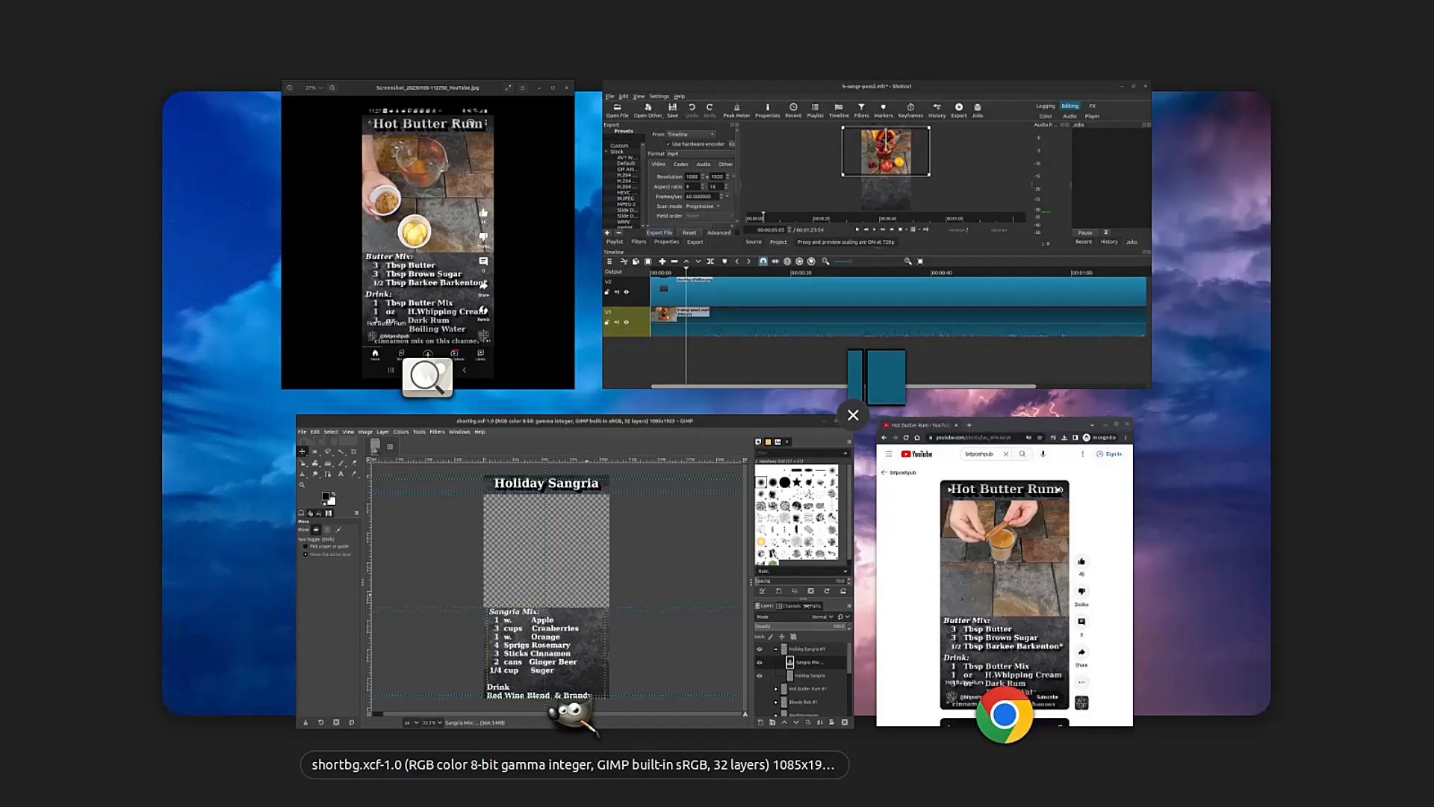
{"action": "left_click_drag", "start_coordinate": [568, 567], "coordinate": [975, 448]}
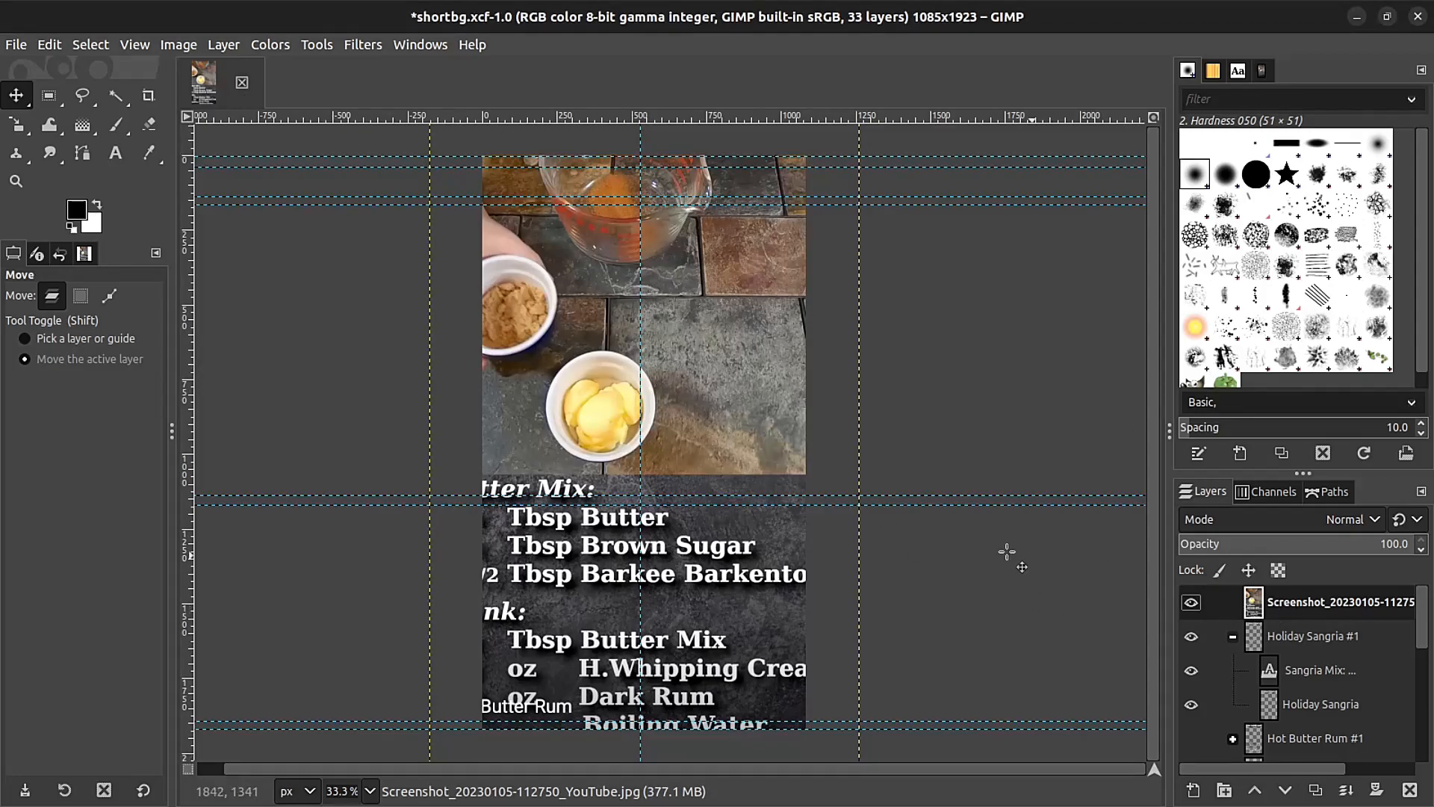
Scale the screenshot layer to 1082 × 2225 px with its aspect kept, positioned so its video area lines up with the card's opening.
{"action": "left_click", "coordinate": [18, 128]}
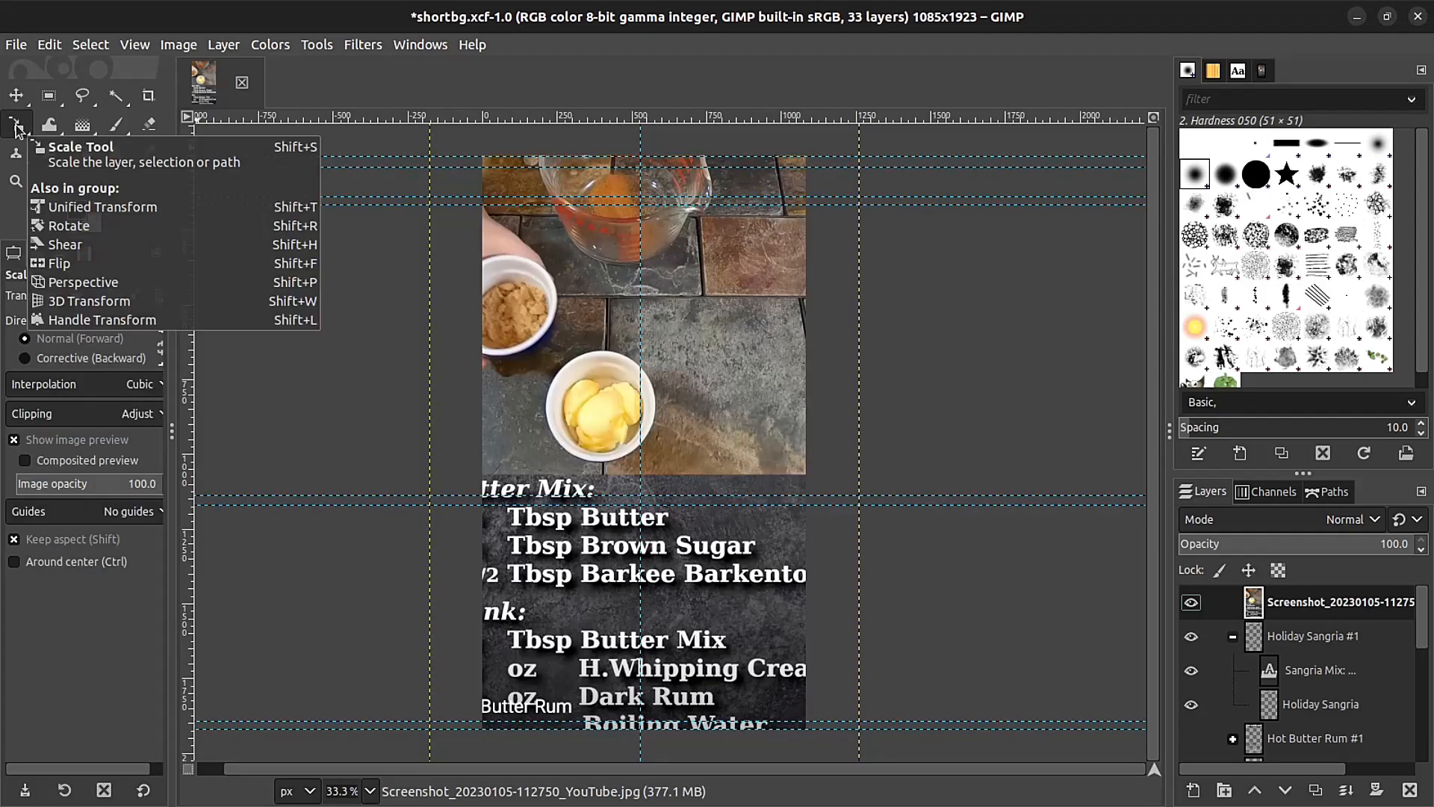
{"action": "left_click", "coordinate": [568, 390]}
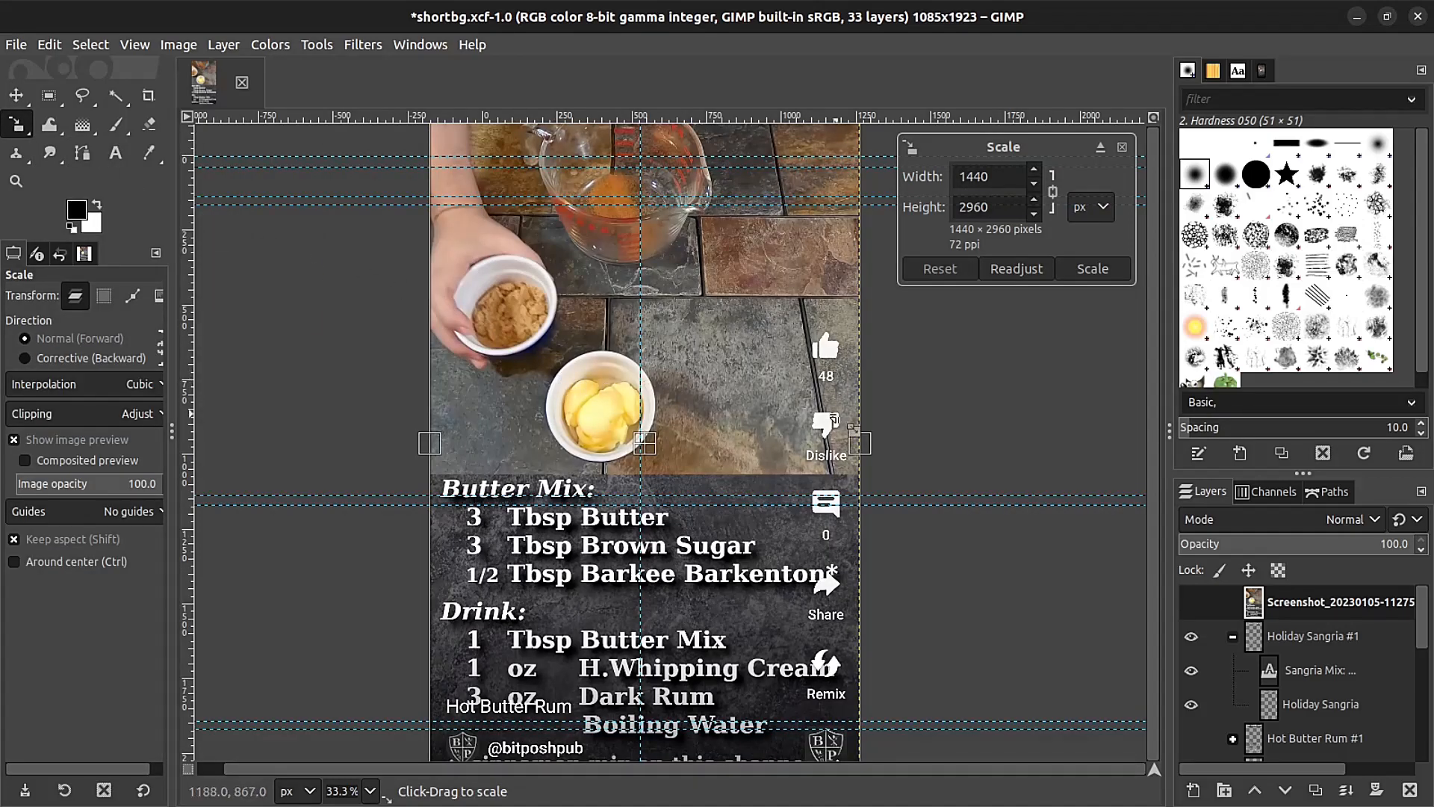
{"action": "left_click_drag", "start_coordinate": [866, 448], "coordinate": [624, 372]}
{"action": "left_click_drag", "start_coordinate": [515, 445], "coordinate": [571, 394]}
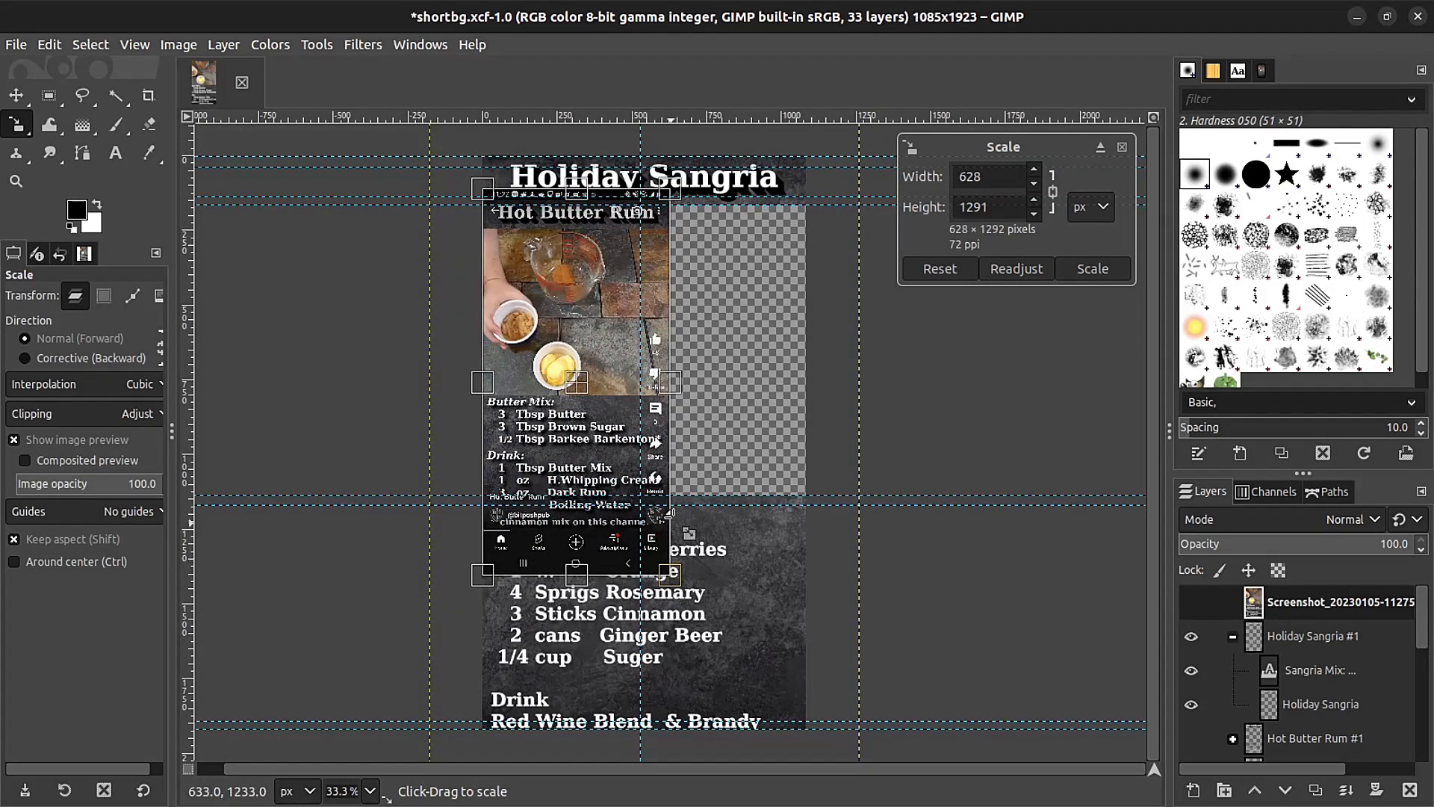
{"action": "left_click_drag", "start_coordinate": [669, 386], "coordinate": [804, 404]}
{"action": "left_click_drag", "start_coordinate": [658, 403], "coordinate": [657, 489]}
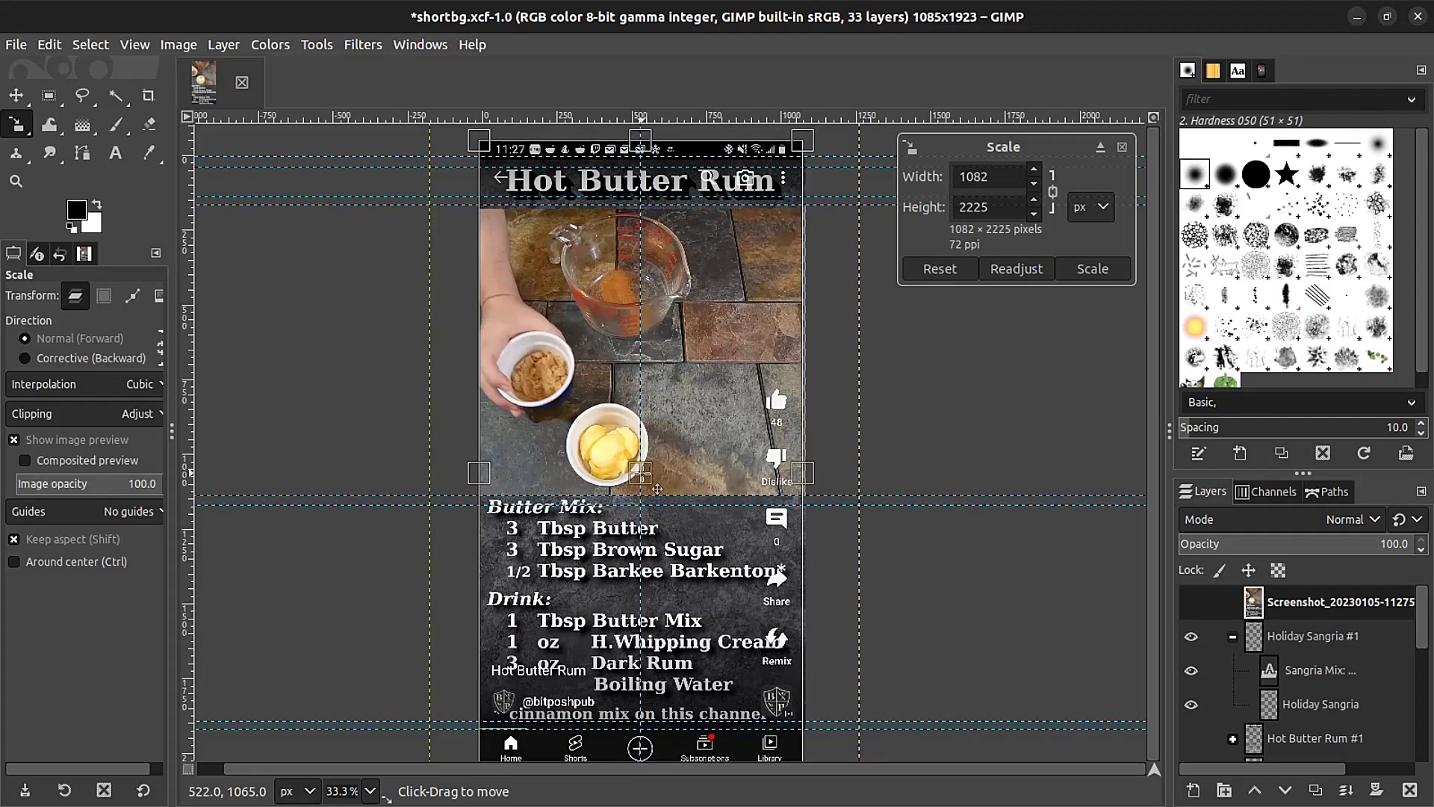
{"action": "left_click_drag", "start_coordinate": [654, 165], "coordinate": [654, 162]}
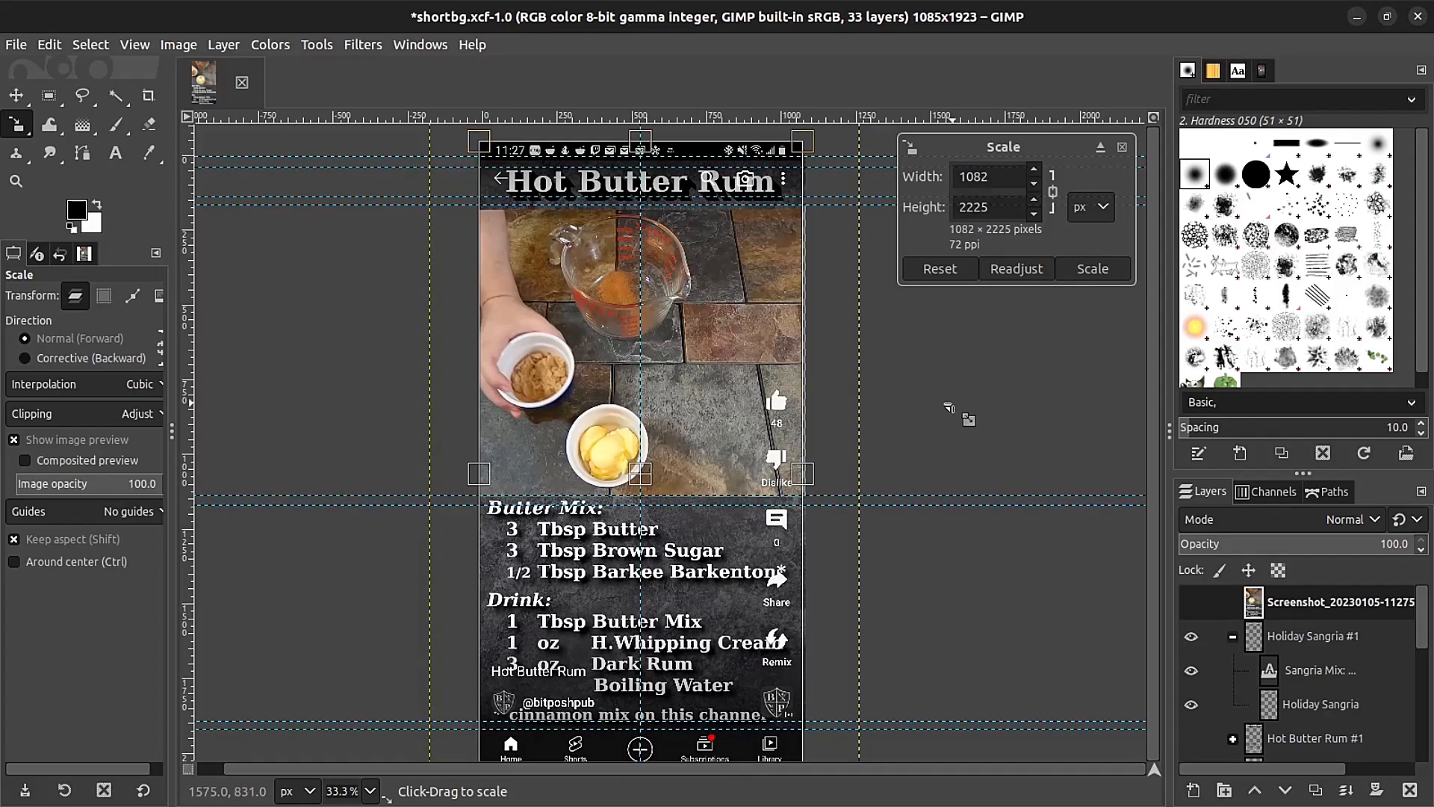
{"action": "left_click", "coordinate": [1091, 268]}
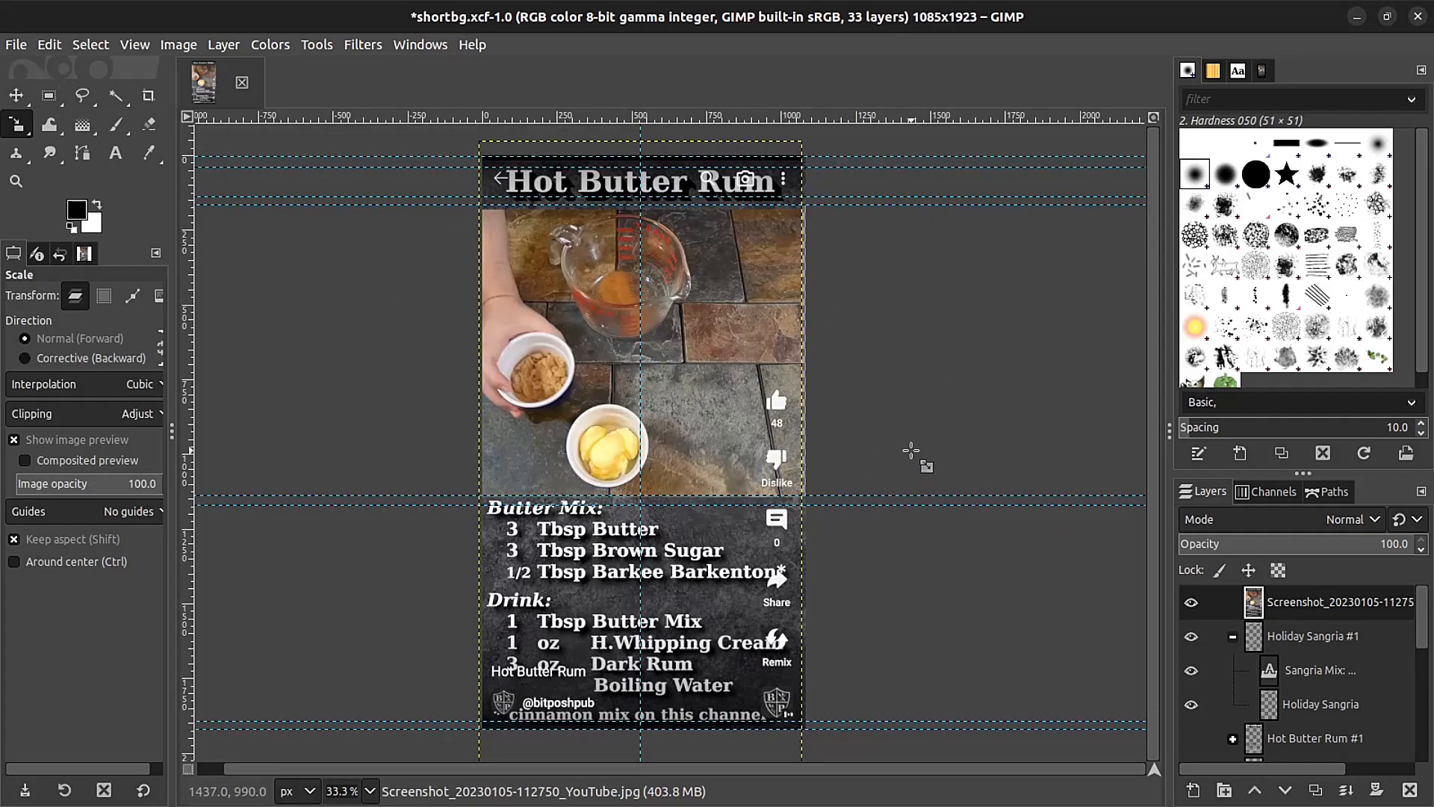
Scale the screenshot layer up to 1095 × 2251 px so its right edge meets the canvas edge.
{"action": "key", "text": "plus"}
{"action": "key", "text": "plus"}
{"action": "key", "text": "plus"}
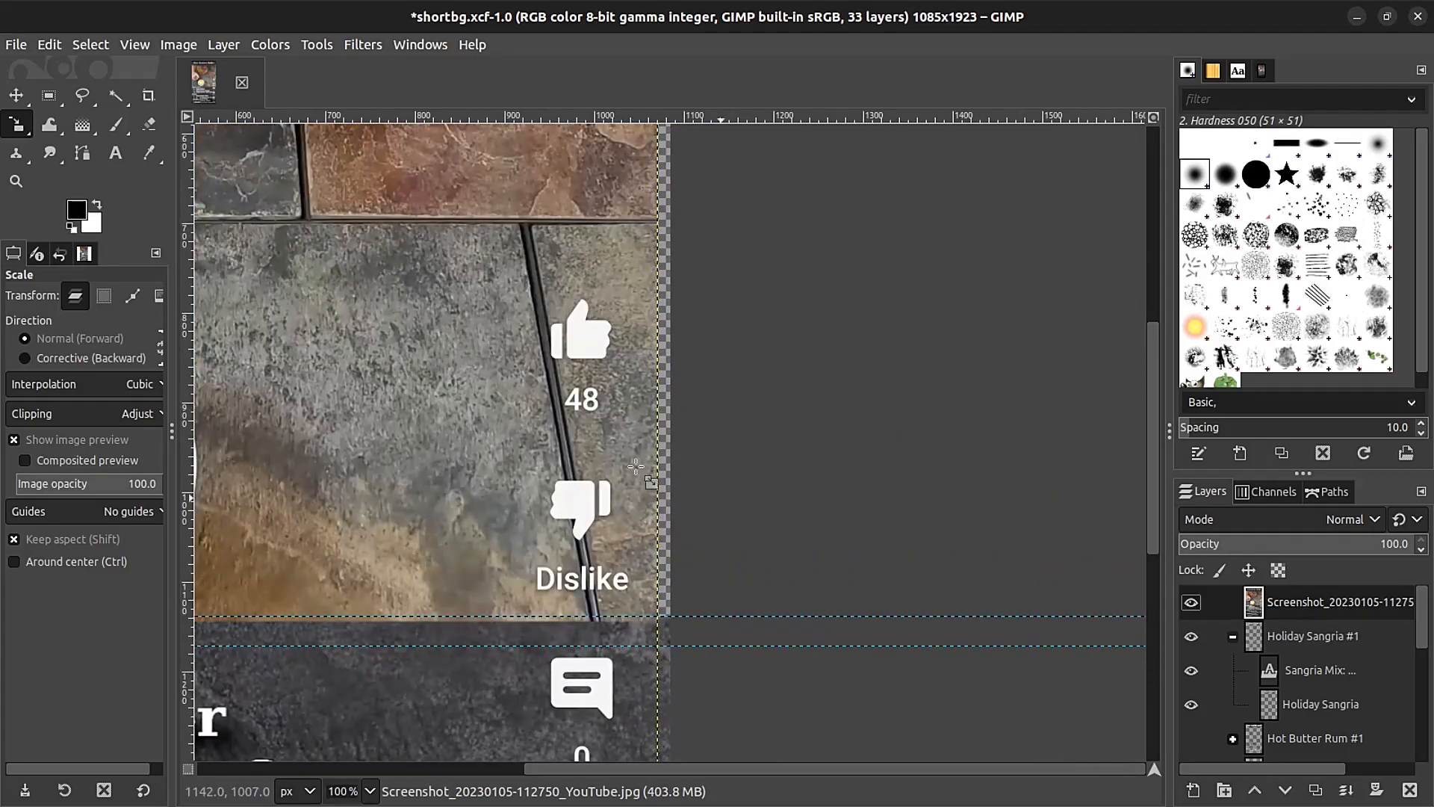
{"action": "left_click", "coordinate": [552, 536]}
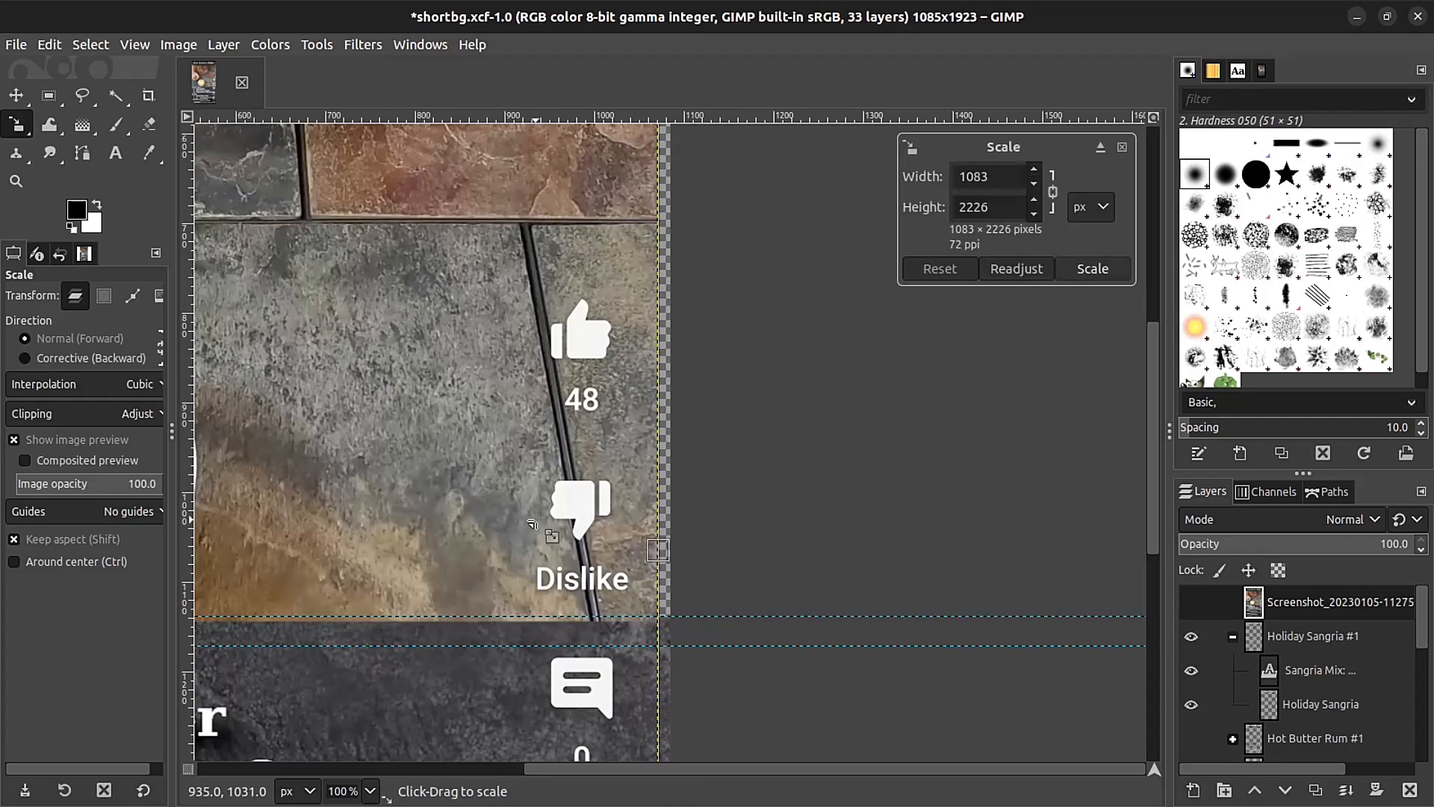
{"action": "mouse_move", "coordinate": [656, 547]}
{"action": "left_mouse_down"}
{"action": "mouse_move", "coordinate": [681, 551]}
{"action": "mouse_move", "coordinate": [667, 548]}
{"action": "left_mouse_up"}
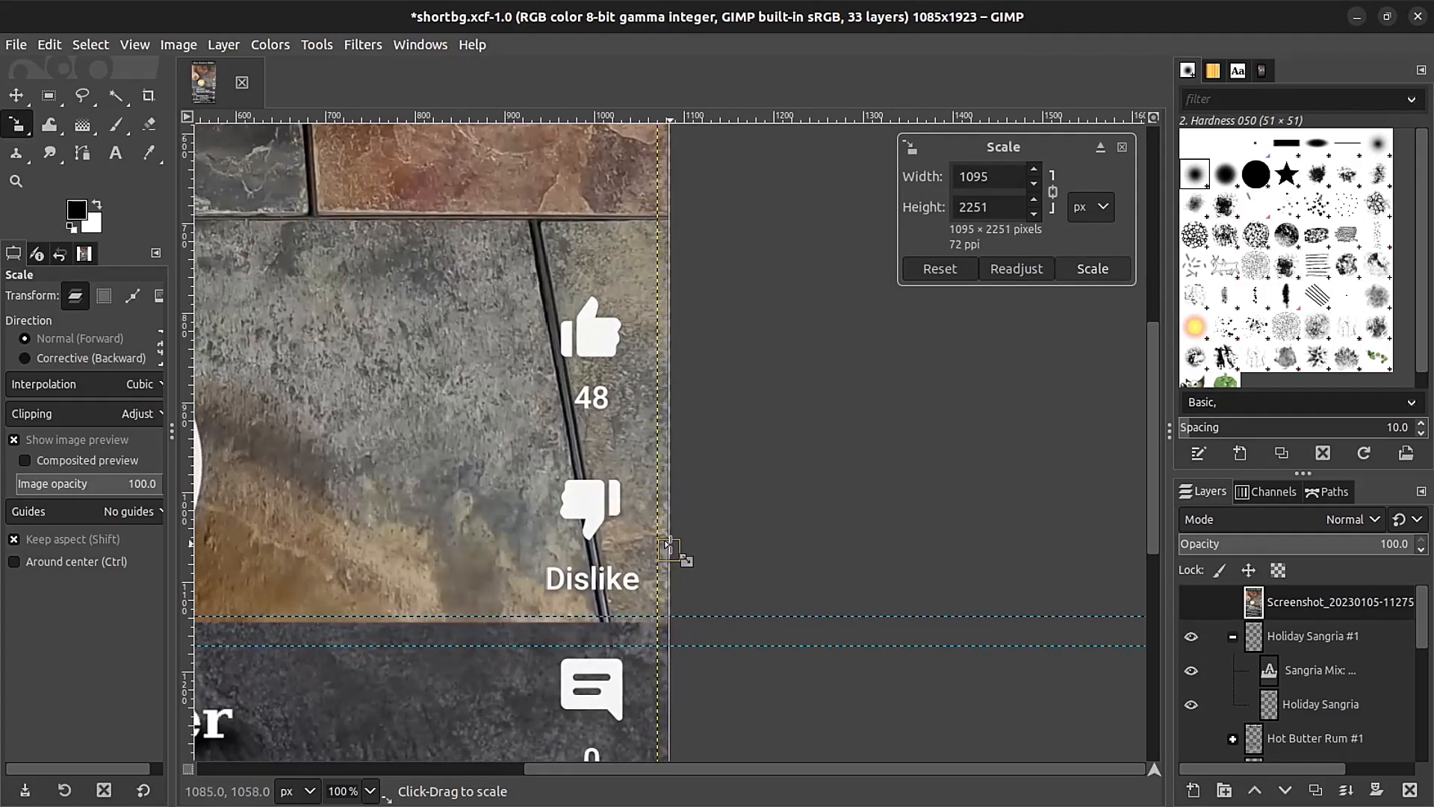
{"action": "left_click", "coordinate": [1090, 269]}
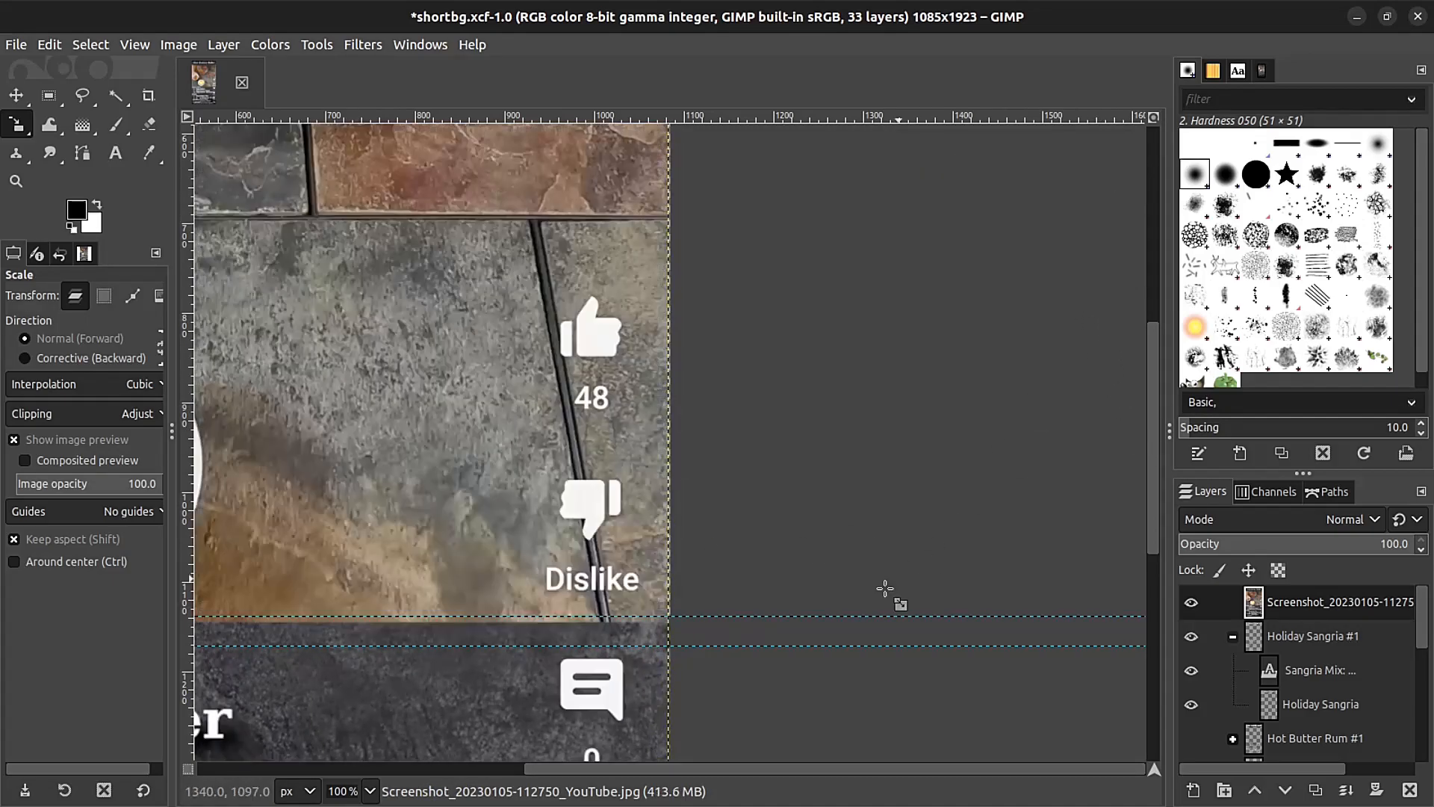
{"action": "scroll", "coordinate": [826, 420], "scroll_direction": "down", "scroll_amount": 3}
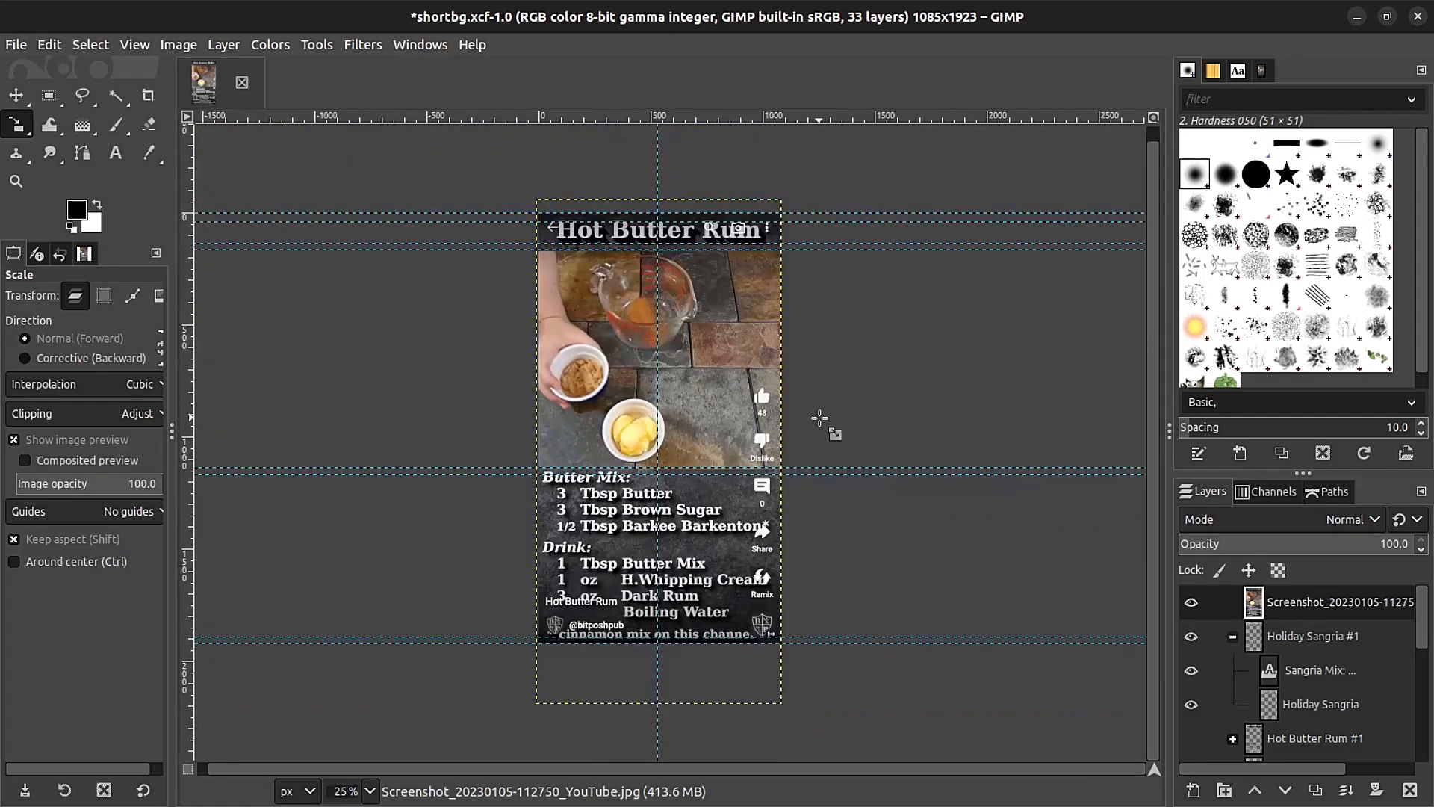
{"action": "scroll", "coordinate": [265, 155], "scroll_direction": "up", "scroll_amount": 1}
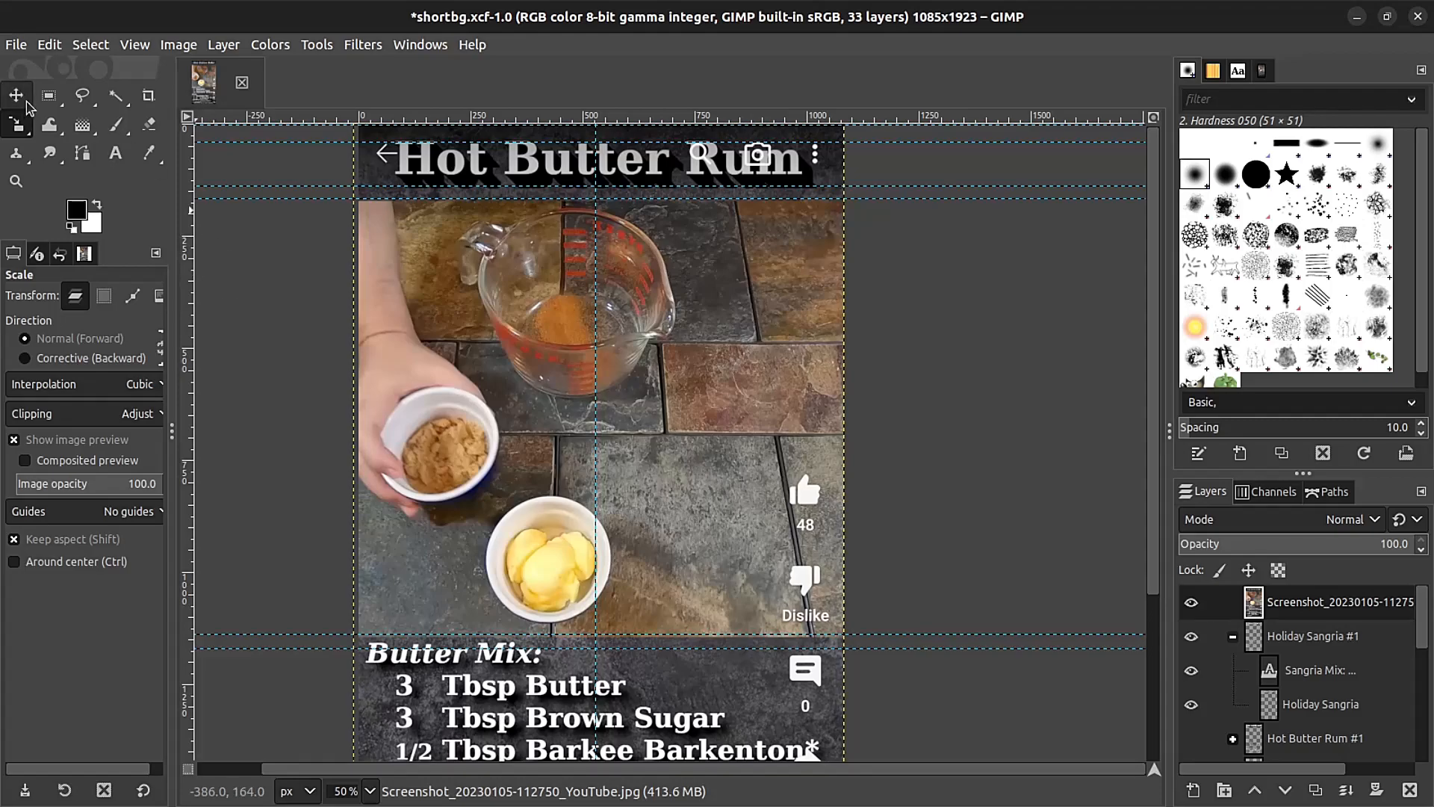
{"action": "left_click", "coordinate": [16, 95]}
{"action": "left_click_drag", "start_coordinate": [324, 144], "coordinate": [321, 105]}
{"action": "key", "text": "ctrl+z"}
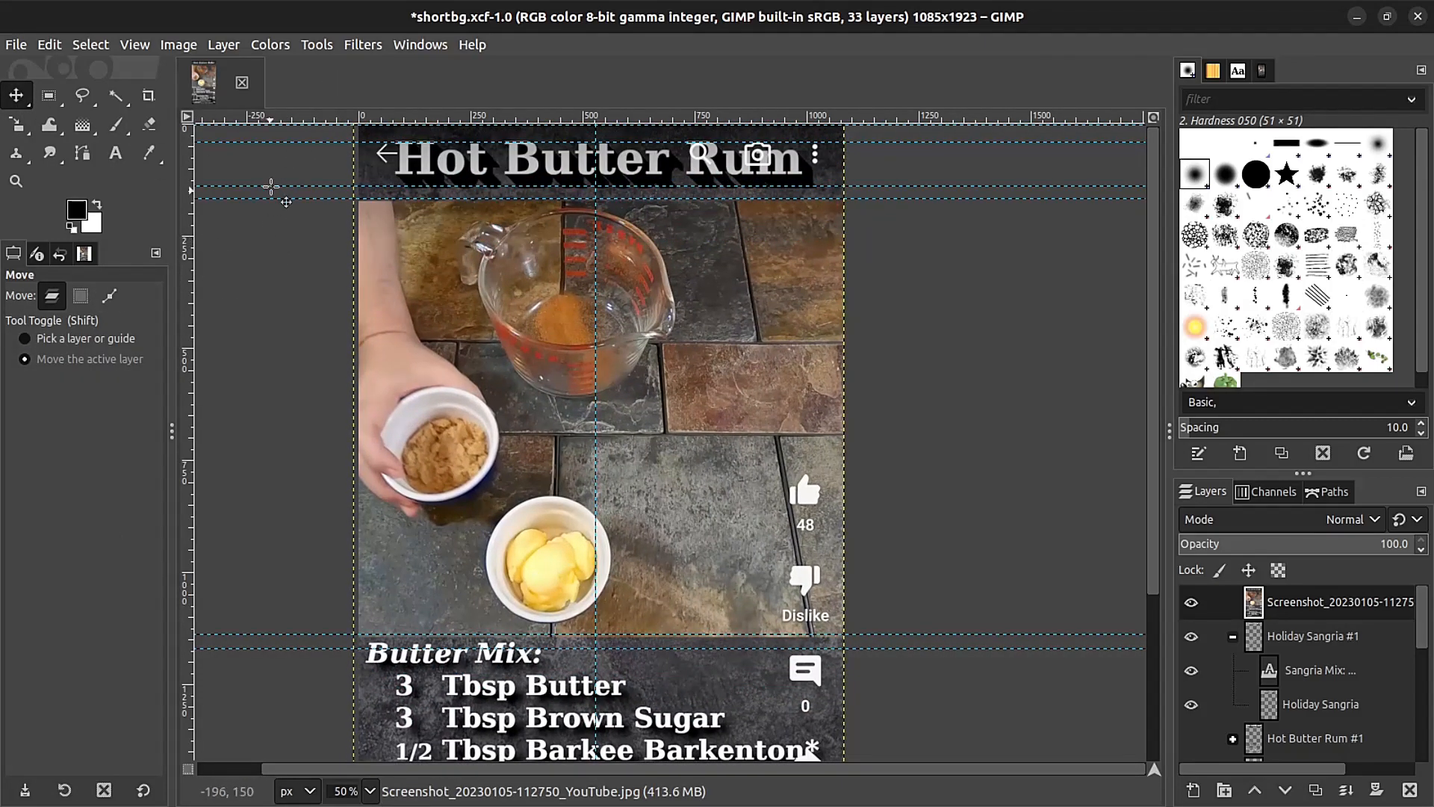
{"action": "left_click_drag", "start_coordinate": [281, 142], "coordinate": [287, 133]}
{"action": "key", "text": "ctrl+z"}
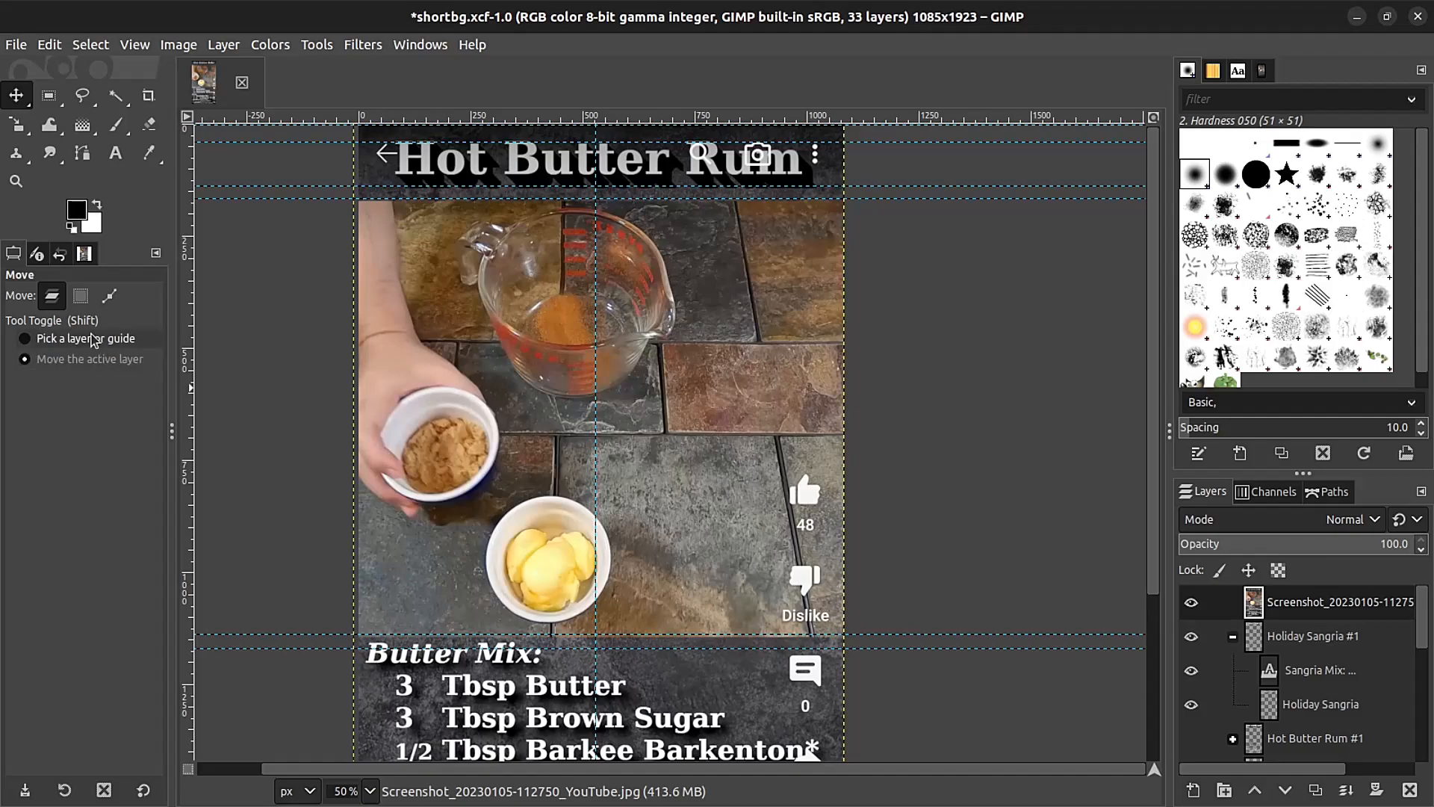
Set the Move tool to pick a layer or guide and remove the horizontal guides around the title bar.
{"action": "left_click", "coordinate": [87, 345]}
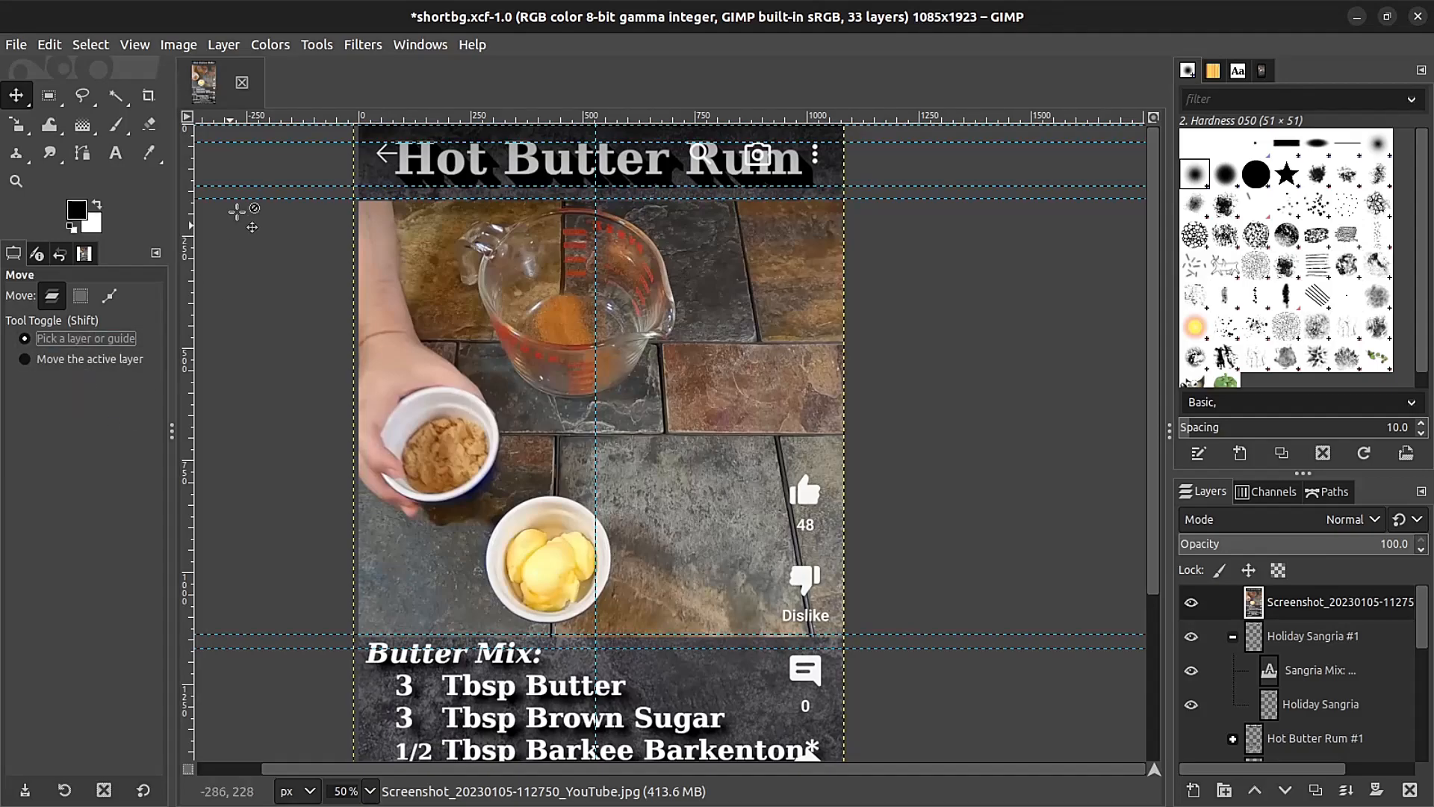
{"action": "left_click_drag", "start_coordinate": [282, 146], "coordinate": [285, 118]}
{"action": "left_click_drag", "start_coordinate": [295, 182], "coordinate": [309, 73]}
Expand the bg group copy group and make its layer named Layer visible.
{"action": "scroll", "coordinate": [336, 292], "scroll_direction": "down", "scroll_amount": 1}
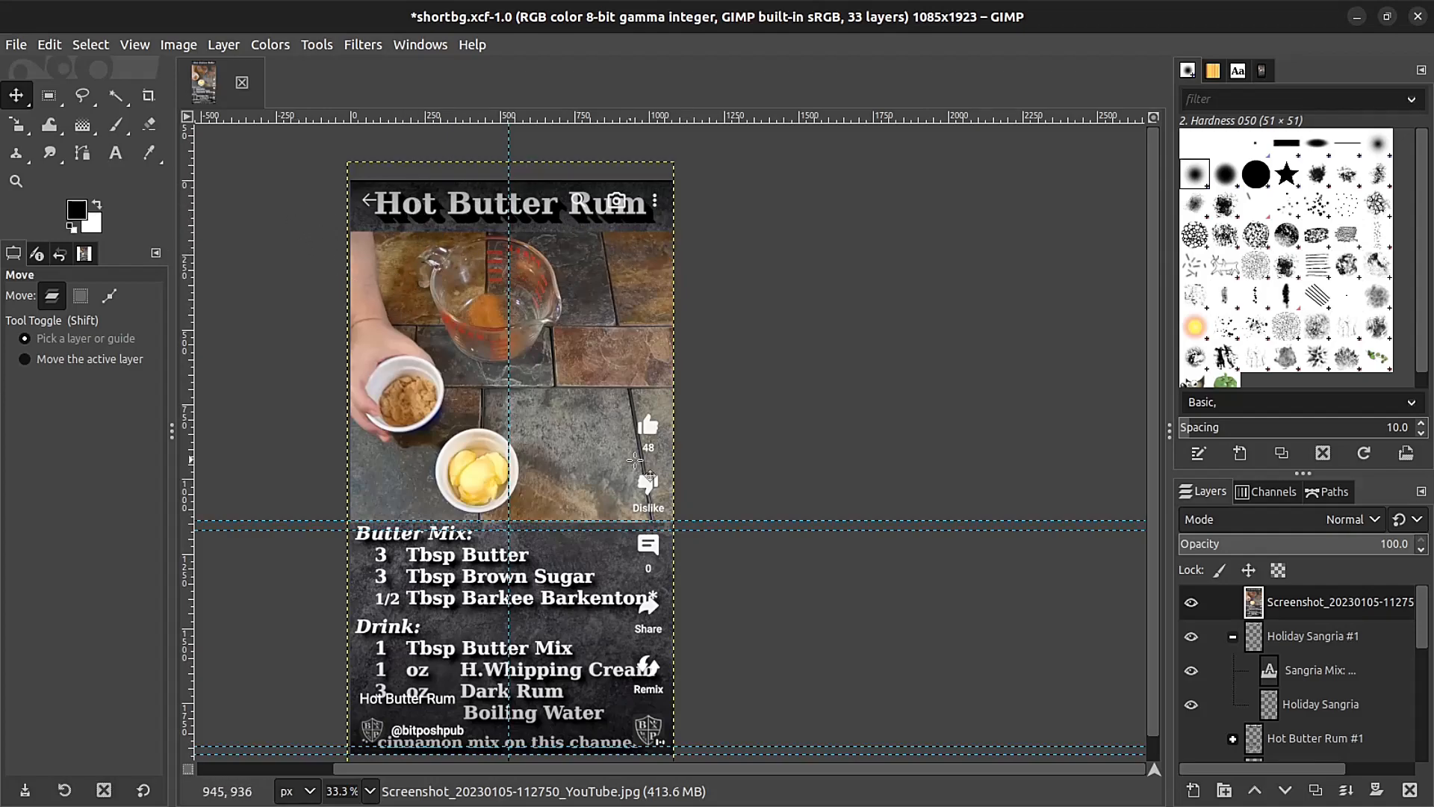
{"action": "scroll", "coordinate": [1286, 700], "scroll_direction": "down", "scroll_amount": 2}
{"action": "scroll", "coordinate": [1286, 700], "scroll_direction": "down", "scroll_amount": 4}
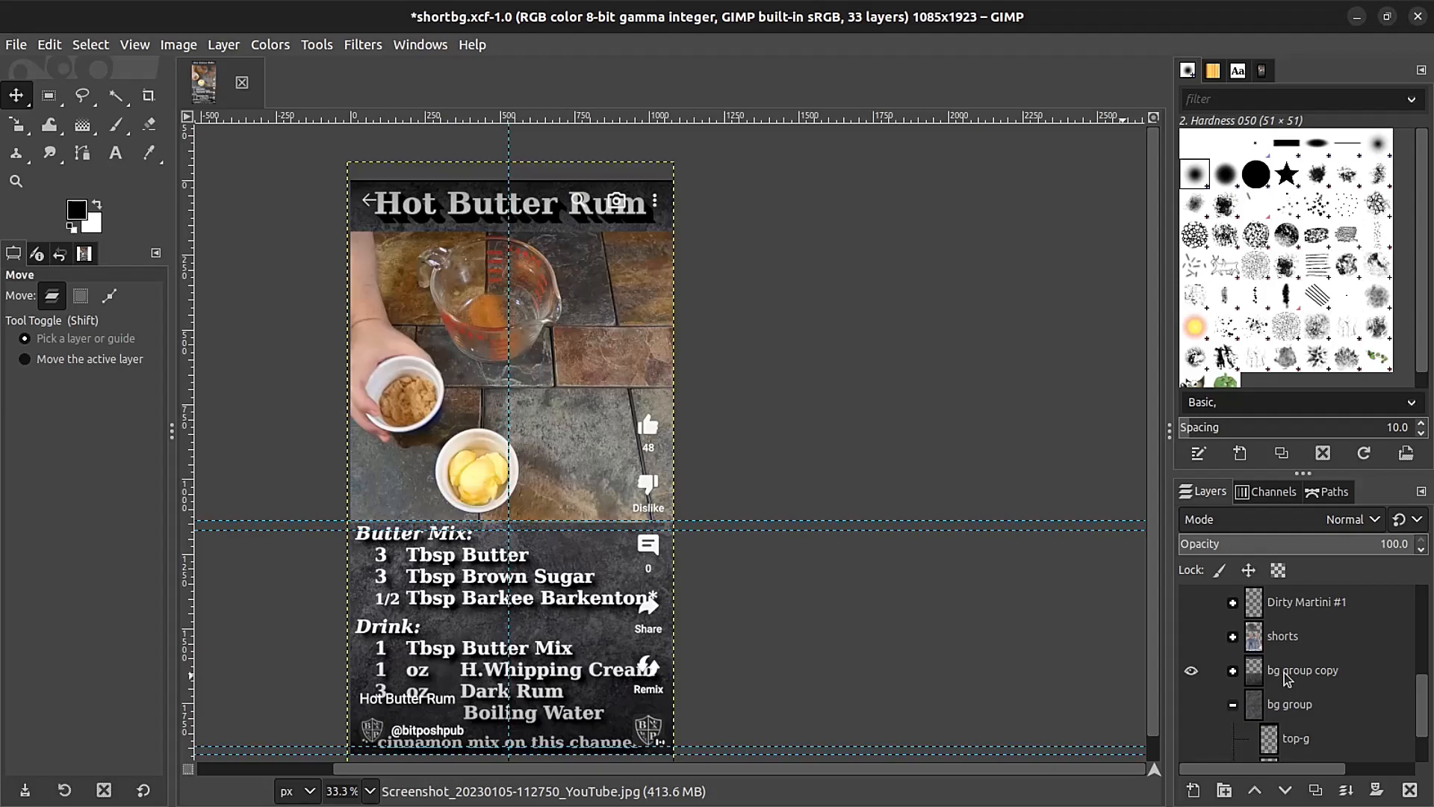
{"action": "left_click", "coordinate": [1233, 672]}
{"action": "scroll", "coordinate": [1290, 647], "scroll_direction": "down", "scroll_amount": 1}
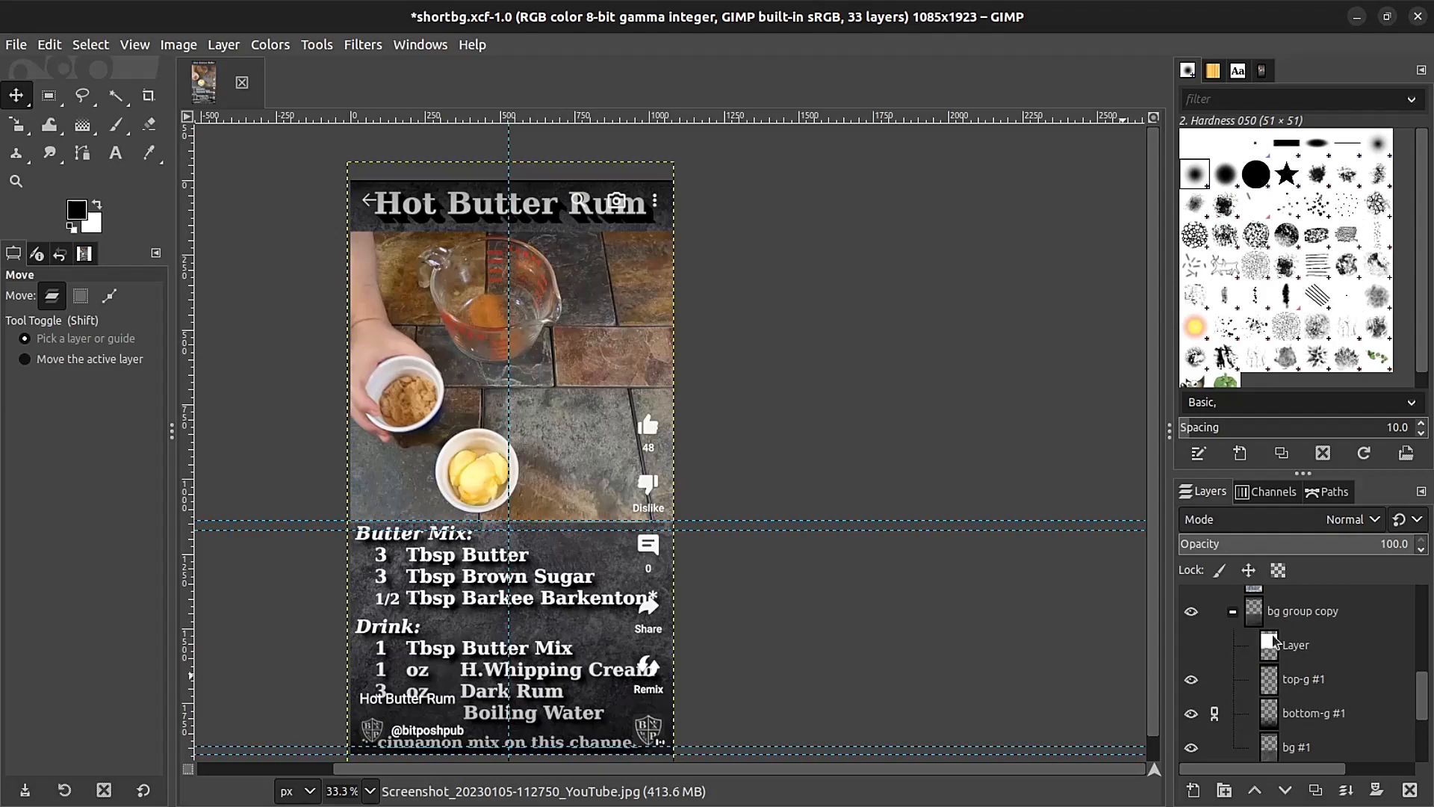
{"action": "left_click", "coordinate": [1194, 649]}
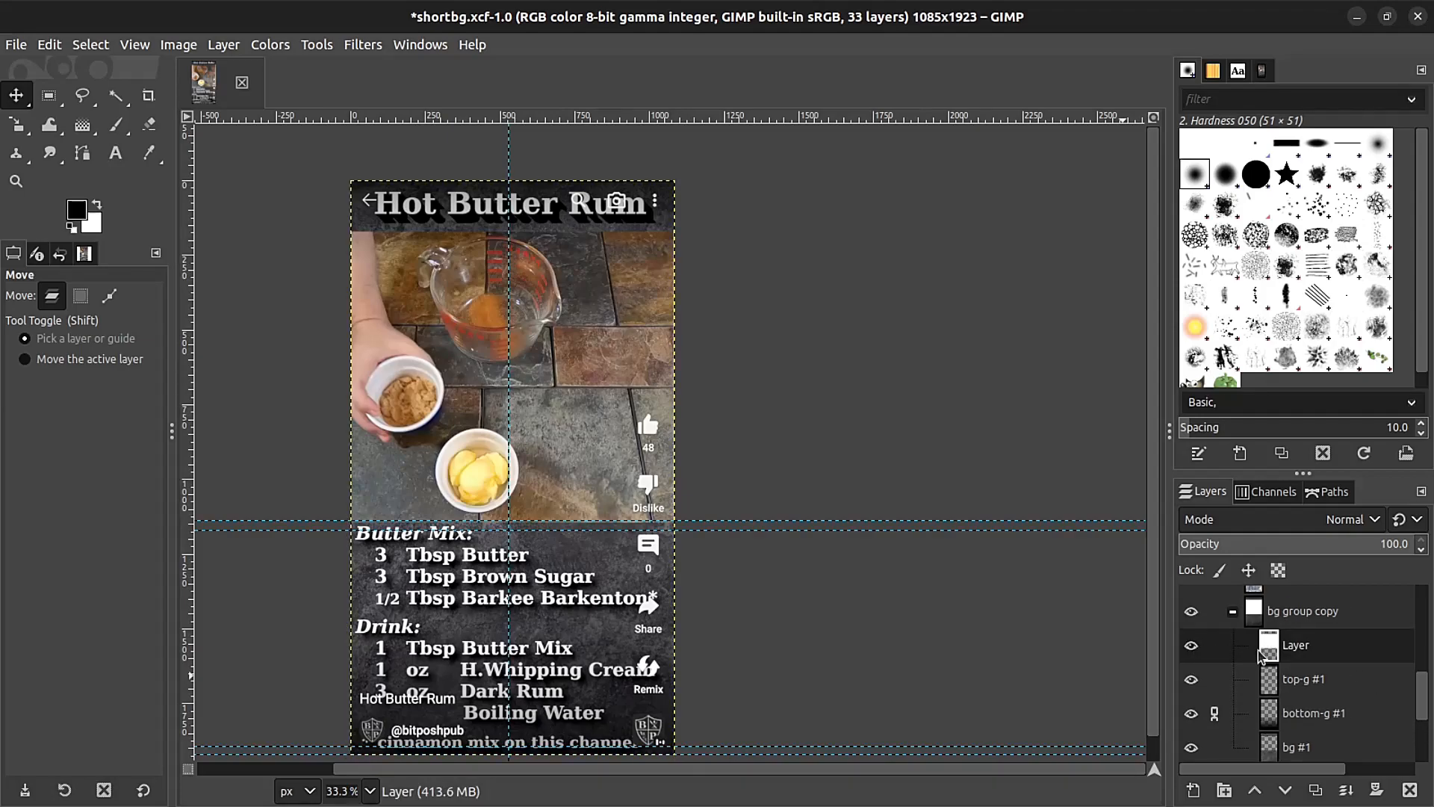
Hide the phone screenshot layer and shift the white layer behind the card upward.
{"action": "scroll", "coordinate": [1294, 640], "scroll_direction": "up", "scroll_amount": 10}
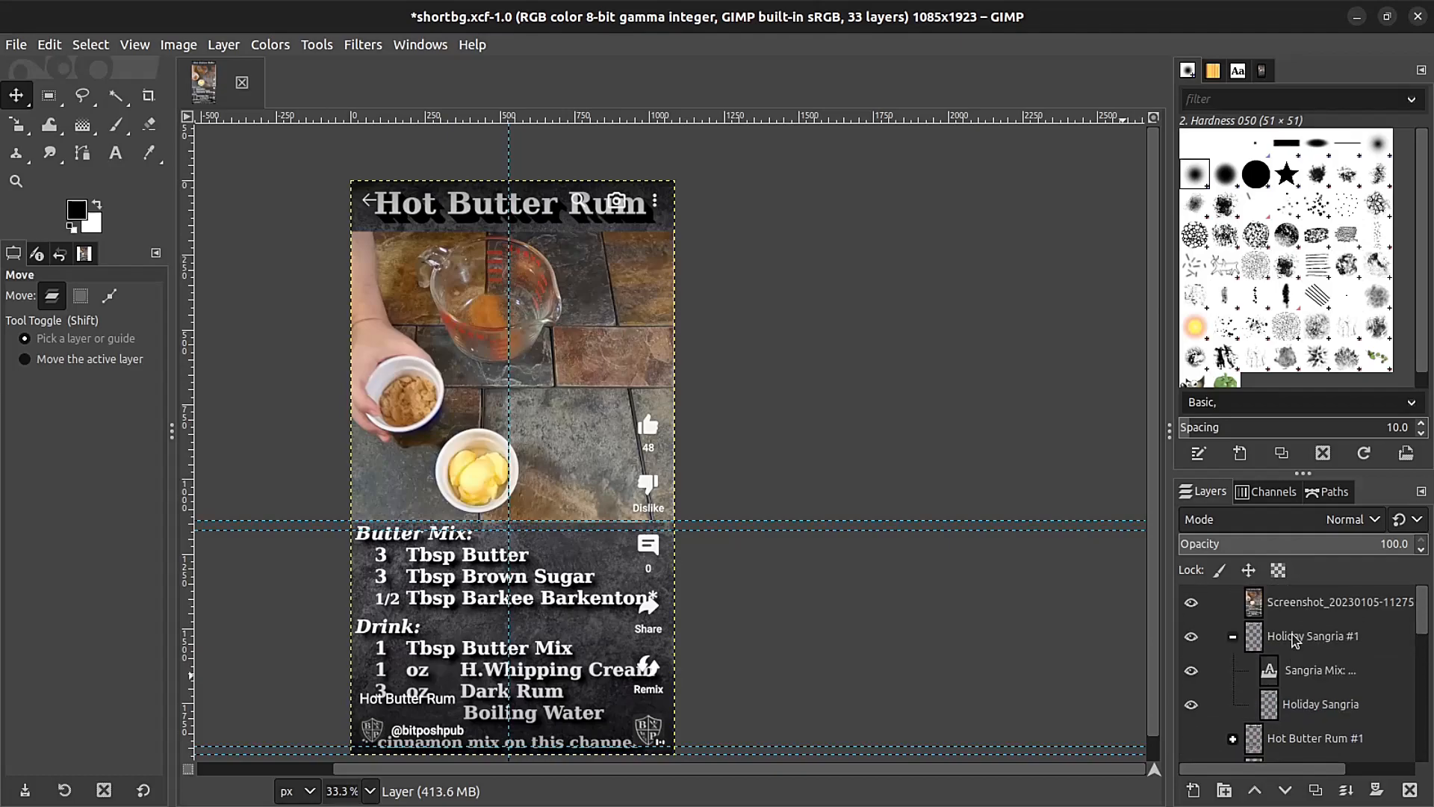
{"action": "left_click", "coordinate": [1197, 605]}
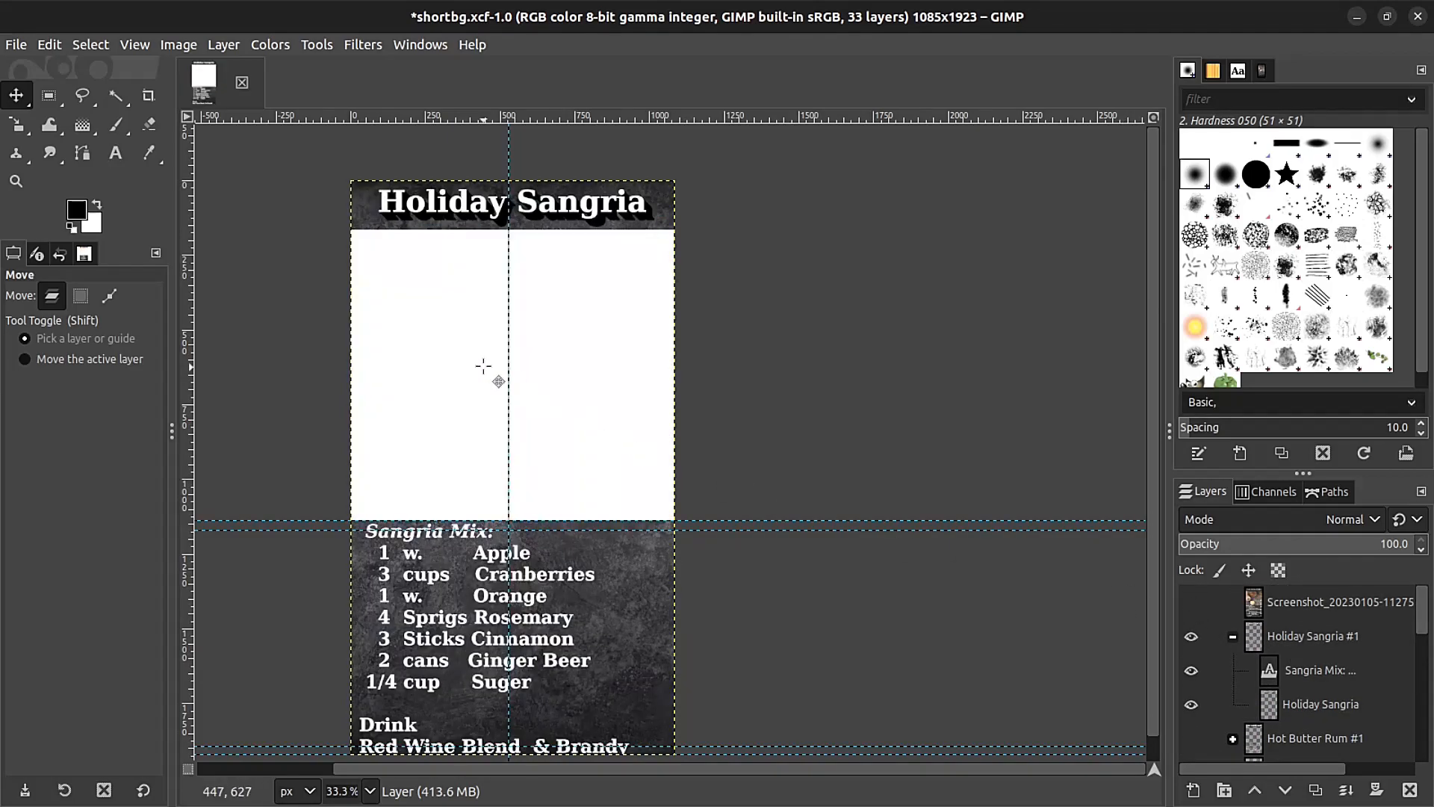
{"action": "left_click_drag", "start_coordinate": [482, 364], "coordinate": [475, 316]}
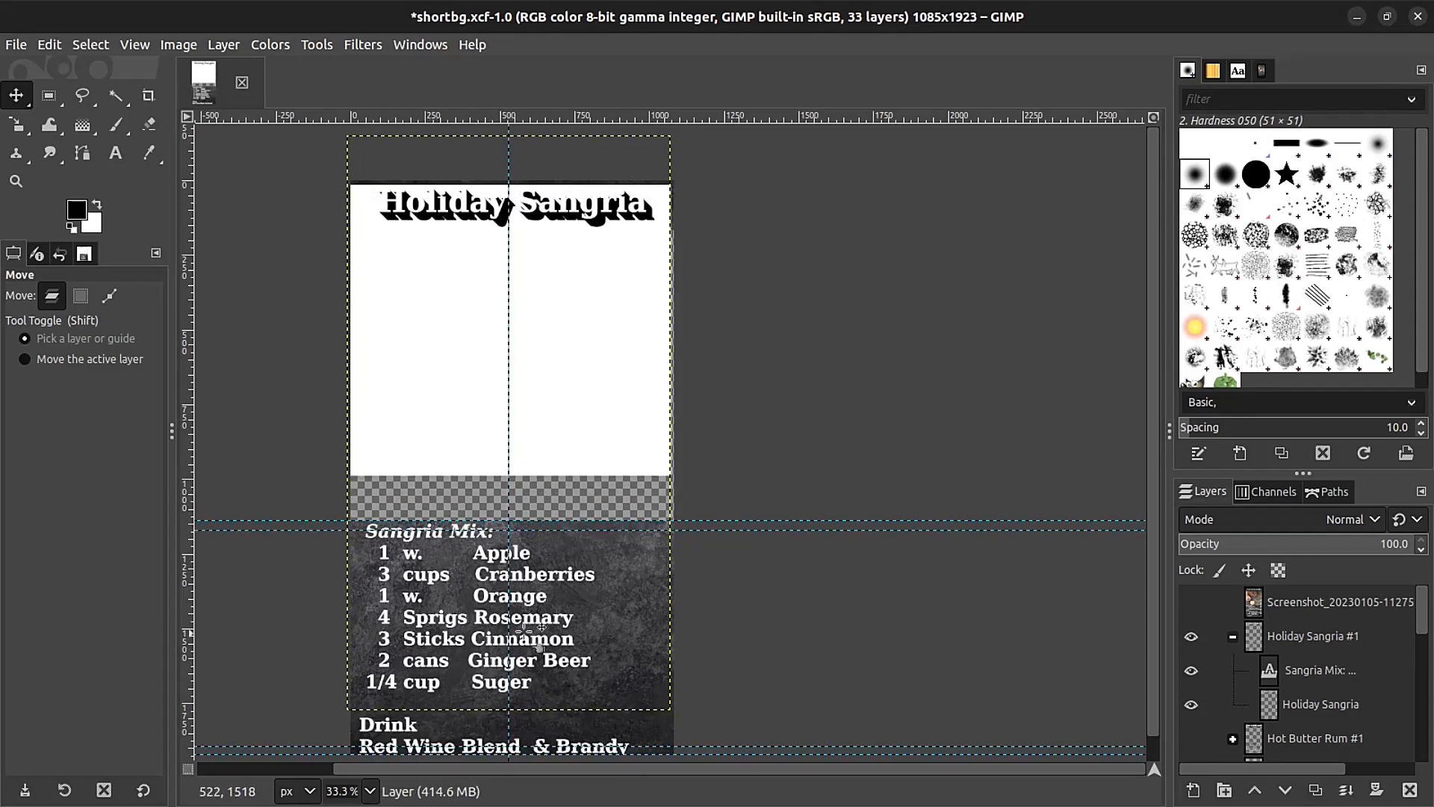
Show the phone screenshot layer again and remove the horizontal guides just below the video area.
{"action": "left_click", "coordinate": [1192, 602]}
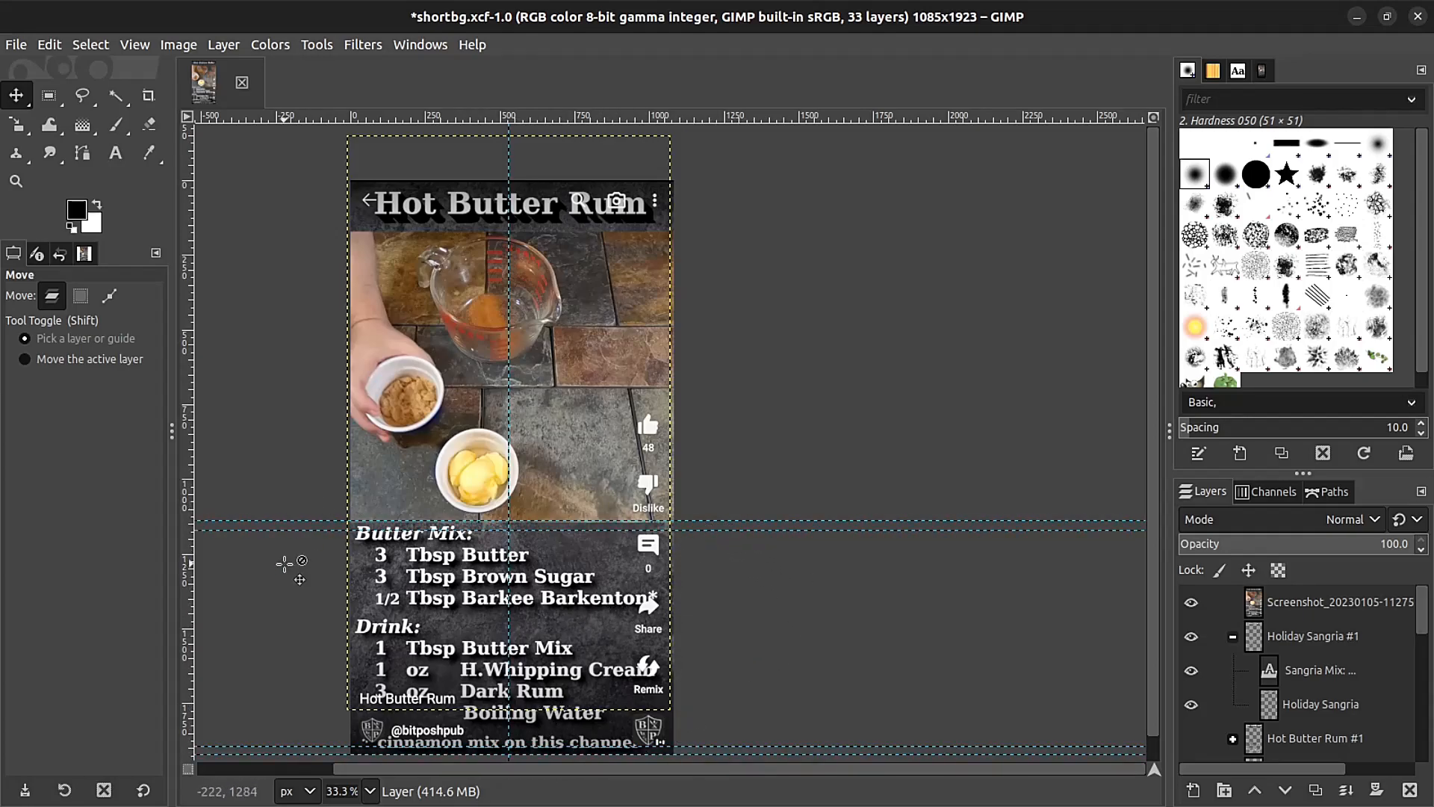
{"action": "left_click_drag", "start_coordinate": [331, 530], "coordinate": [329, 116]}
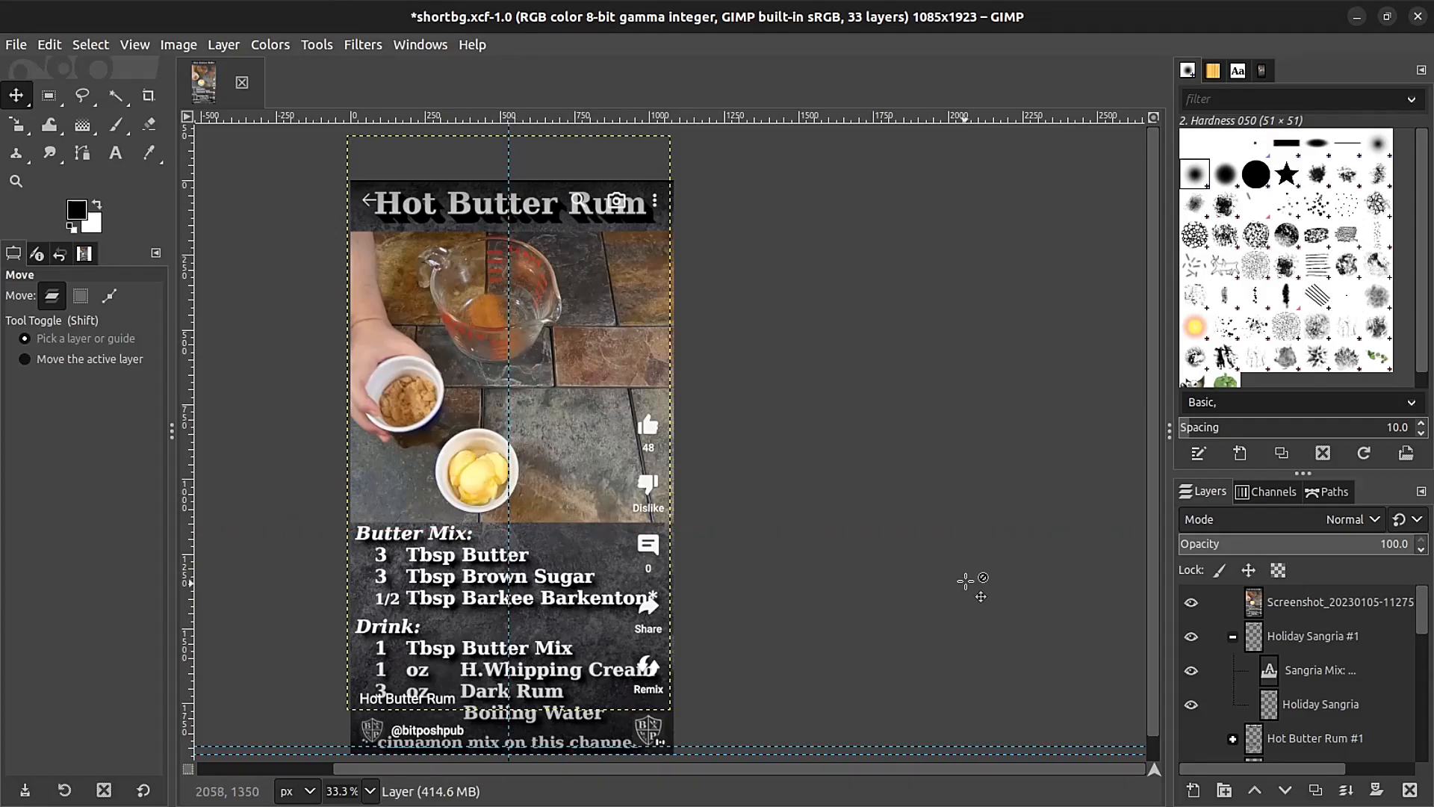
Add a transparent 1085 × 1923 px layer above the screenshot layer and name it yt overlay.
{"action": "left_click", "coordinate": [1314, 603]}
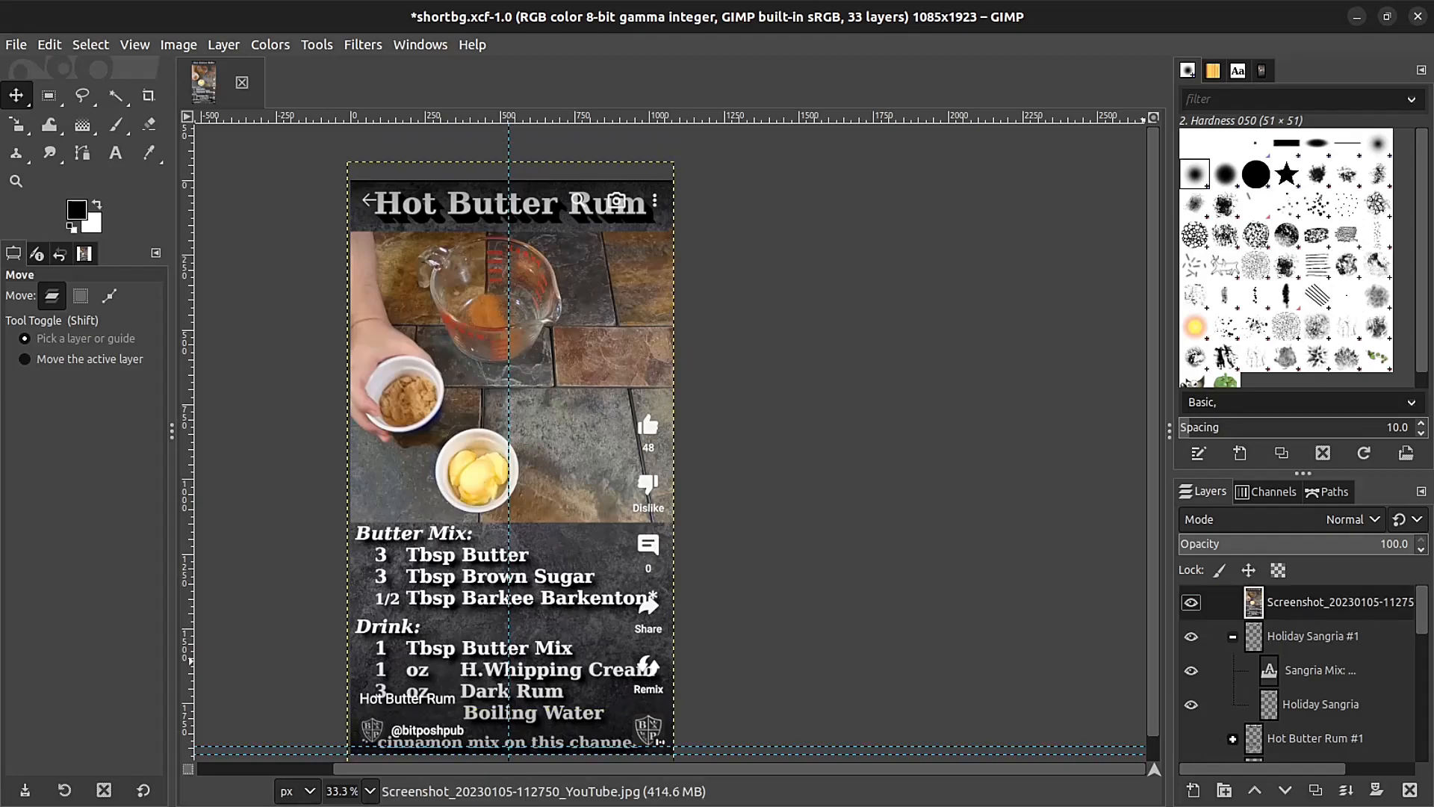
{"action": "left_click", "coordinate": [1193, 790]}
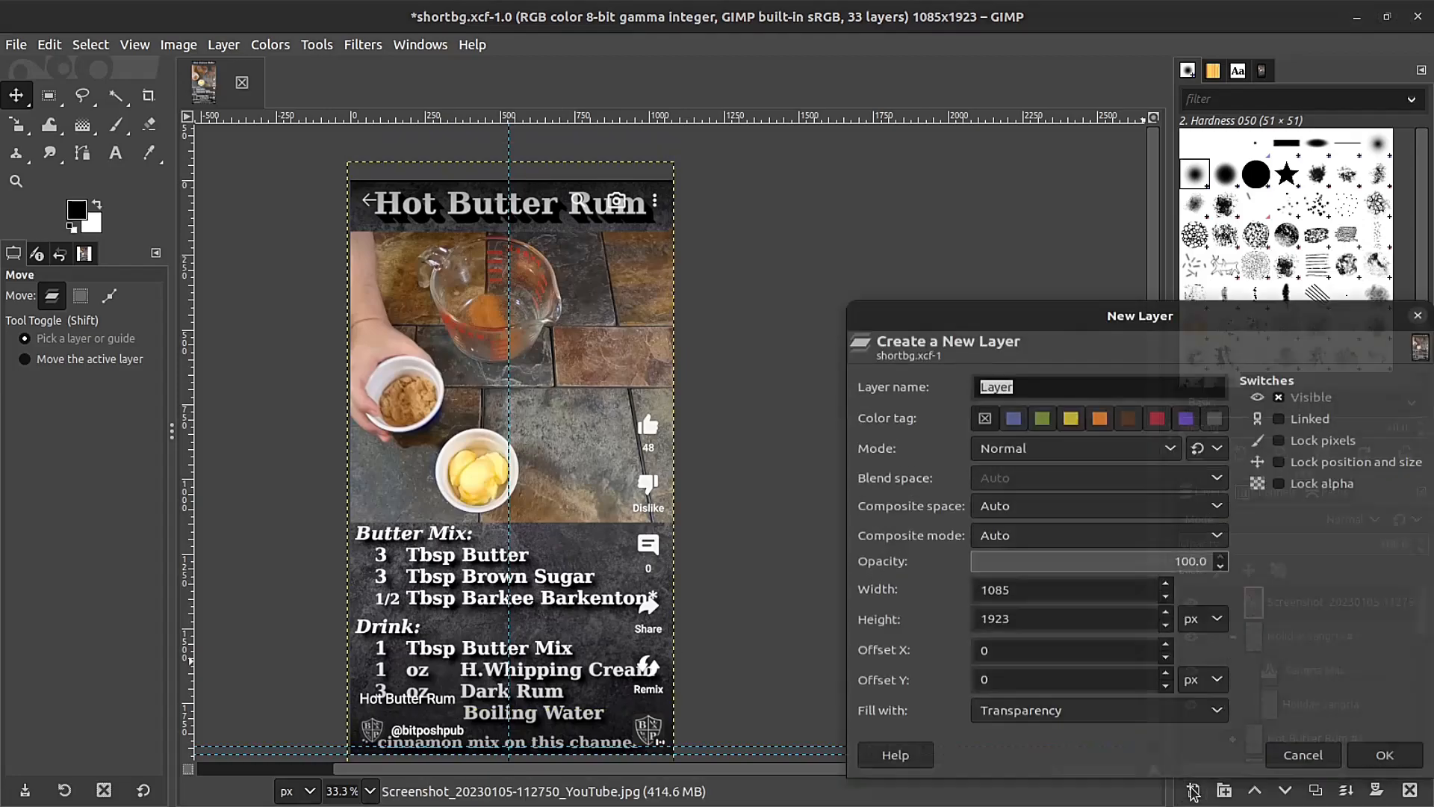
{"action": "key", "text": "Escape"}
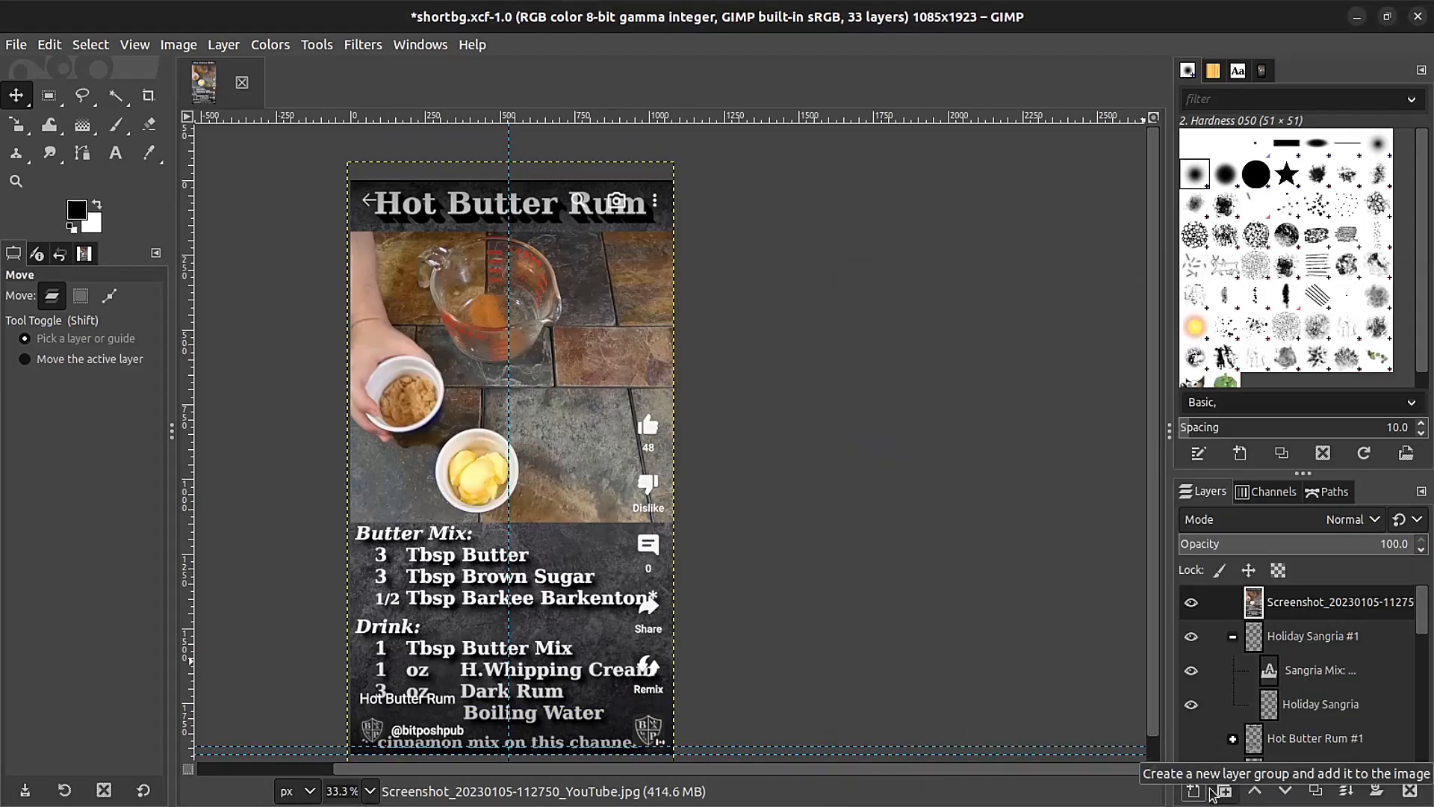
{"action": "left_click", "coordinate": [1199, 791]}
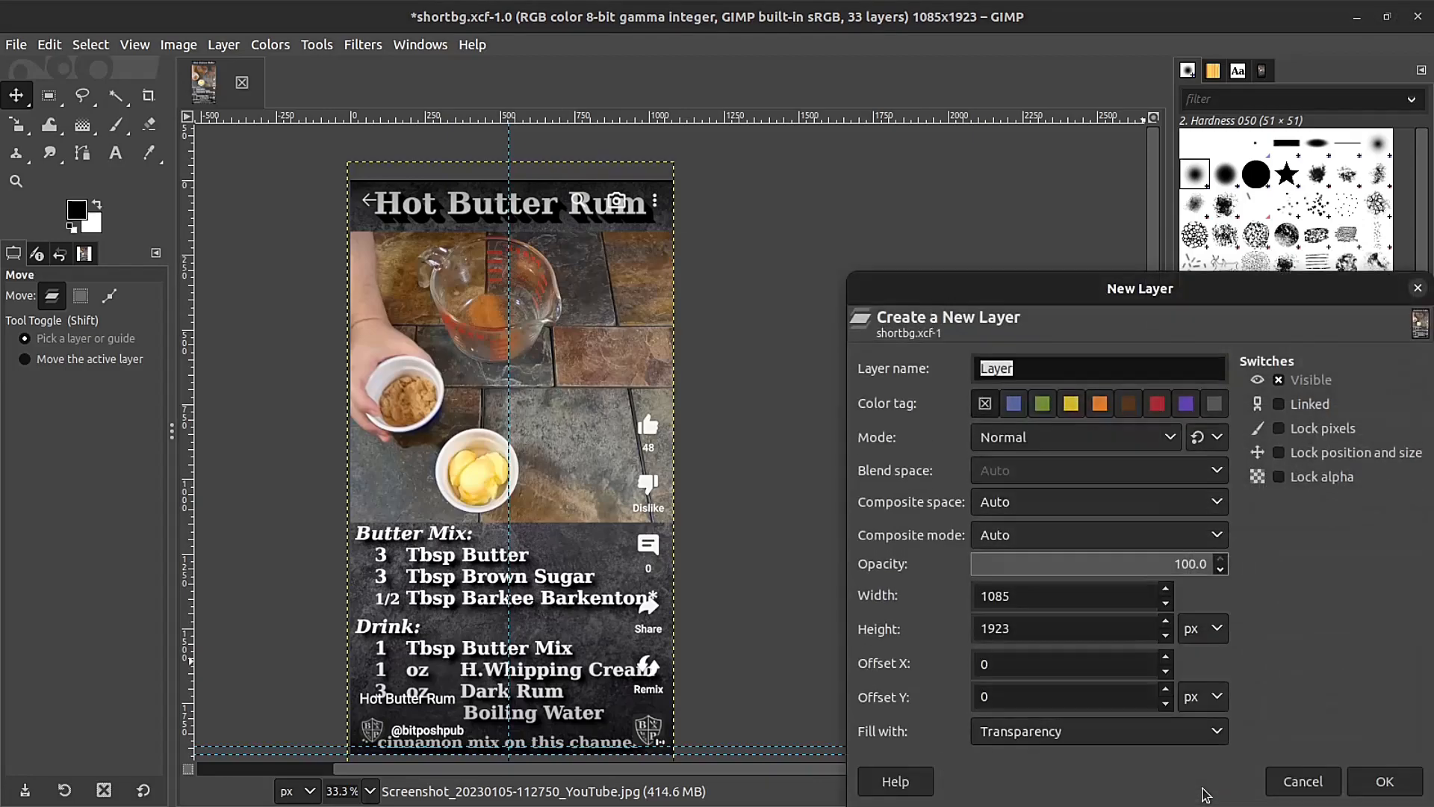
{"action": "left_click", "coordinate": [1380, 781]}
{"action": "double_click", "coordinate": [1298, 604]}
{"action": "key", "text": "BackSpace"}
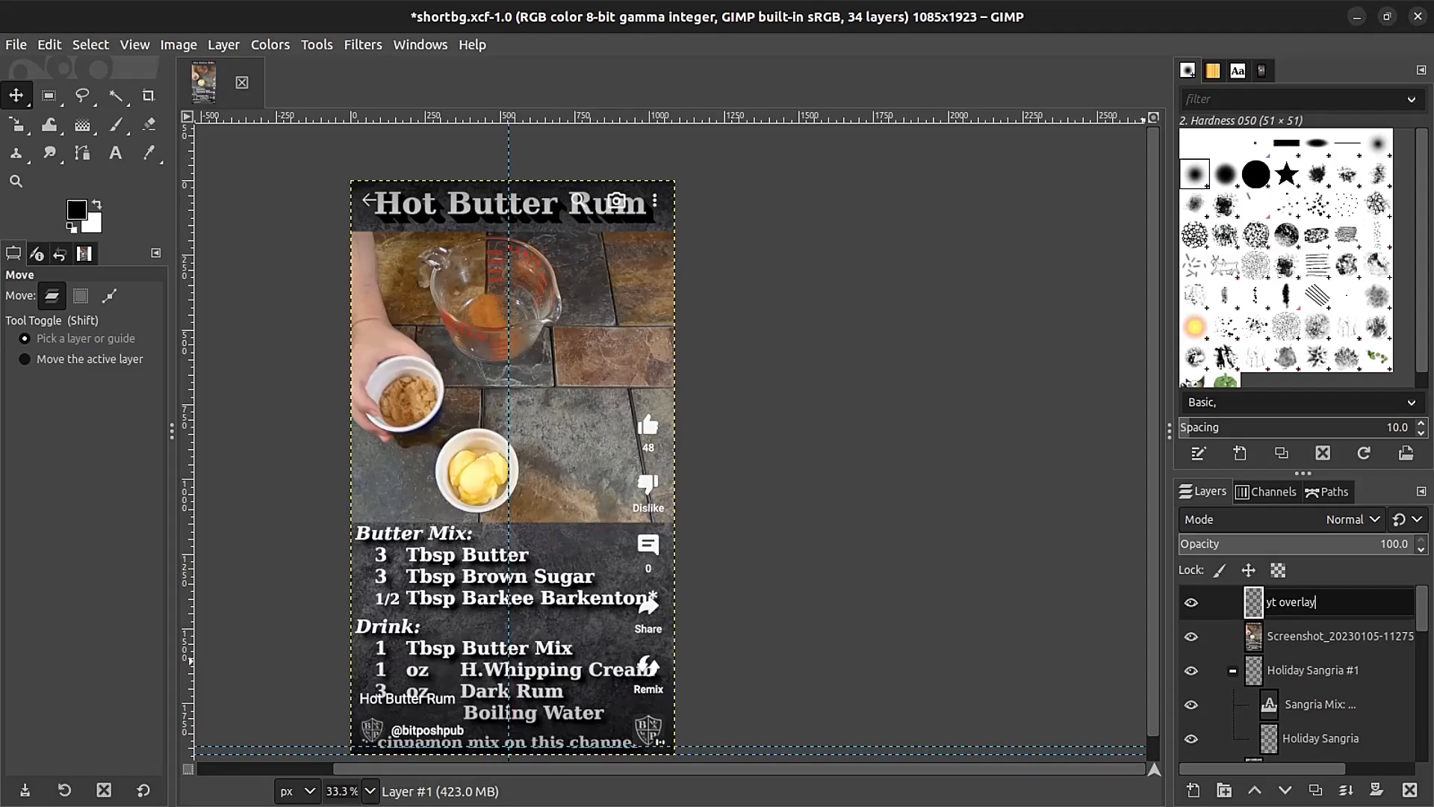
{"action": "key", "text": "Return"}
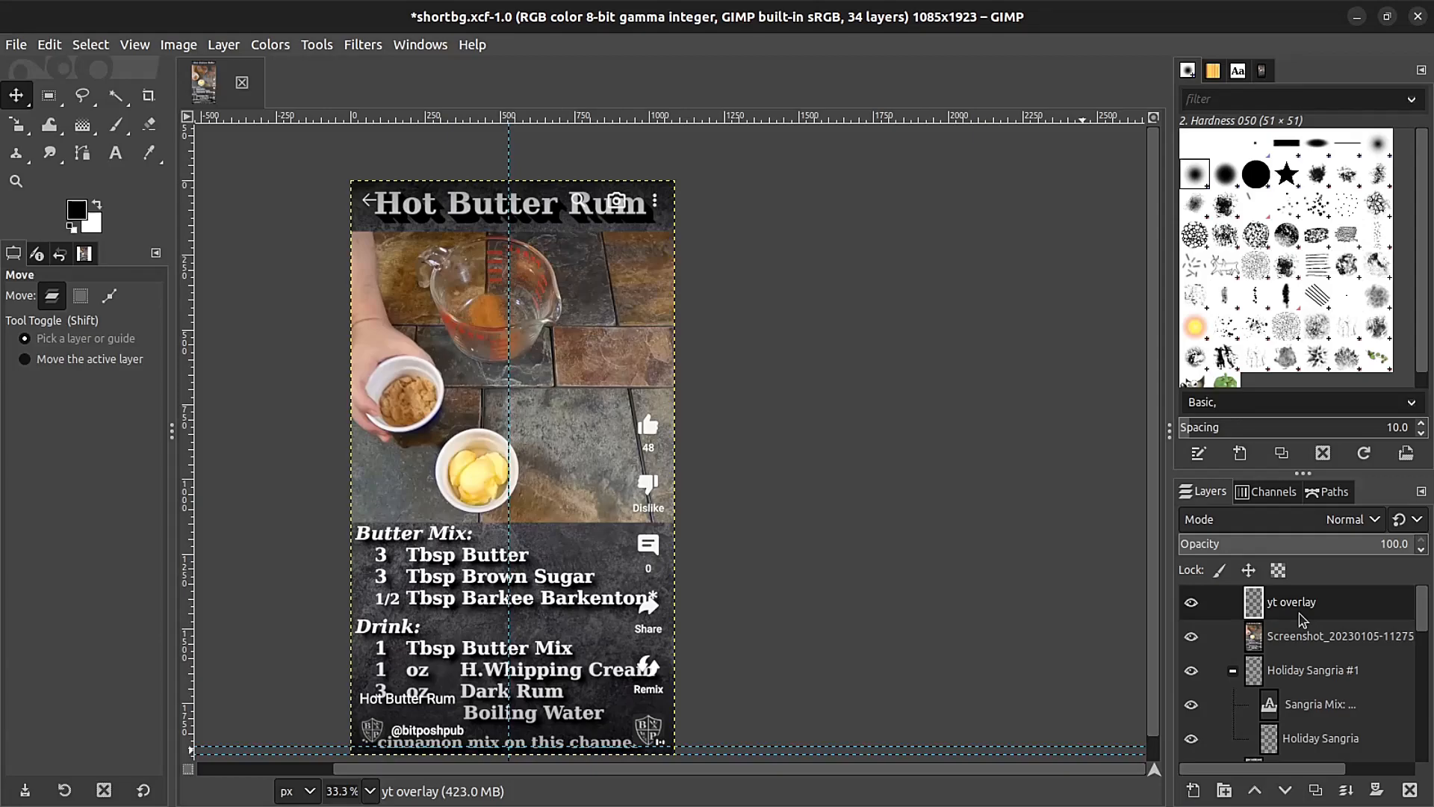
Make a rectangular selection of about 1038 × 99 px at 15, 15 over the title bar and its Shorts icons.
{"action": "left_click", "coordinate": [49, 95]}
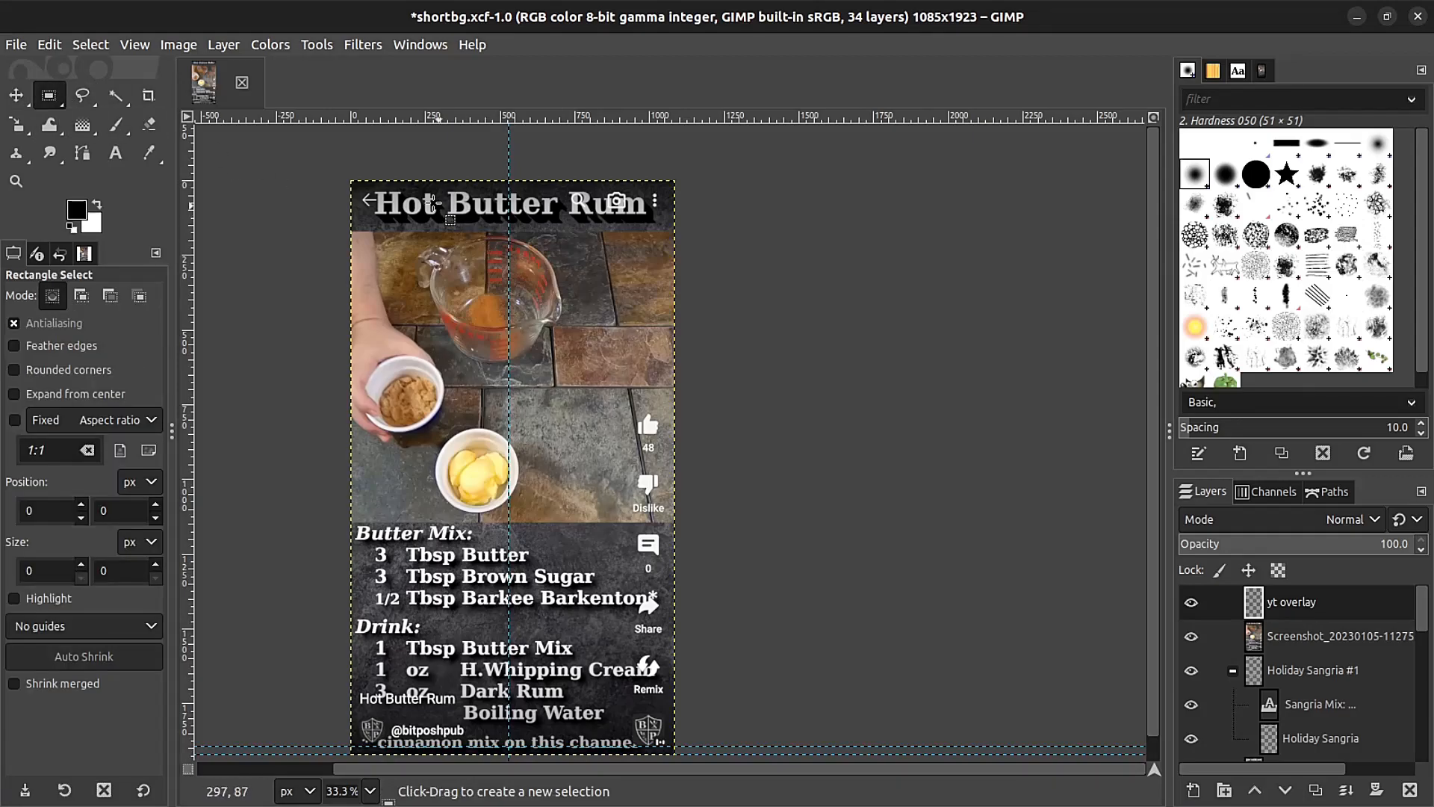
{"action": "left_click_drag", "start_coordinate": [355, 185], "coordinate": [669, 220]}
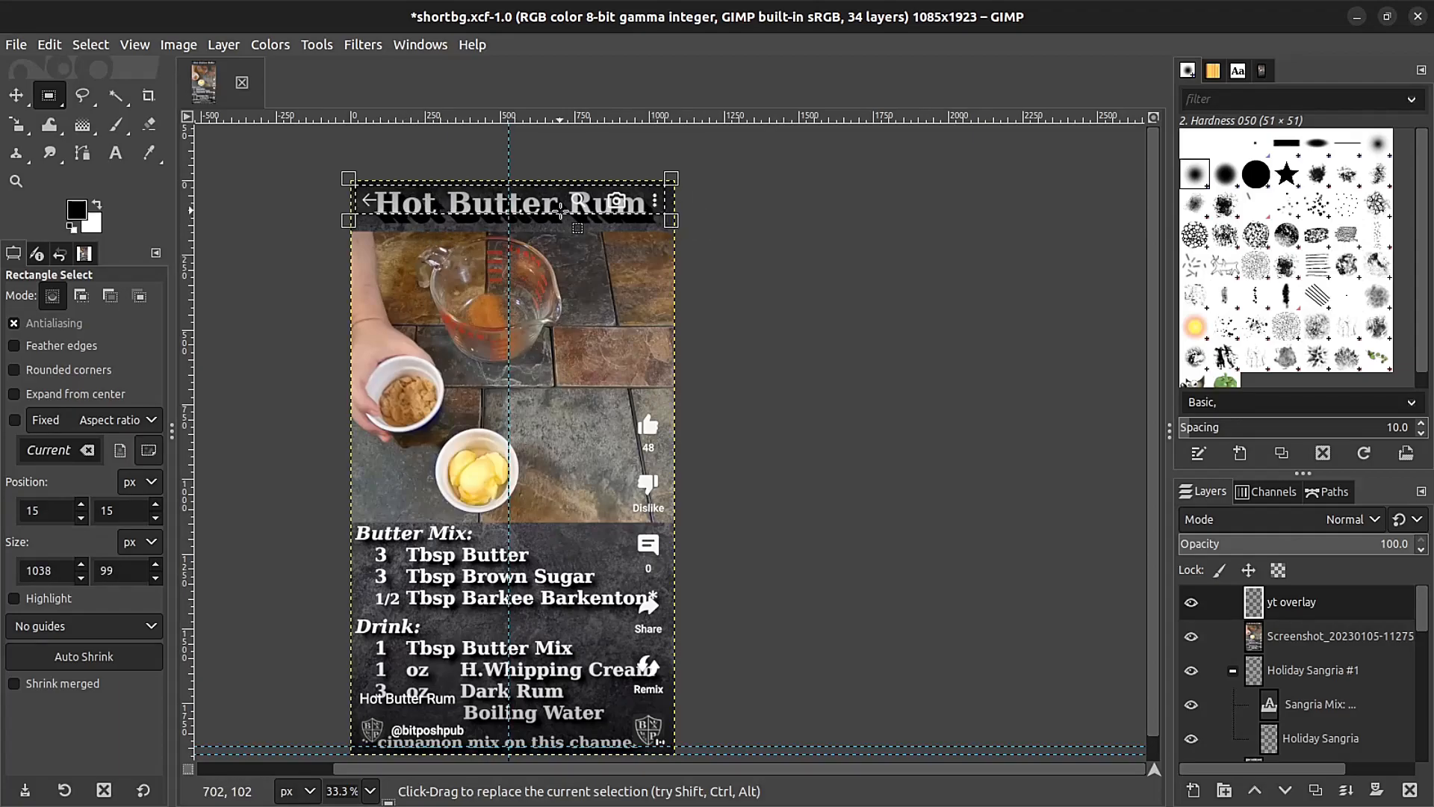
{"action": "left_click", "coordinate": [562, 212]}
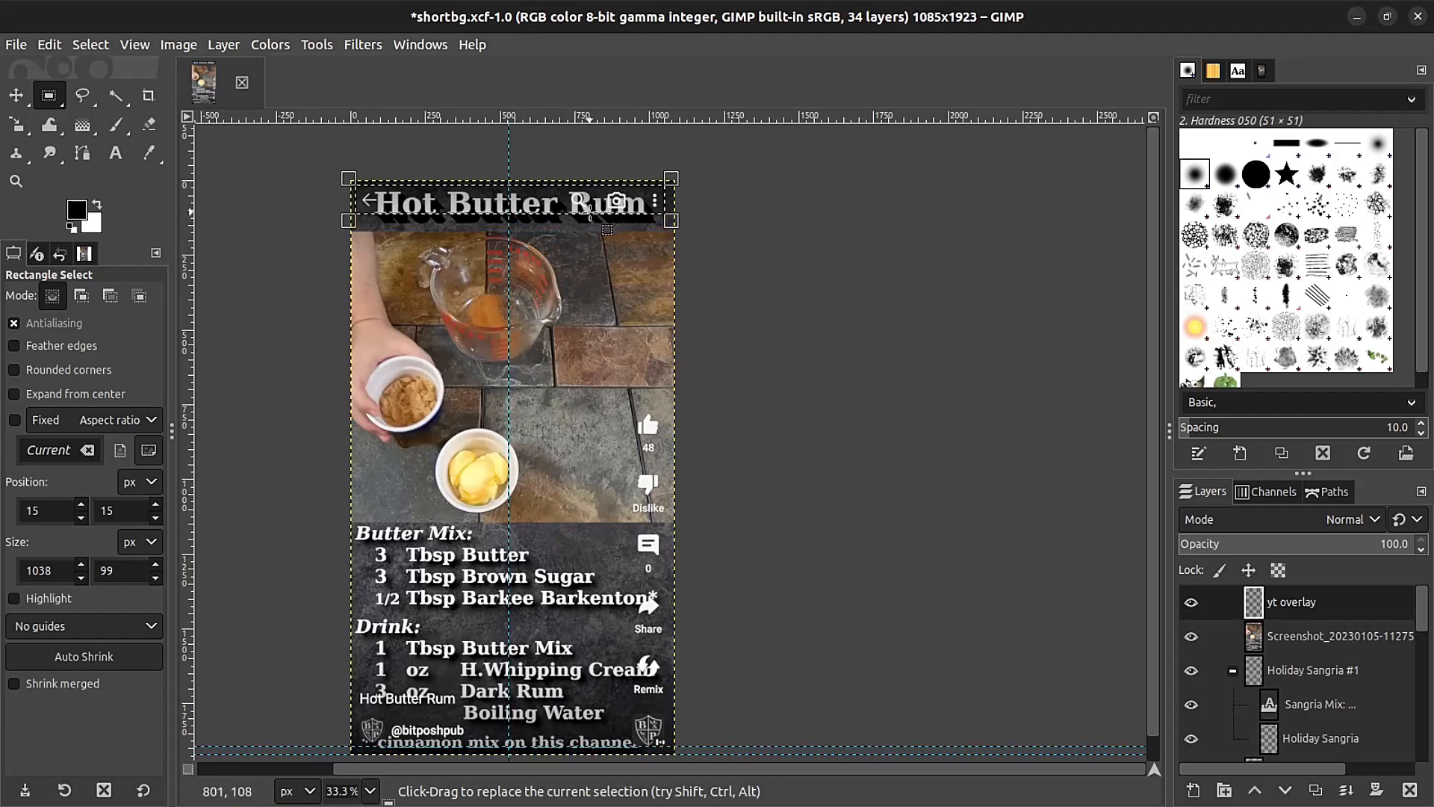
{"action": "left_click", "coordinate": [585, 209]}
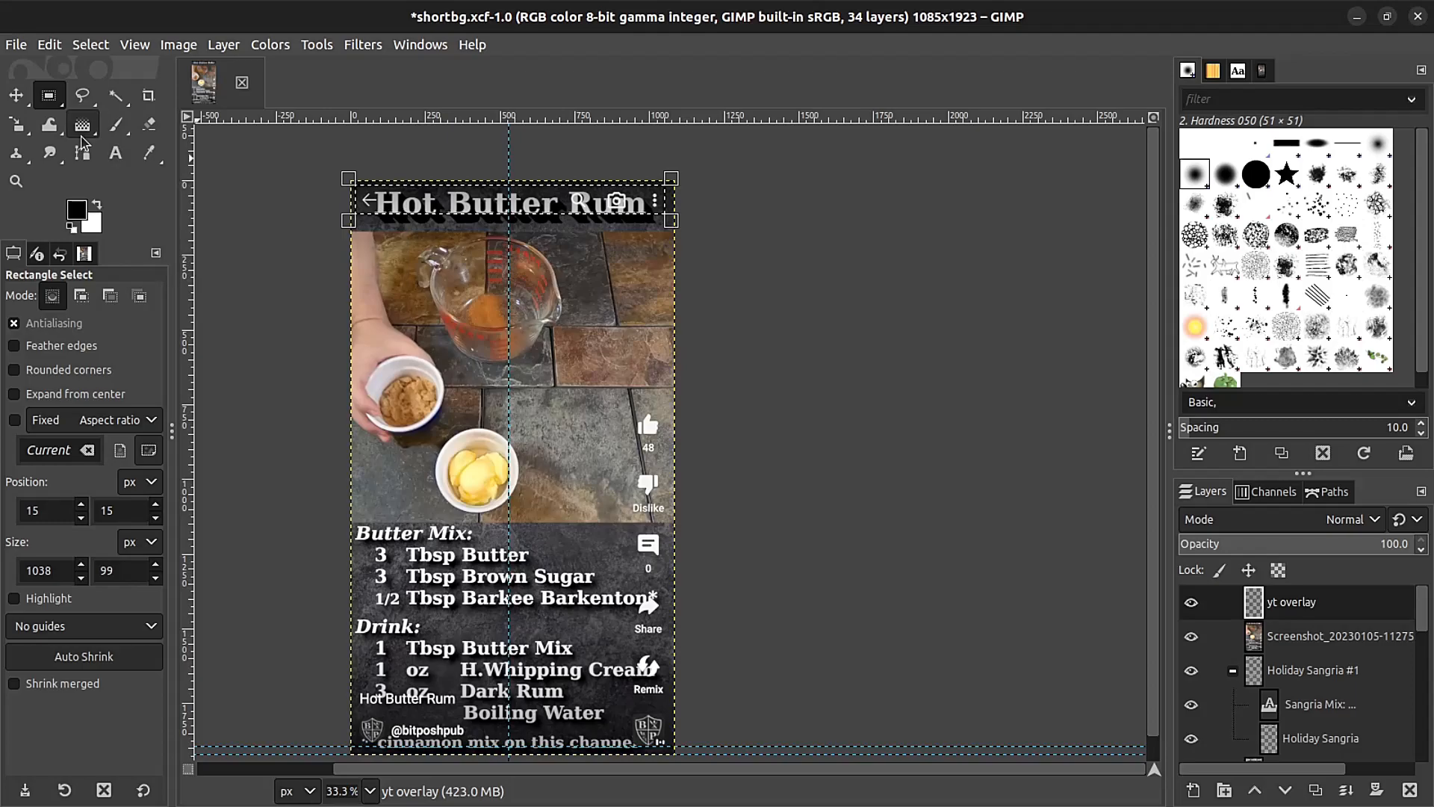
Set the foreground color to orange ffb100 and bucket-fill the title bar selection with it.
{"action": "left_click_drag", "start_coordinate": [84, 142], "coordinate": [136, 134]}
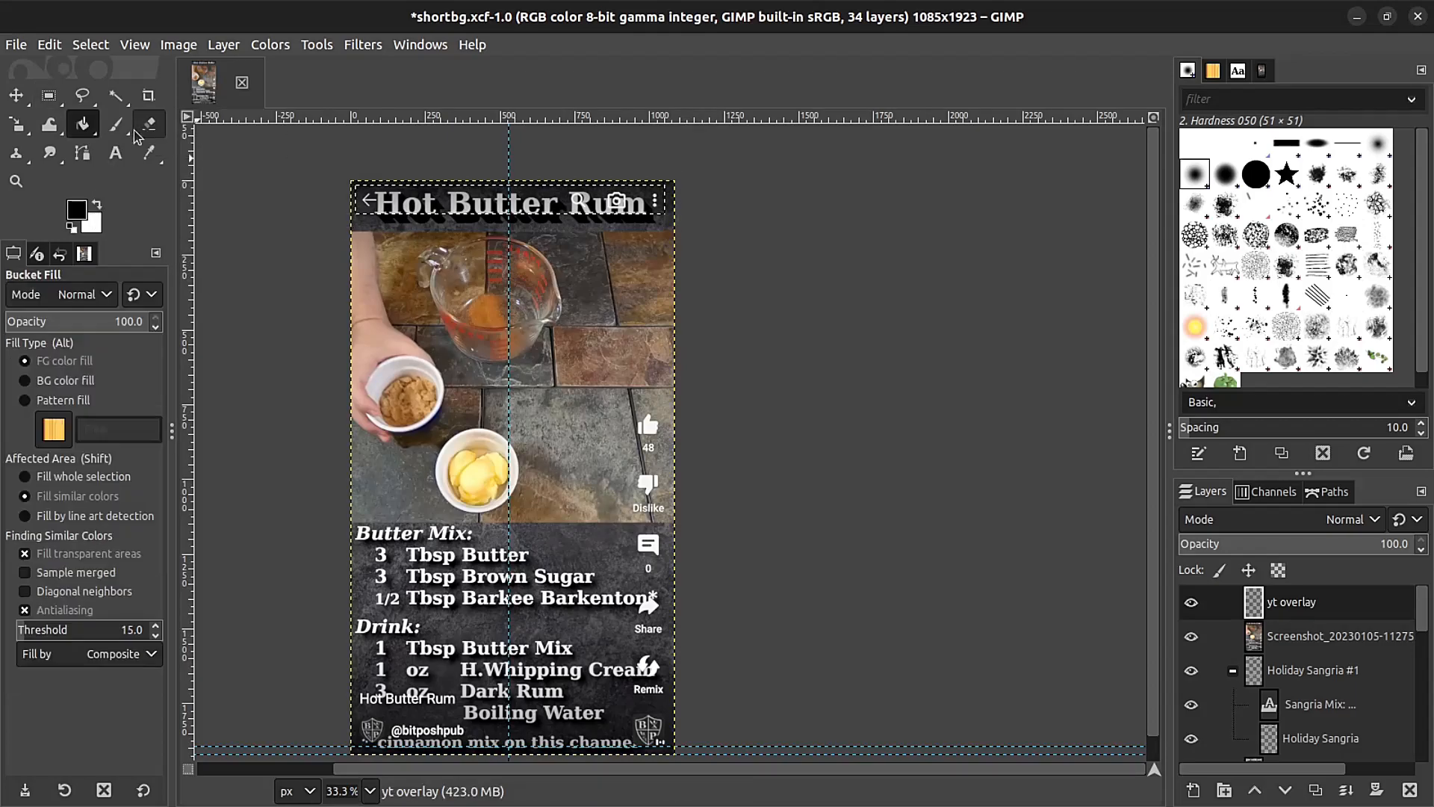
{"action": "left_click", "coordinate": [77, 211]}
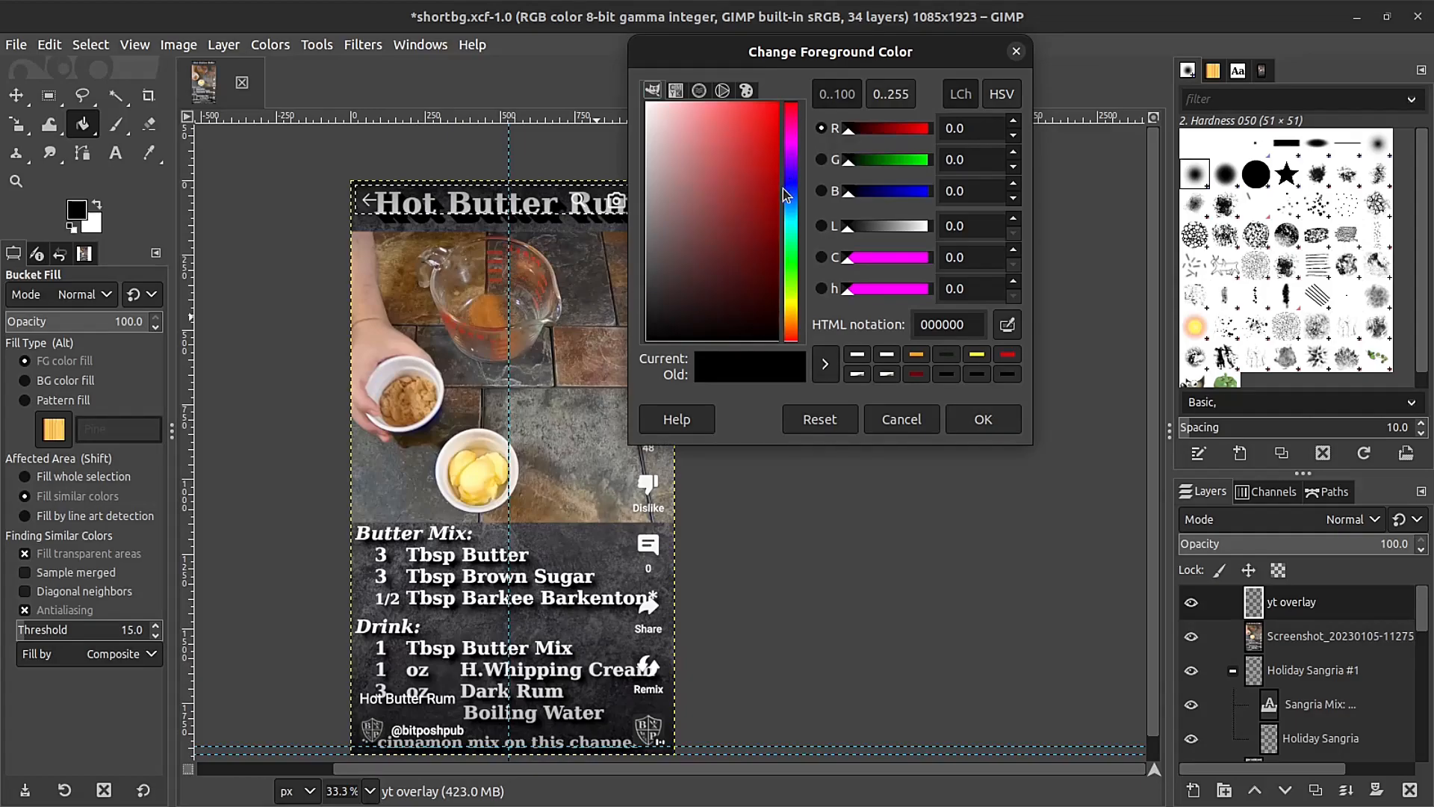
{"action": "left_click", "coordinate": [795, 315]}
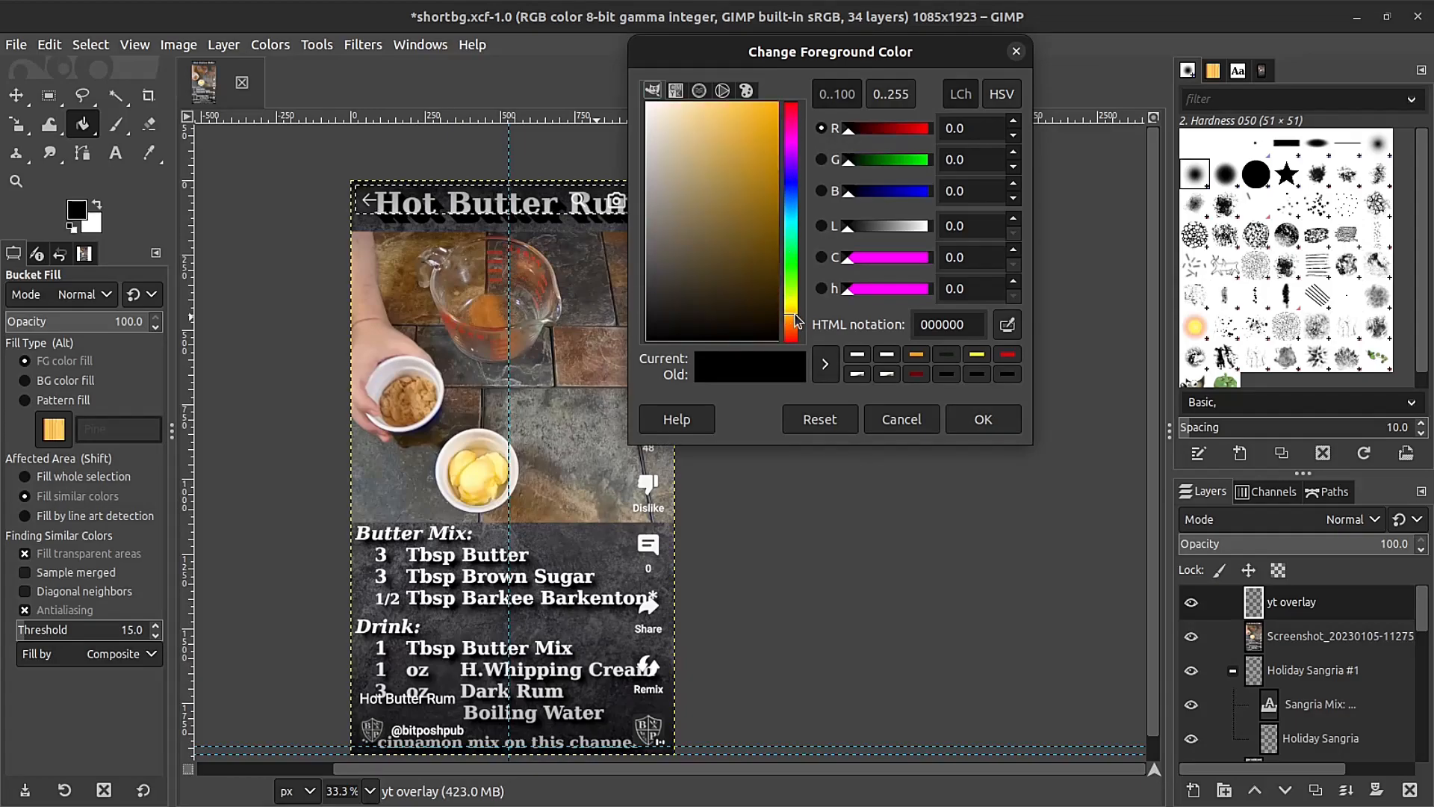
{"action": "left_click", "coordinate": [772, 111]}
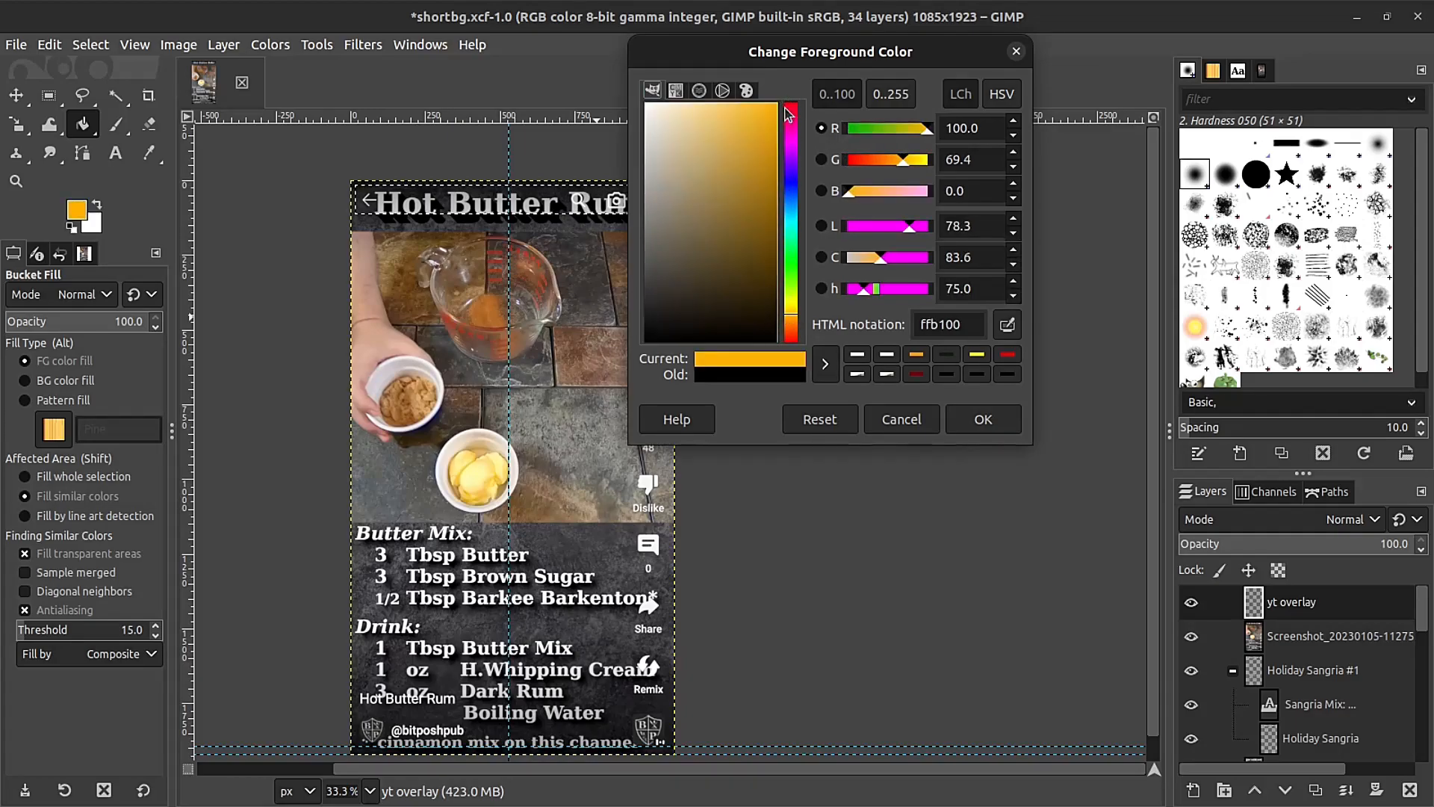
{"action": "left_click", "coordinate": [972, 420]}
{"action": "left_click", "coordinate": [514, 195]}
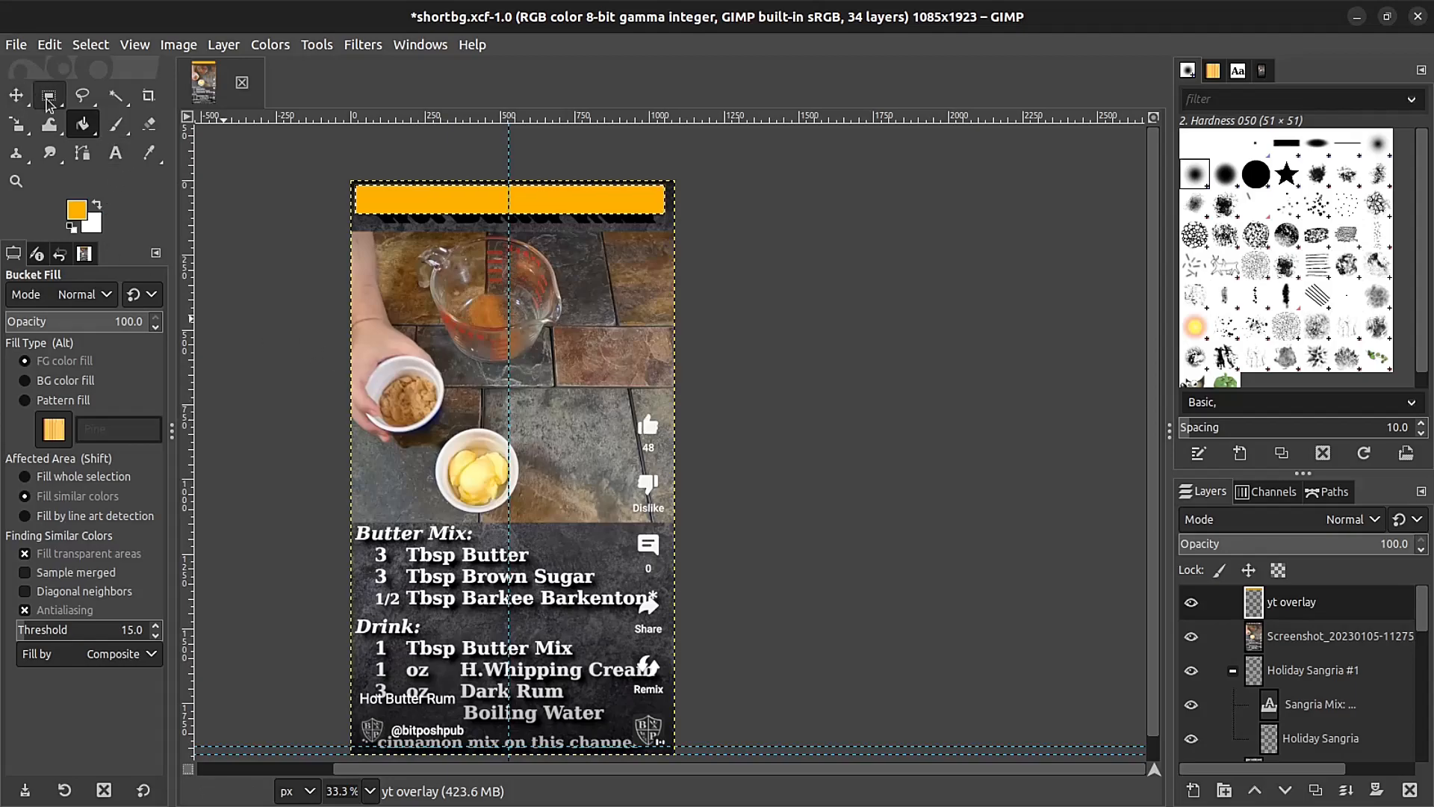
Select a rectangle of about 153 × 975 px at 915, 762 around the like-to-remix icon column and fill it with orange.
{"action": "left_click", "coordinate": [49, 99]}
{"action": "left_click_drag", "start_coordinate": [623, 400], "coordinate": [670, 700]}
{"action": "left_click_drag", "start_coordinate": [637, 437], "coordinate": [637, 443]}
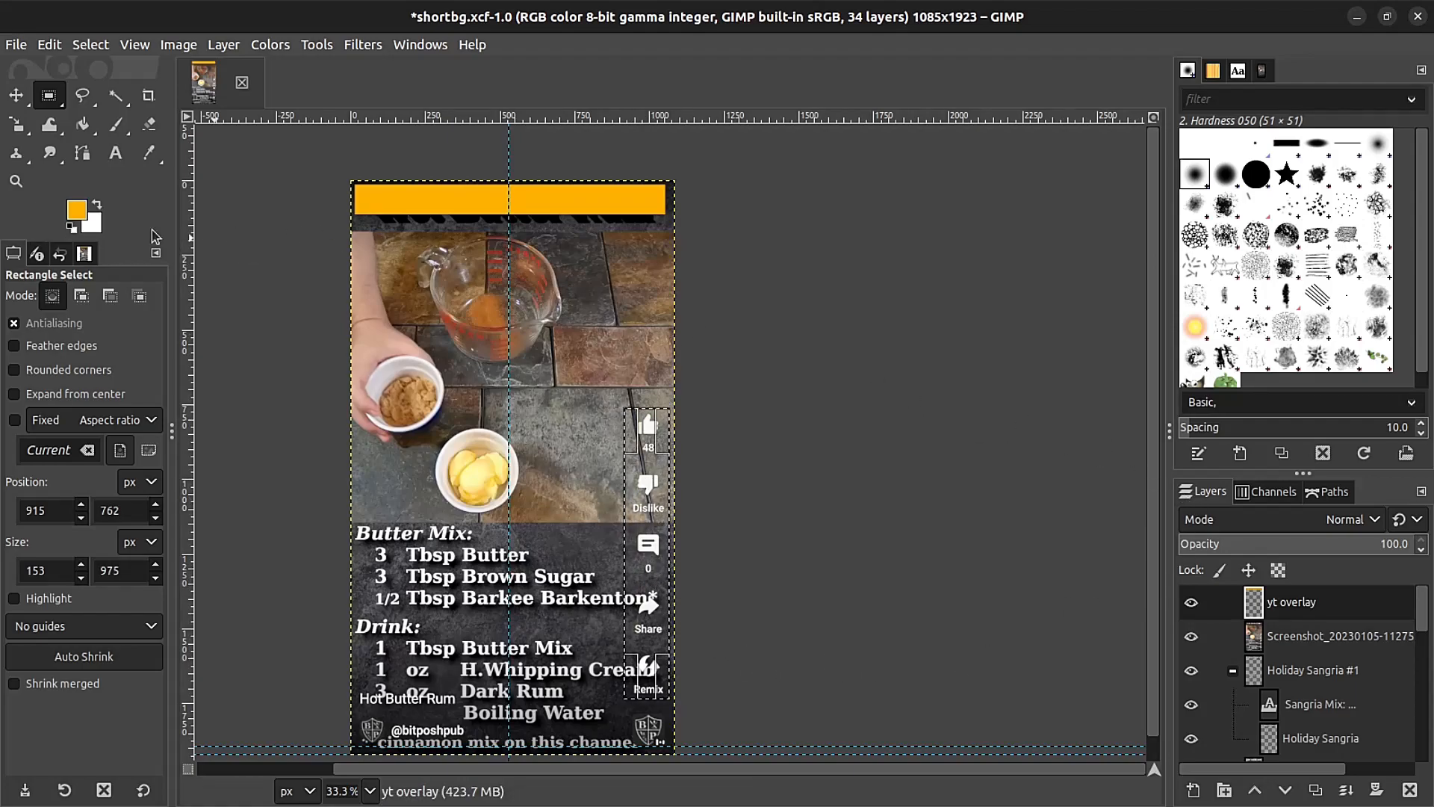
{"action": "left_click", "coordinate": [83, 124]}
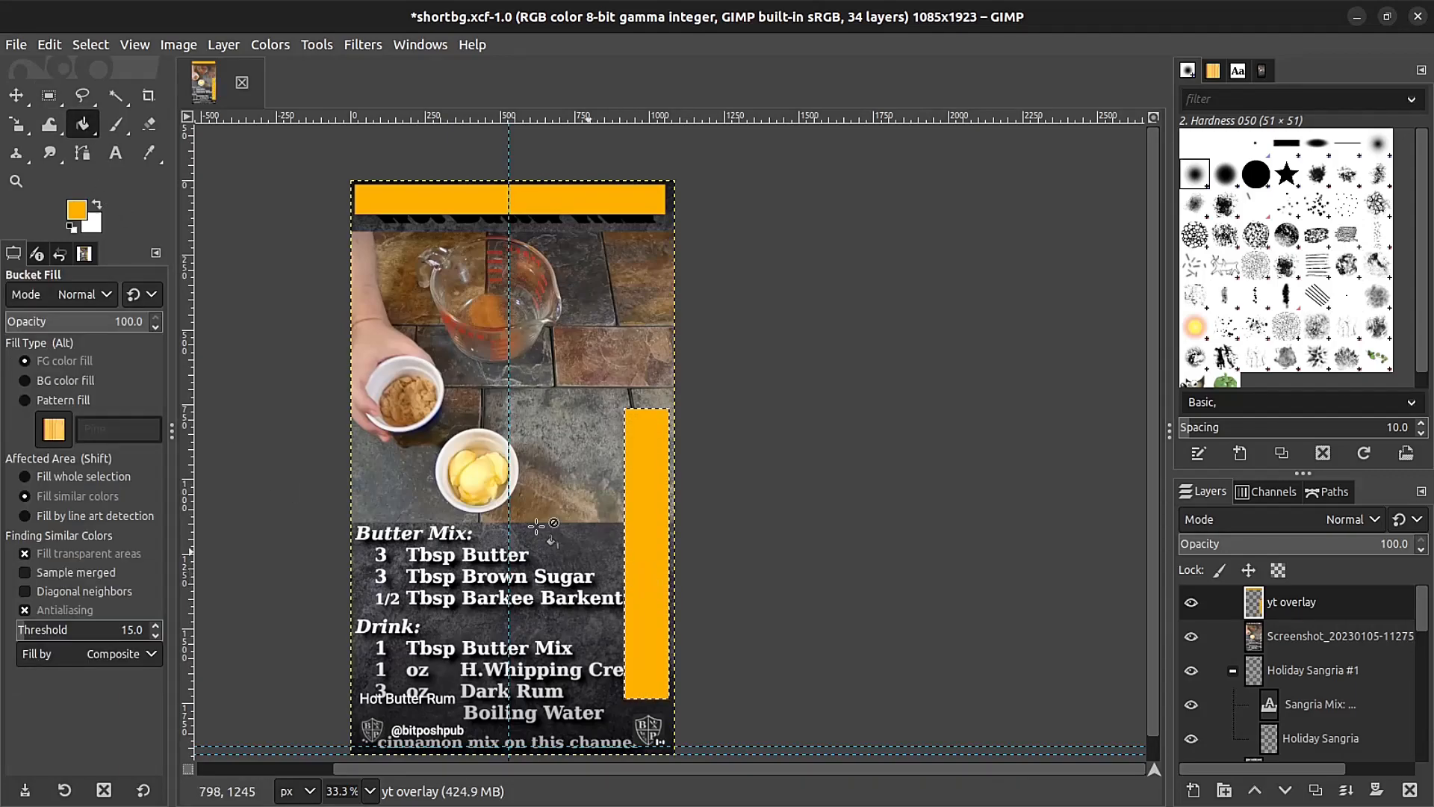
Select a square of about 147 × 148 px at 933, 1773 around the channel logo below the icon column and fill it orange.
{"action": "left_click", "coordinate": [49, 95]}
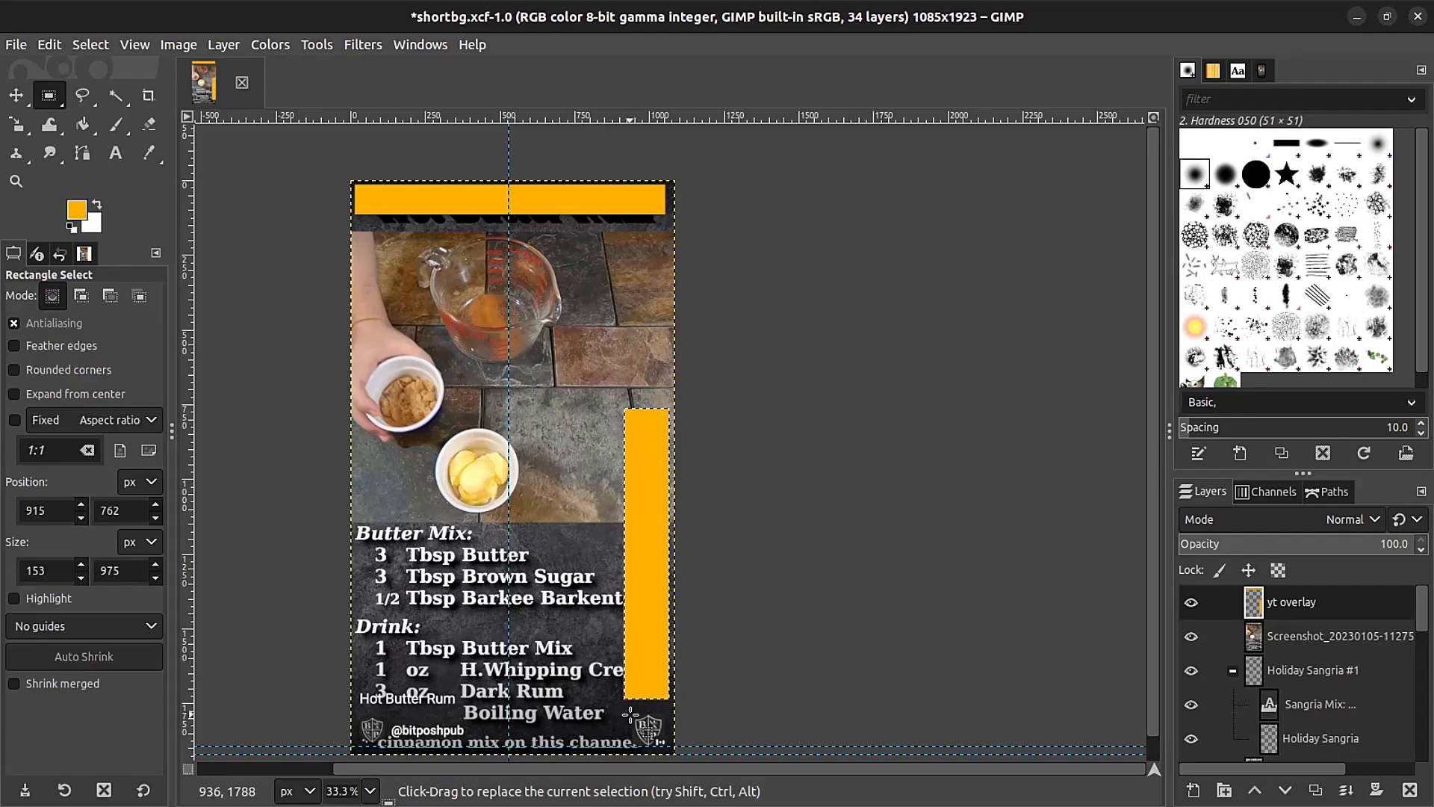
{"action": "left_click_drag", "start_coordinate": [629, 710], "coordinate": [667, 747]}
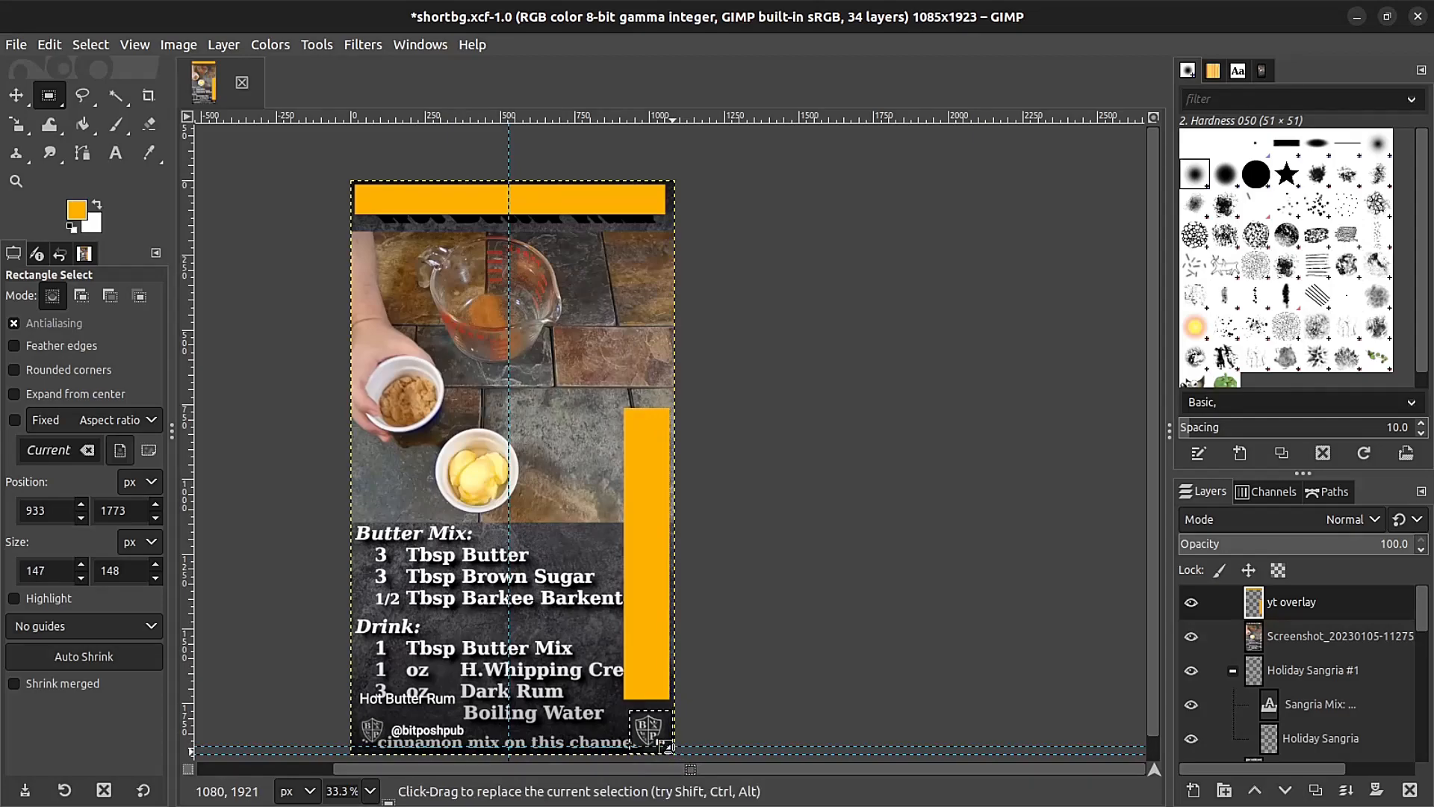
{"action": "left_click", "coordinate": [86, 124]}
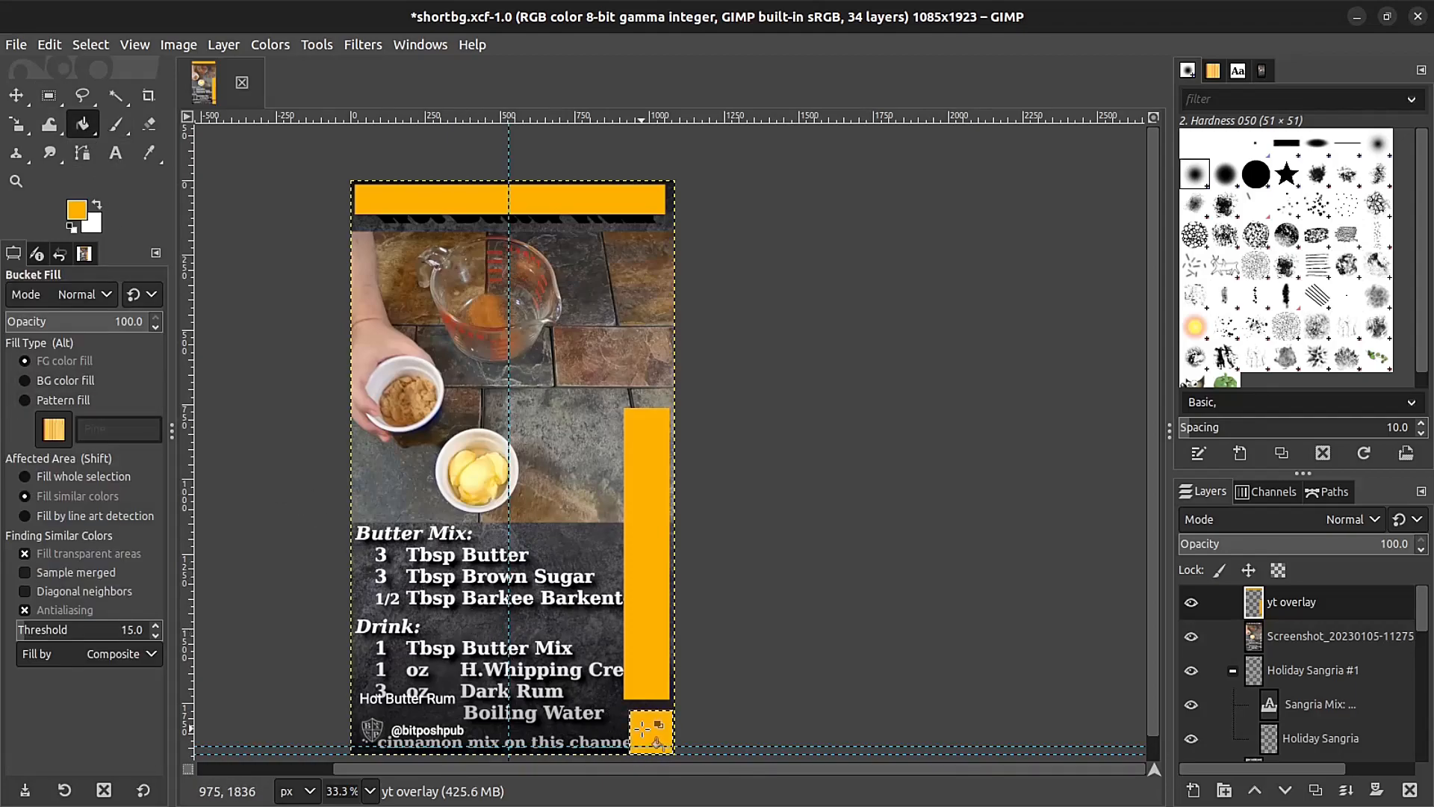
Select a rectangle of about 882 × 201 px at 15, 1692 over the video title and channel handle and fill it orange.
{"action": "left_click", "coordinate": [48, 96]}
{"action": "left_click_drag", "start_coordinate": [355, 690], "coordinate": [619, 741]}
{"action": "left_click_drag", "start_coordinate": [448, 711], "coordinate": [448, 705]}
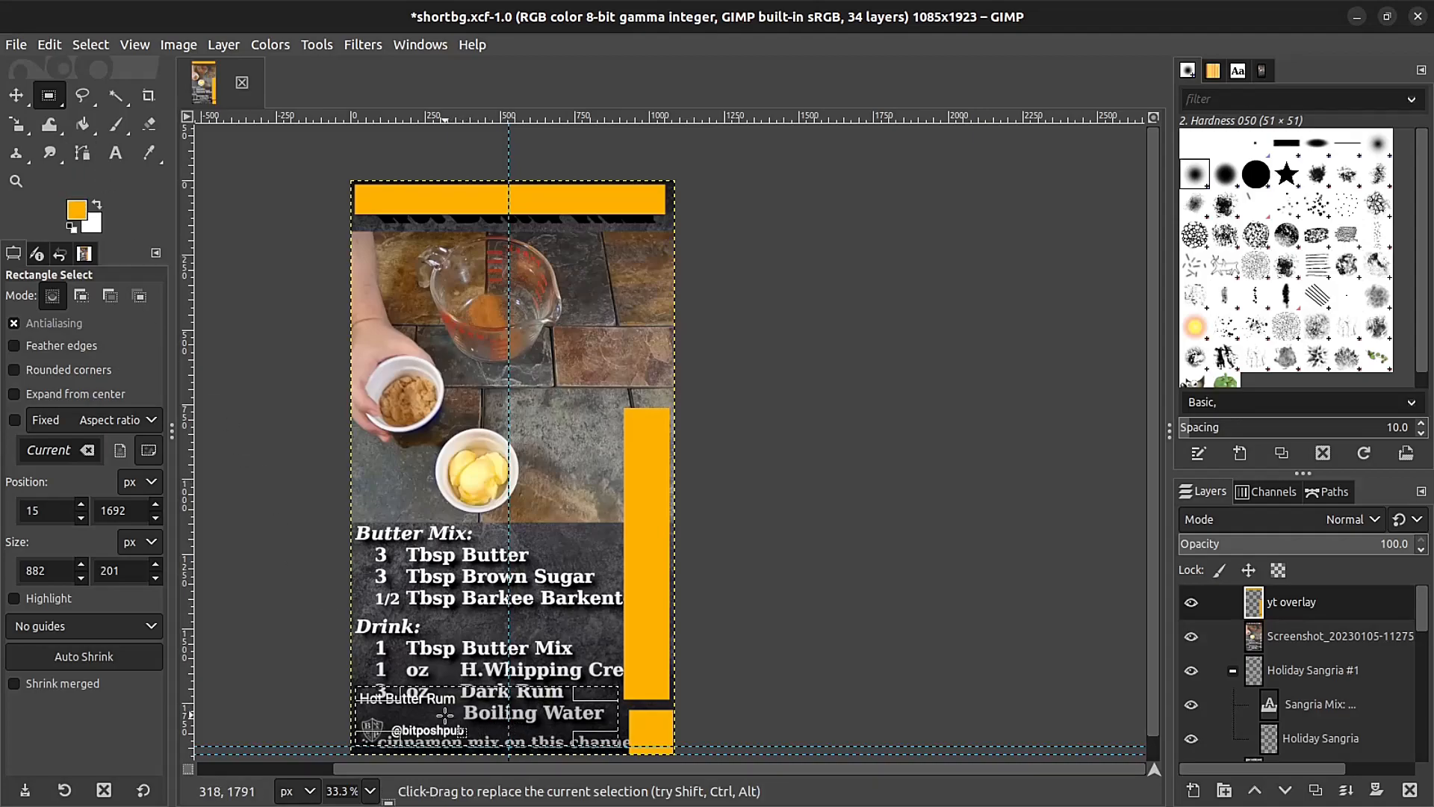
{"action": "left_click", "coordinate": [83, 124]}
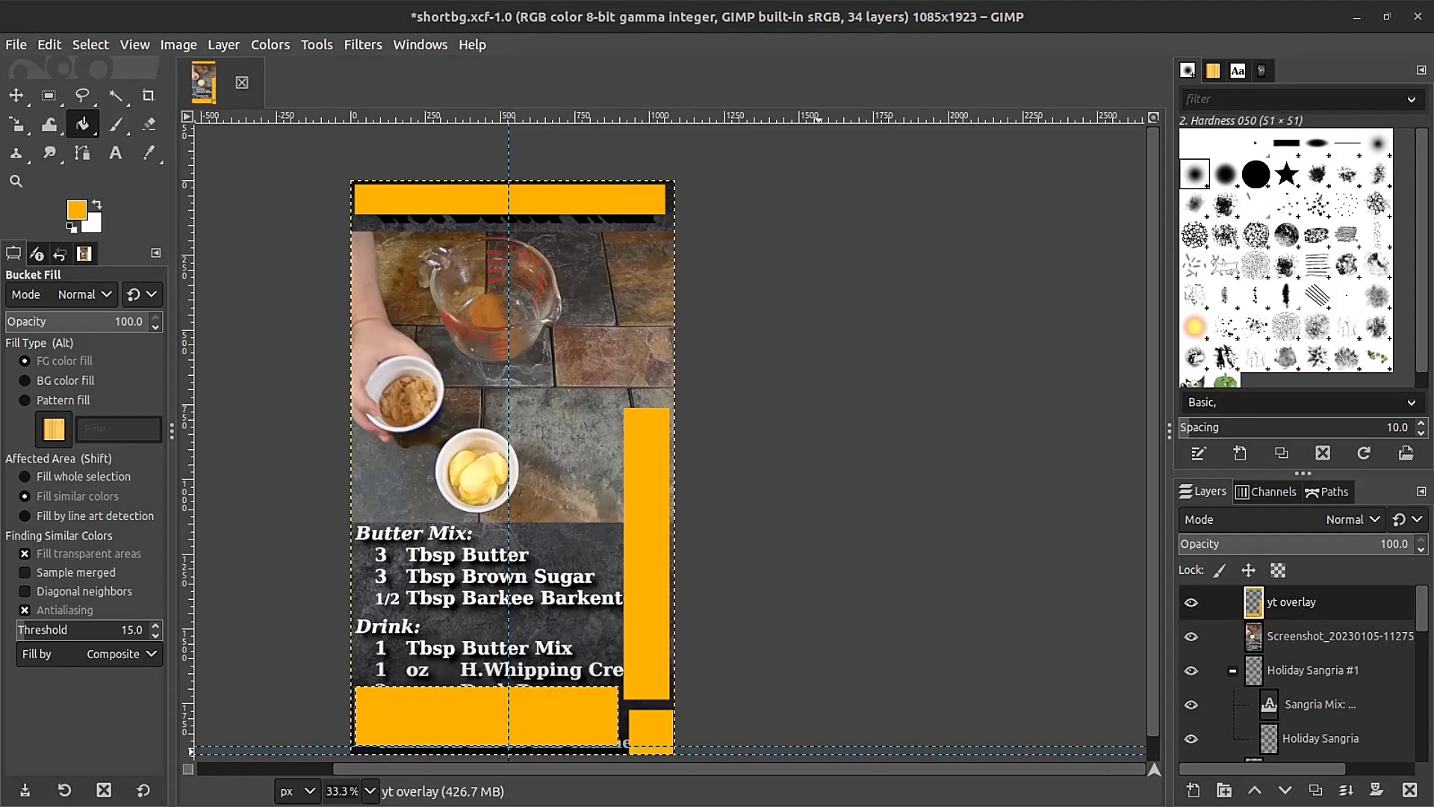
Lower the yt overlay layer's opacity to 6.1 and hide the phone screenshot layer.
{"action": "left_click", "coordinate": [1399, 550]}
{"action": "left_click_drag", "start_coordinate": [1357, 546], "coordinate": [1195, 572]}
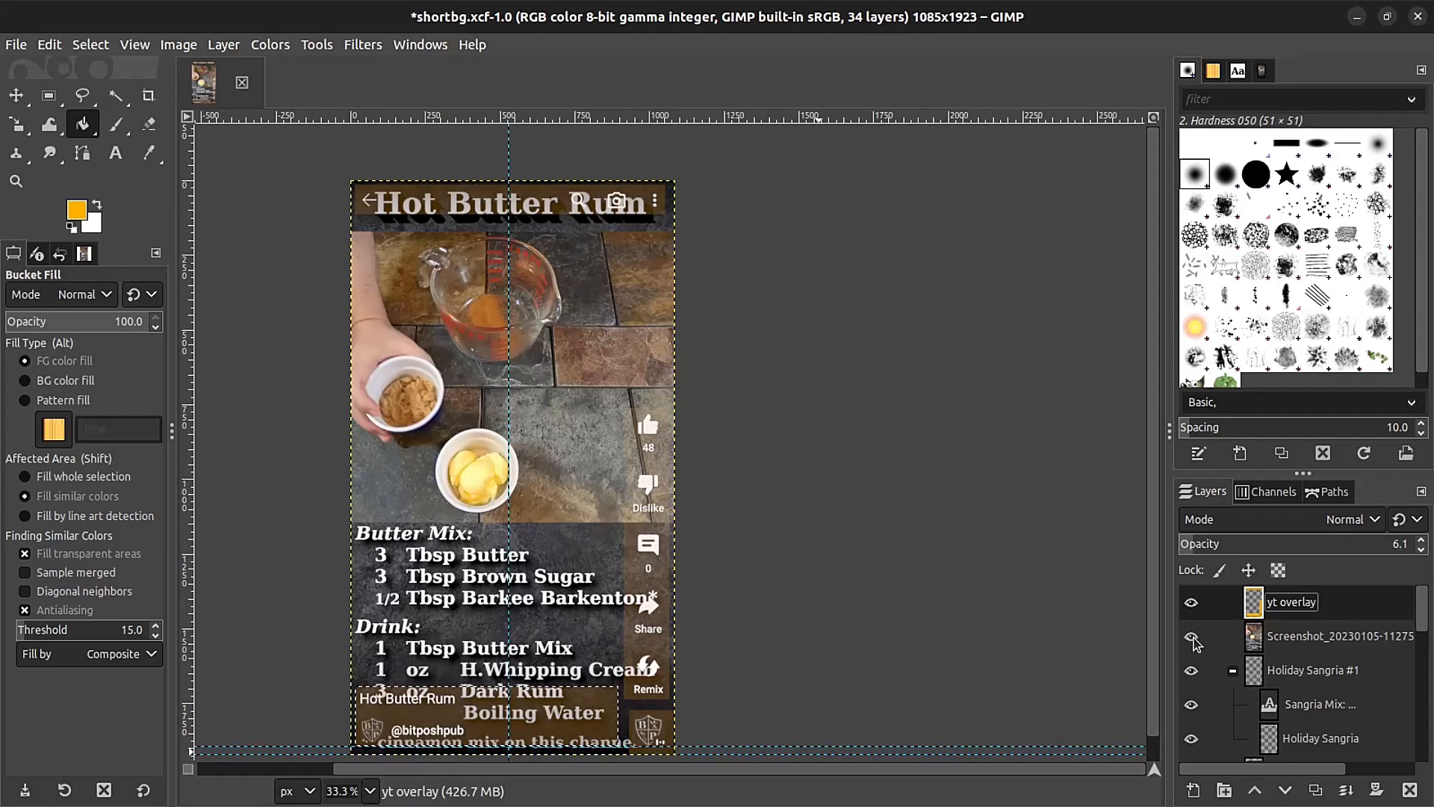
{"action": "left_click", "coordinate": [1193, 639]}
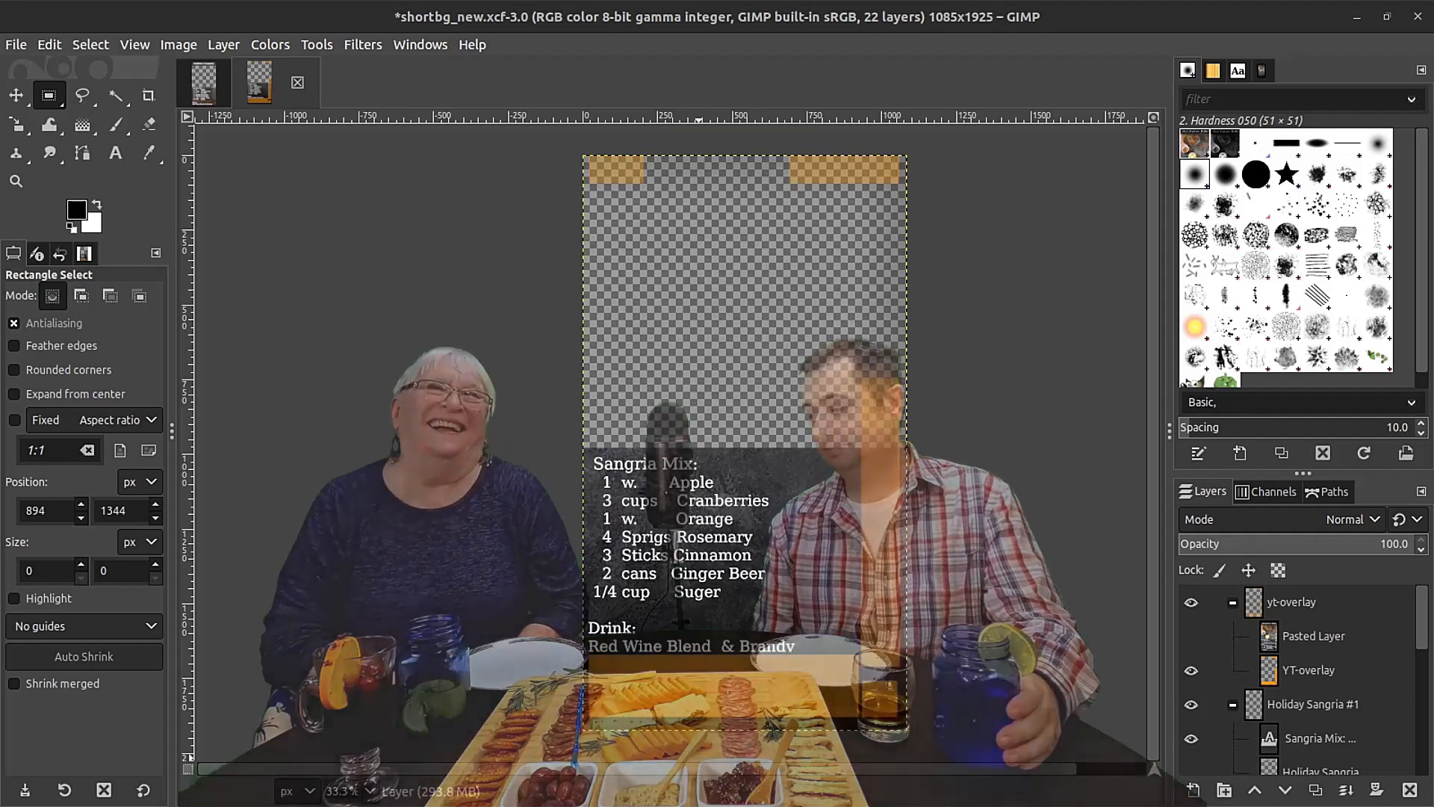
Toggle the white layer in the bg group of shortbg_new on and off to preview the video opening, leaving it hidden.
{"action": "scroll", "coordinate": [1218, 619], "scroll_direction": "down", "scroll_amount": 1}
{"action": "scroll", "coordinate": [1297, 723], "scroll_direction": "down", "scroll_amount": 5}
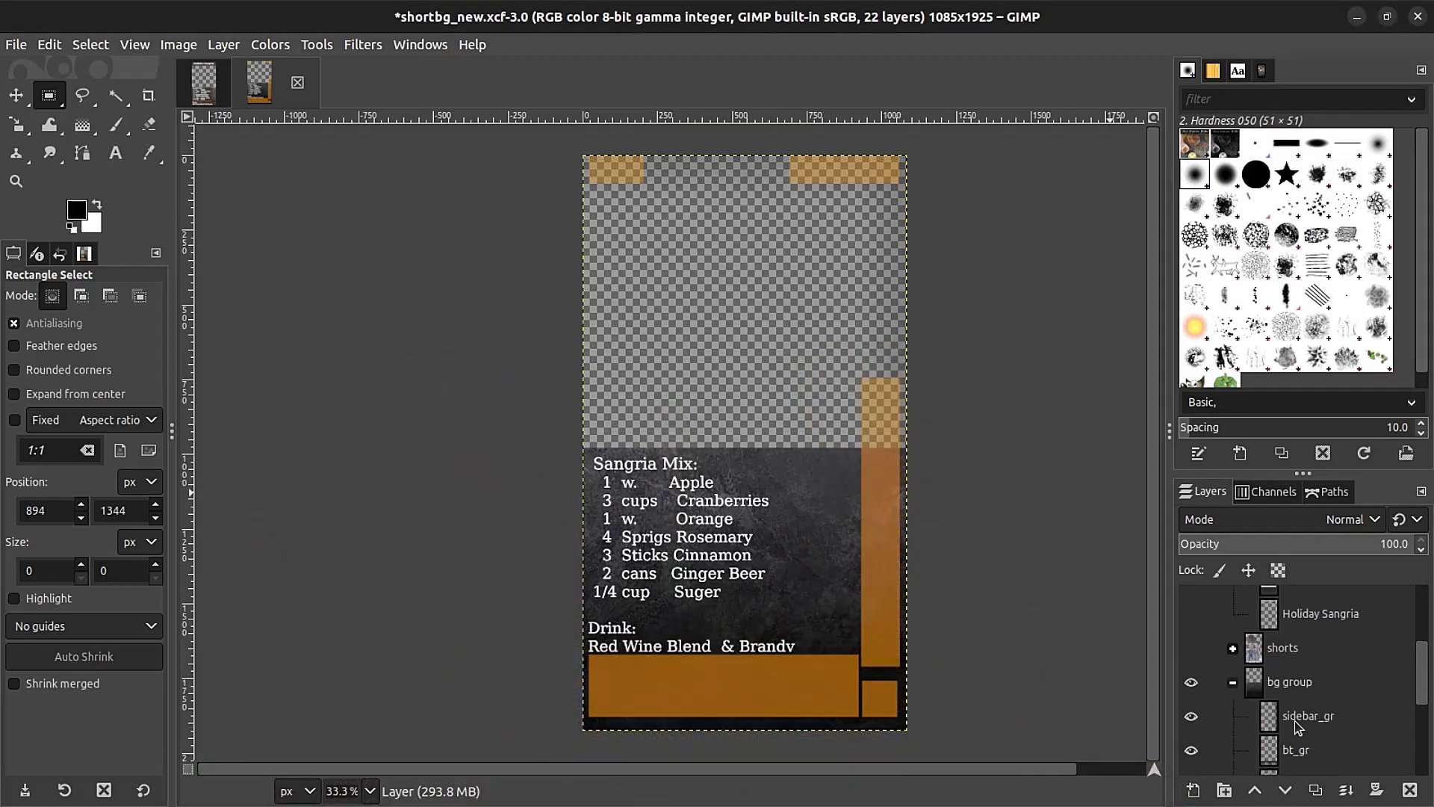
{"action": "scroll", "coordinate": [1257, 699], "scroll_direction": "down", "scroll_amount": 6}
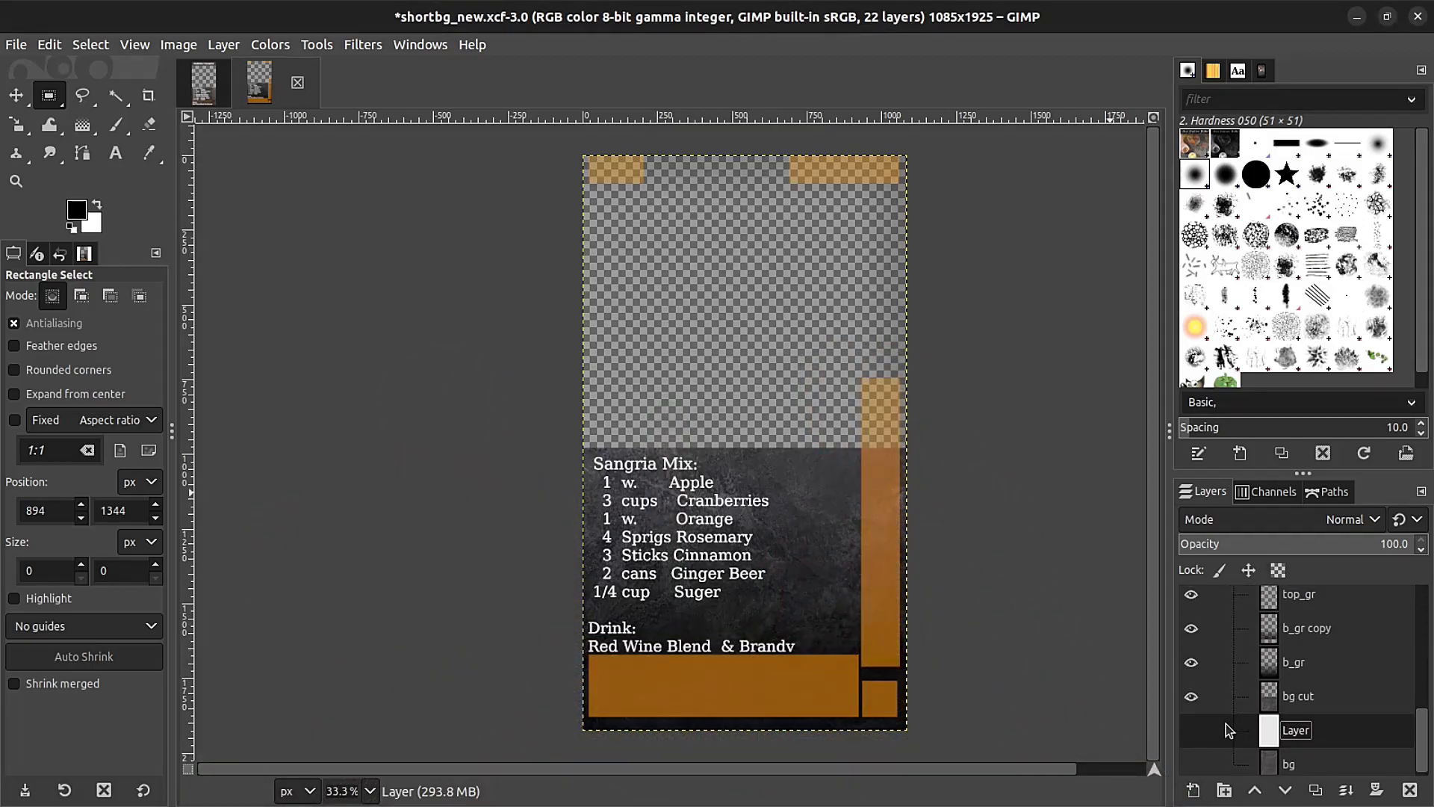
{"action": "left_click", "coordinate": [1192, 731]}
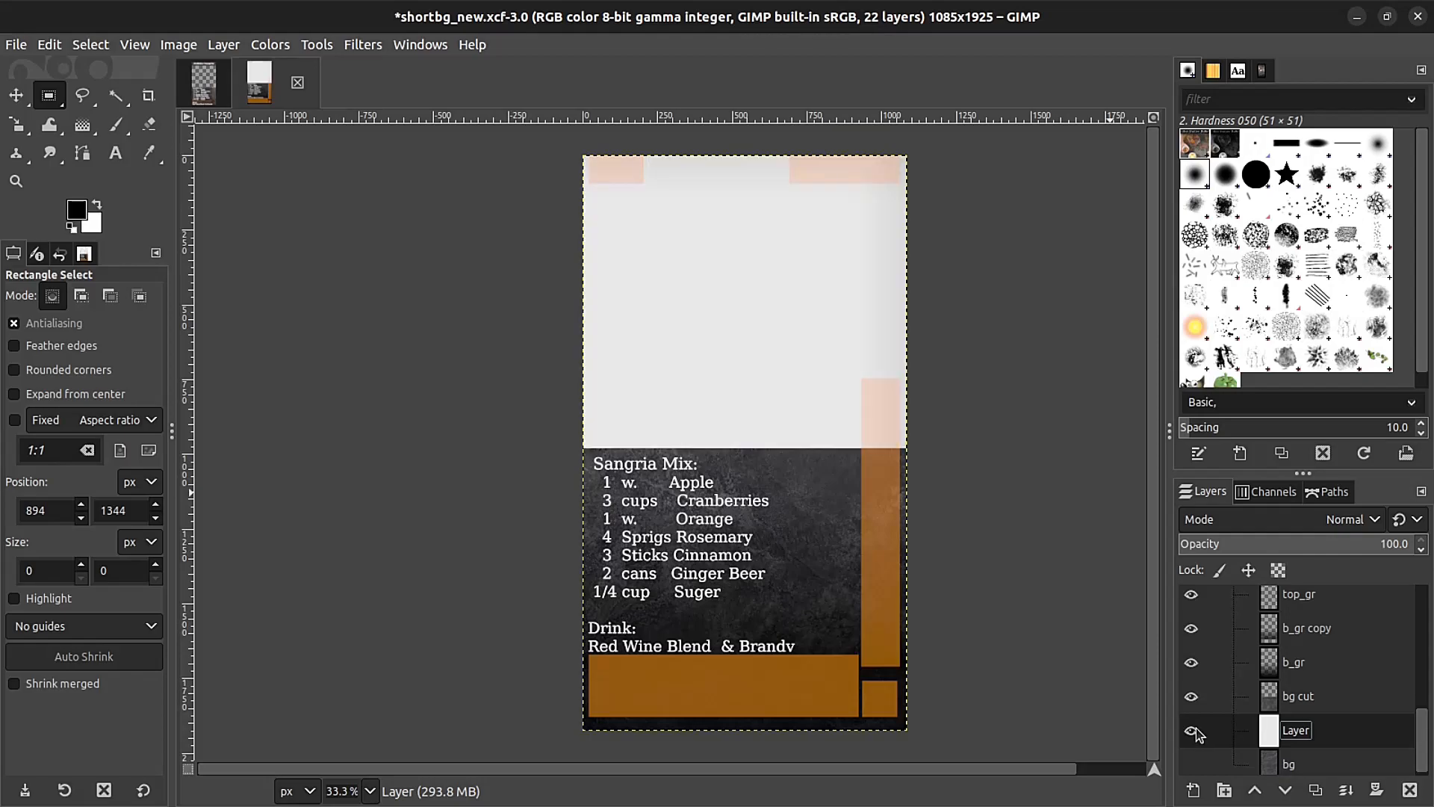
{"action": "left_click", "coordinate": [1192, 729]}
{"action": "left_click", "coordinate": [1192, 730]}
{"action": "left_click", "coordinate": [1193, 730]}
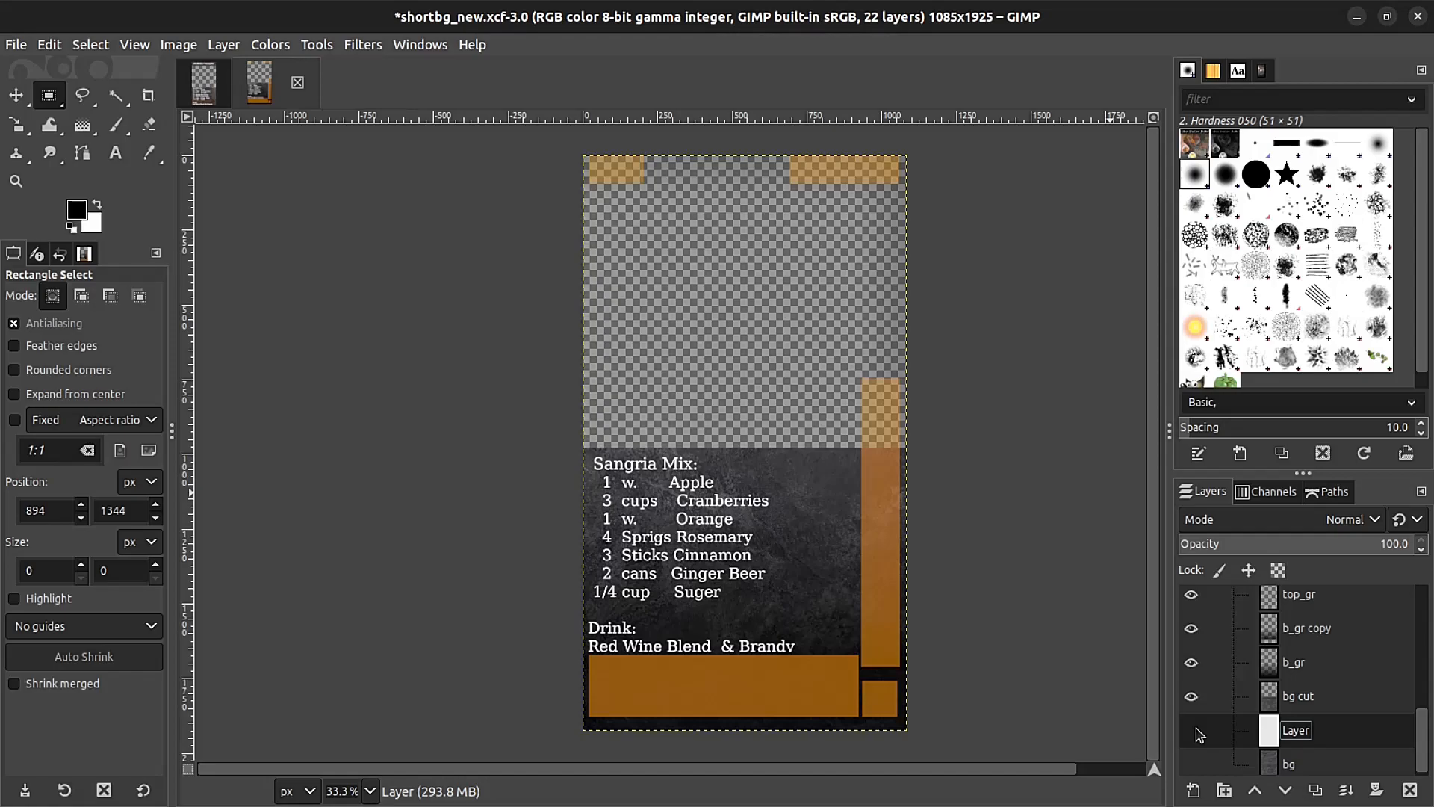
Toggle the YT-overlay layer in the yt-overlay group to compare the layout, leaving it hidden.
{"action": "scroll", "coordinate": [1195, 728], "scroll_direction": "up", "scroll_amount": 10}
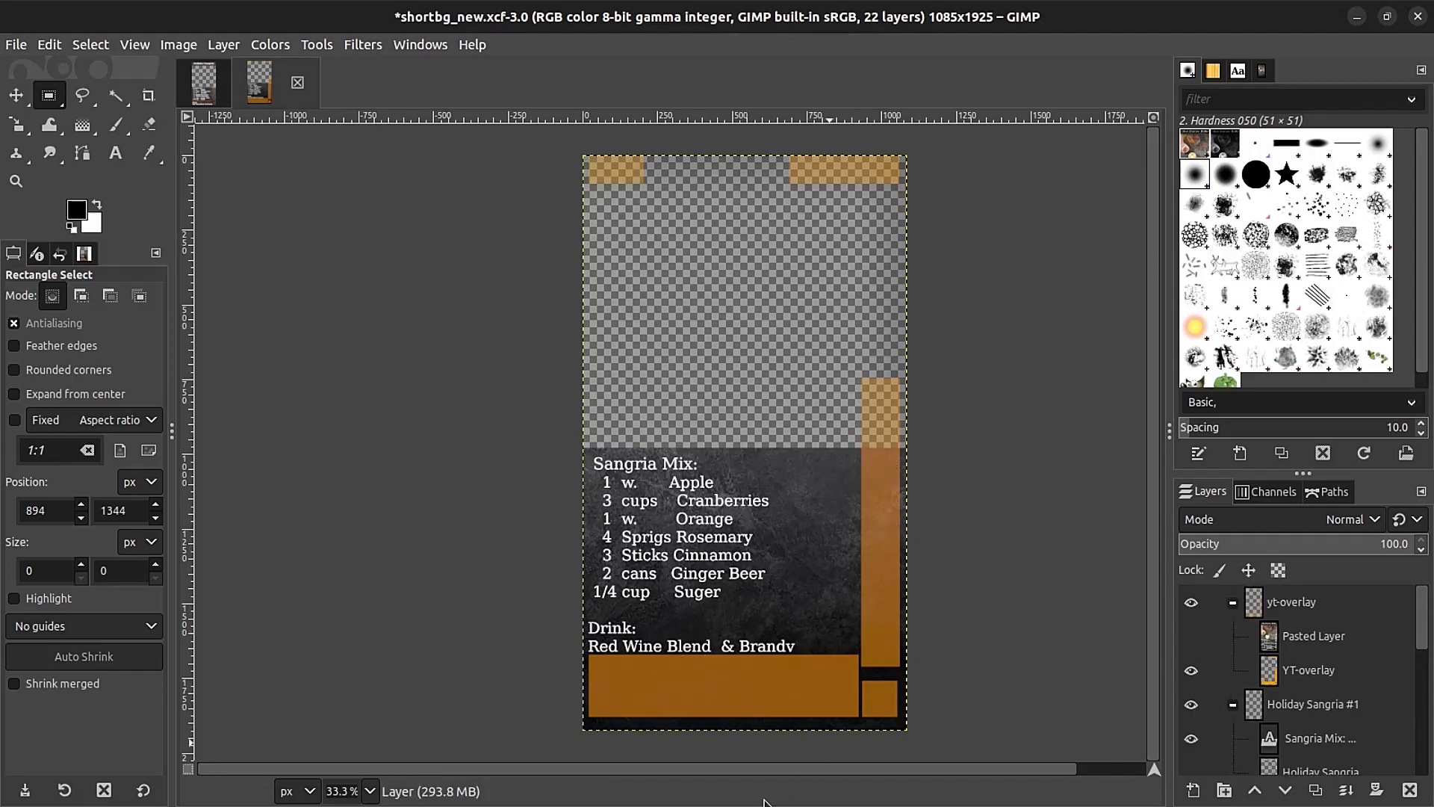
{"action": "left_click", "coordinate": [1191, 671]}
{"action": "left_click", "coordinate": [1191, 671]}
{"action": "left_click", "coordinate": [1191, 671]}
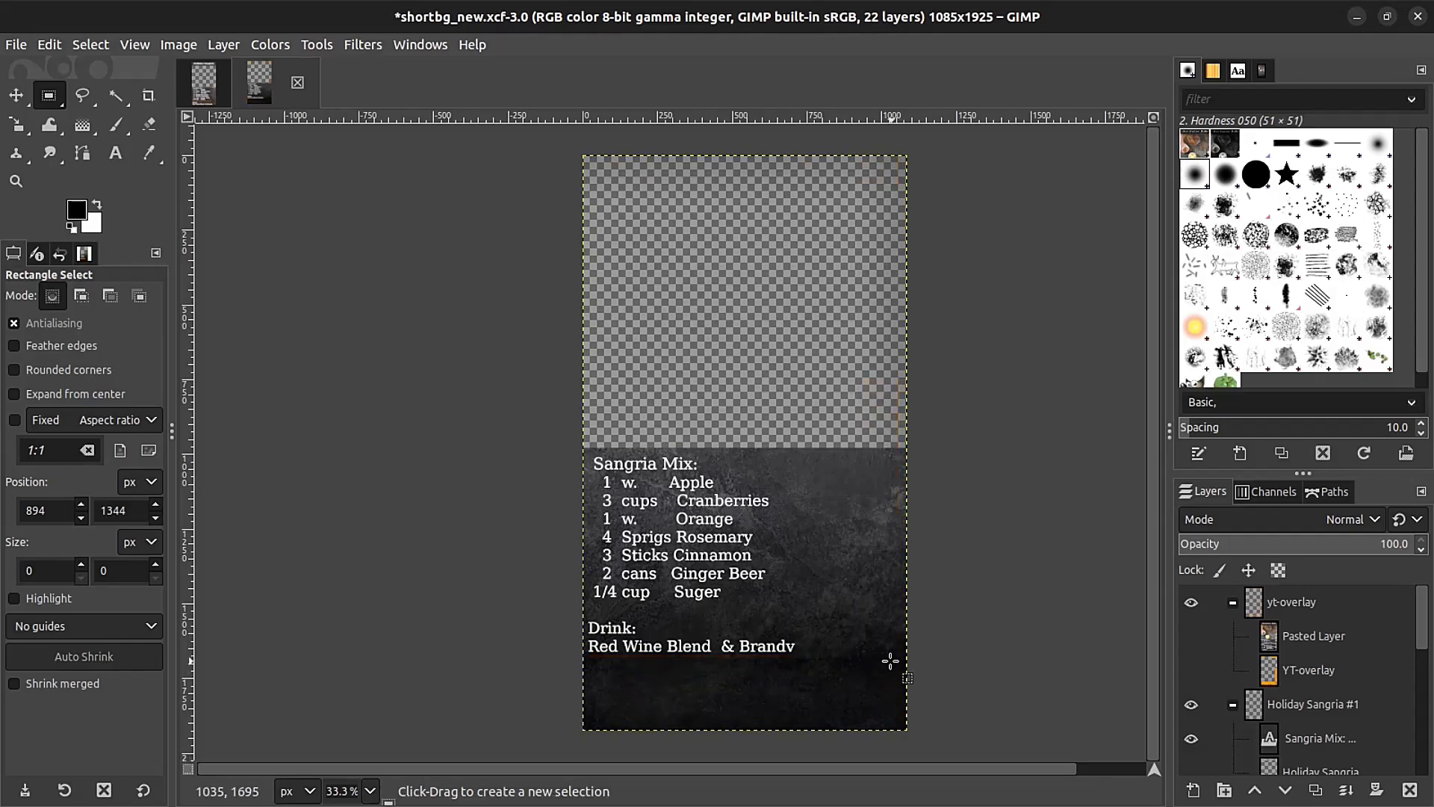
Toggle the b_gr and b_gr copy layers in the bg group off and on to preview their gradients, leaving both visible.
{"action": "scroll", "coordinate": [1240, 706], "scroll_direction": "down", "scroll_amount": 10}
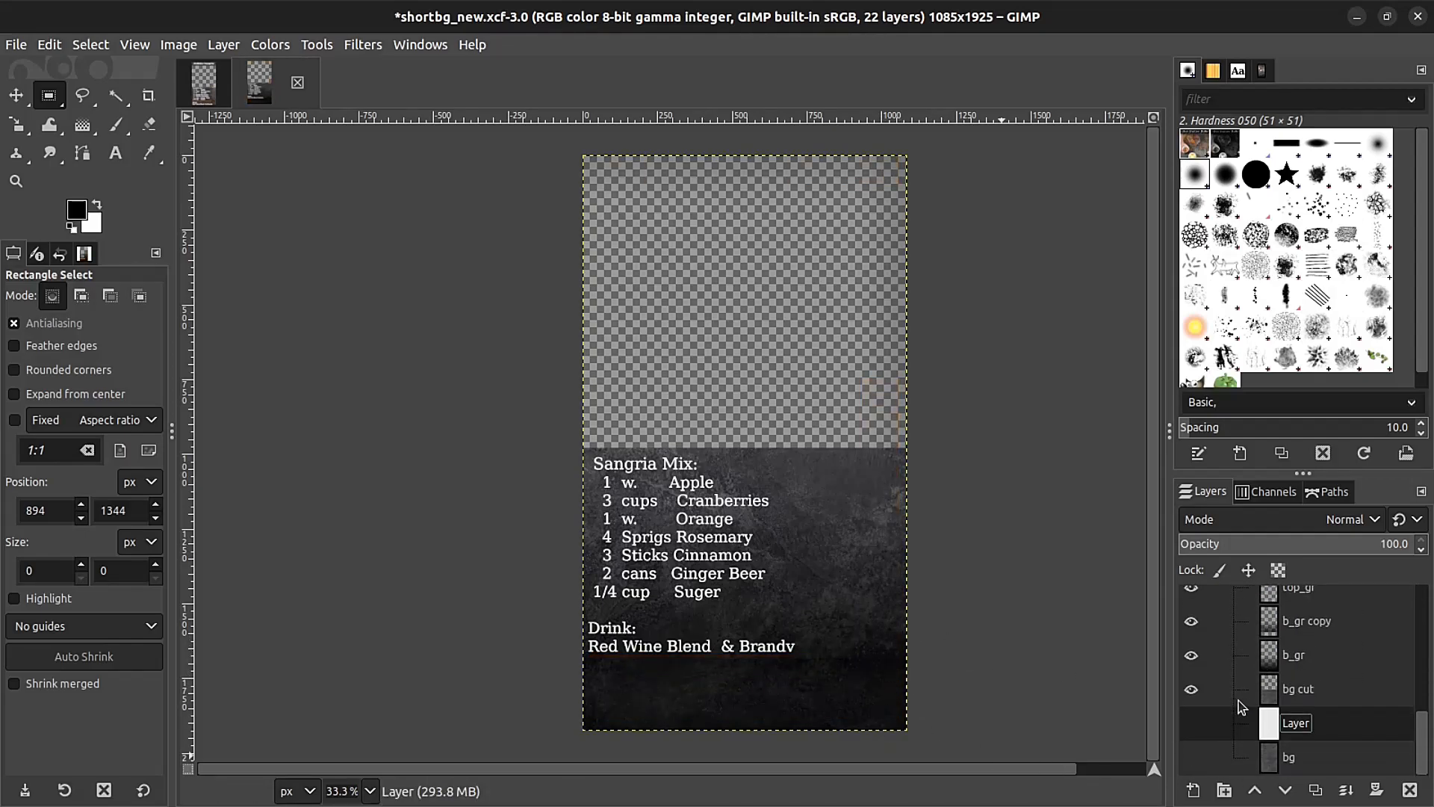
{"action": "left_click", "coordinate": [1193, 656]}
{"action": "left_click", "coordinate": [1193, 656]}
{"action": "scroll", "coordinate": [1207, 661], "scroll_direction": "up", "scroll_amount": 1}
{"action": "left_click", "coordinate": [1193, 654]}
{"action": "left_click", "coordinate": [1193, 654]}
{"action": "scroll", "coordinate": [1193, 657], "scroll_direction": "up", "scroll_amount": 1}
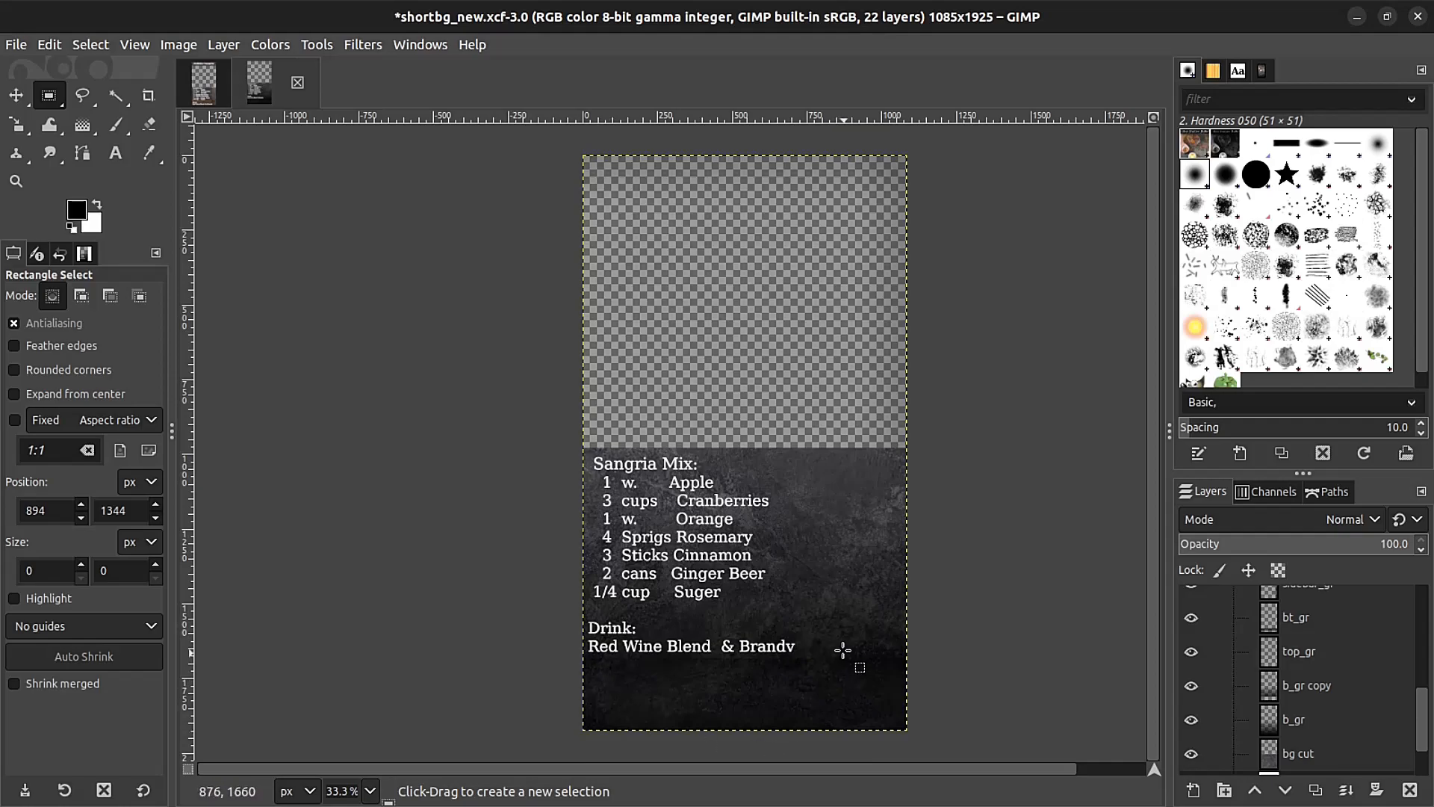
Toggle the bt_gr layer off and on repeatedly to preview the bottom gradient, leaving it visible.
{"action": "left_click", "coordinate": [1194, 618]}
{"action": "left_click", "coordinate": [1194, 618]}
{"action": "left_click", "coordinate": [1193, 619]}
{"action": "left_click", "coordinate": [1193, 618]}
{"action": "left_click", "coordinate": [1194, 618]}
{"action": "left_click", "coordinate": [1193, 618]}
{"action": "left_click", "coordinate": [1193, 619]}
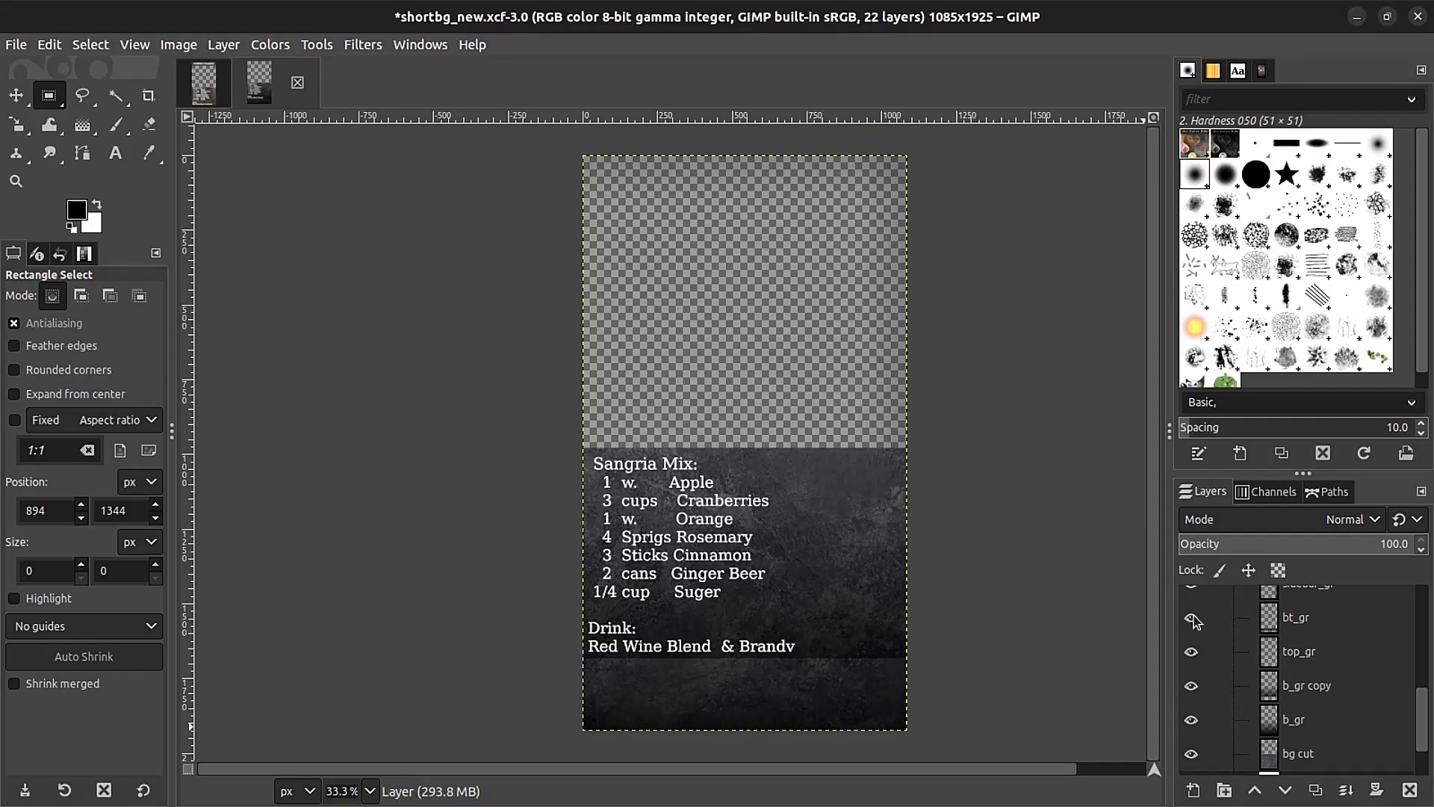
{"action": "left_click", "coordinate": [1194, 618]}
Toggle the sidebar_gr layer off and on to preview the gradient along the image's right edge, leaving it visible.
{"action": "scroll", "coordinate": [1195, 621], "scroll_direction": "up", "scroll_amount": 2}
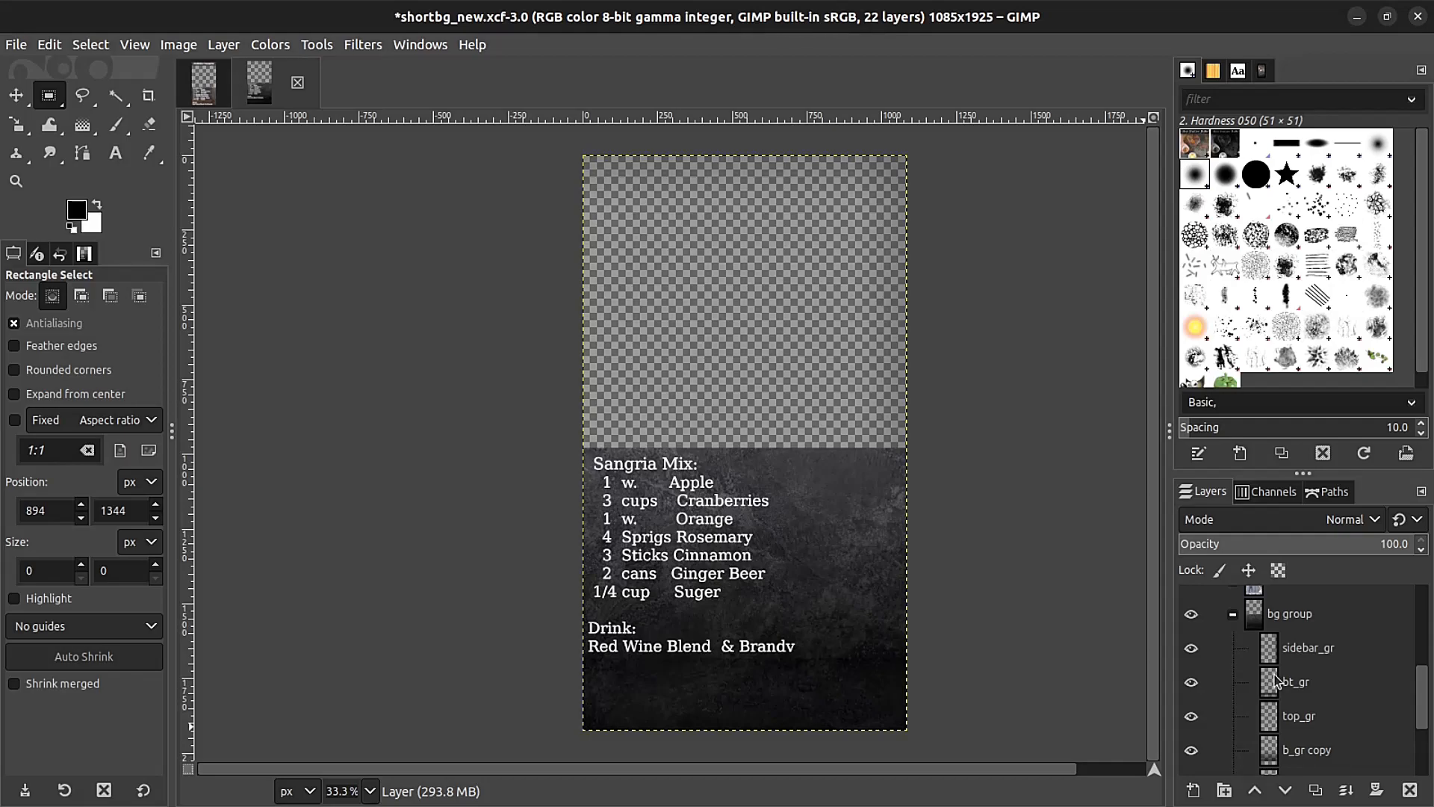
{"action": "left_click", "coordinate": [1190, 648]}
{"action": "left_click", "coordinate": [1190, 647]}
{"action": "left_click", "coordinate": [1191, 648]}
{"action": "left_click", "coordinate": [1190, 648]}
Show the white layer in the bg group and toggle sidebar_gr against it, leaving both layers visible.
{"action": "scroll", "coordinate": [1223, 706], "scroll_direction": "down", "scroll_amount": 1}
{"action": "scroll", "coordinate": [1222, 707], "scroll_direction": "down", "scroll_amount": 3}
{"action": "left_click", "coordinate": [1191, 723]}
{"action": "scroll", "coordinate": [1199, 711], "scroll_direction": "up", "scroll_amount": 4}
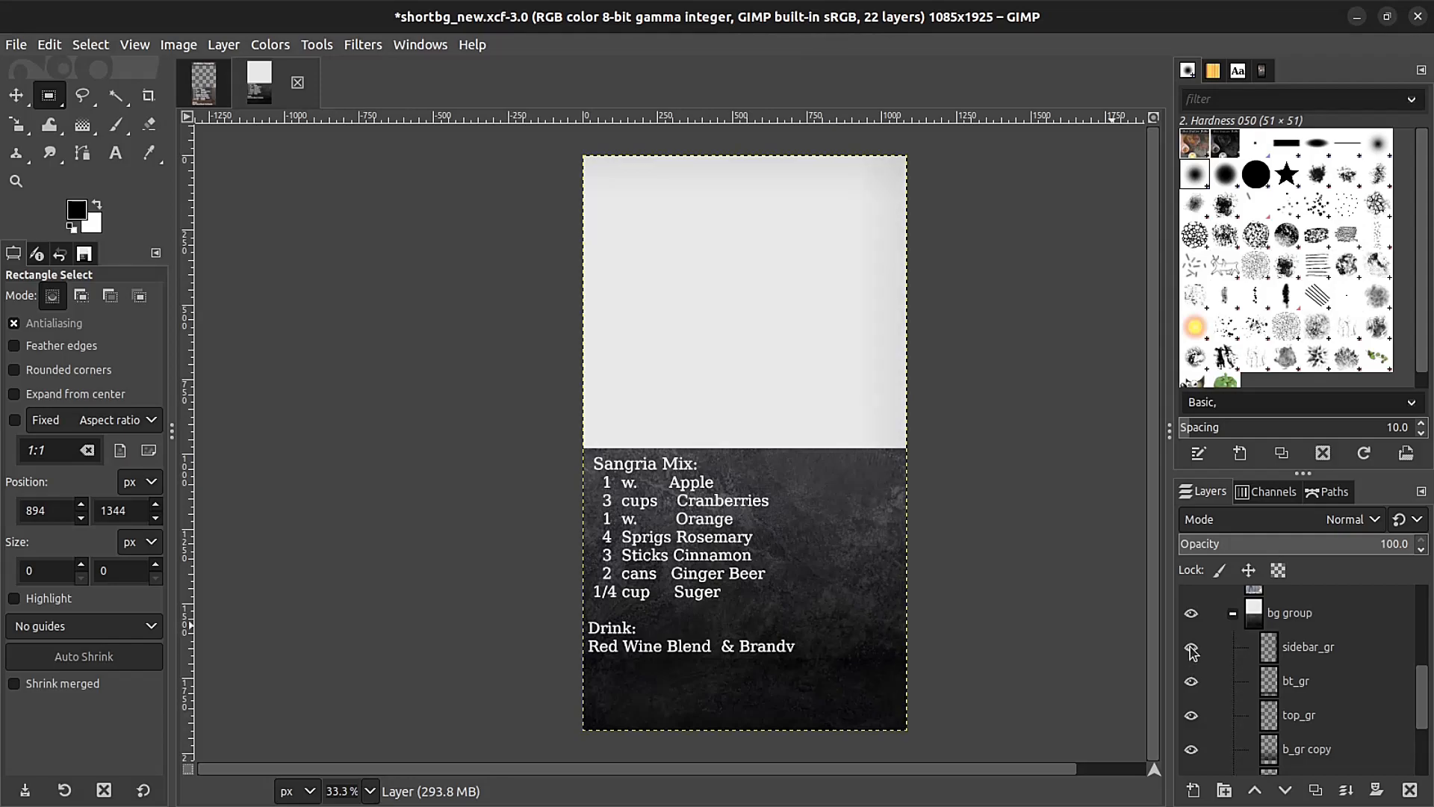
{"action": "left_click", "coordinate": [1190, 647]}
{"action": "left_click", "coordinate": [1191, 648]}
Select the Sangria Mix text layer with the Text tool and briefly show the Pasted Layer phone screenshot over it.
{"action": "key", "text": "t"}
{"action": "left_click", "coordinate": [728, 482]}
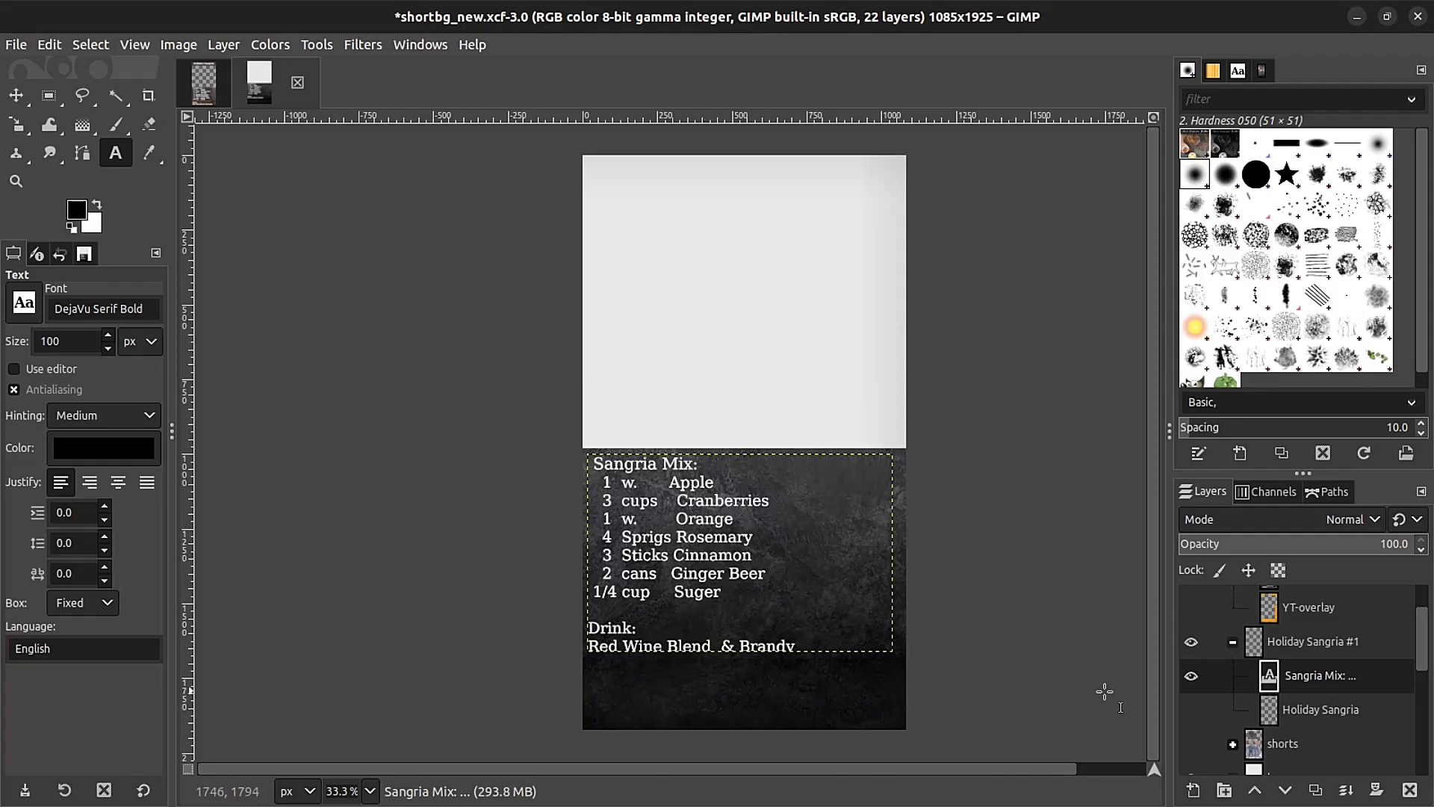
{"action": "scroll", "coordinate": [1225, 631], "scroll_direction": "up", "scroll_amount": 2}
{"action": "left_click", "coordinate": [1192, 636]}
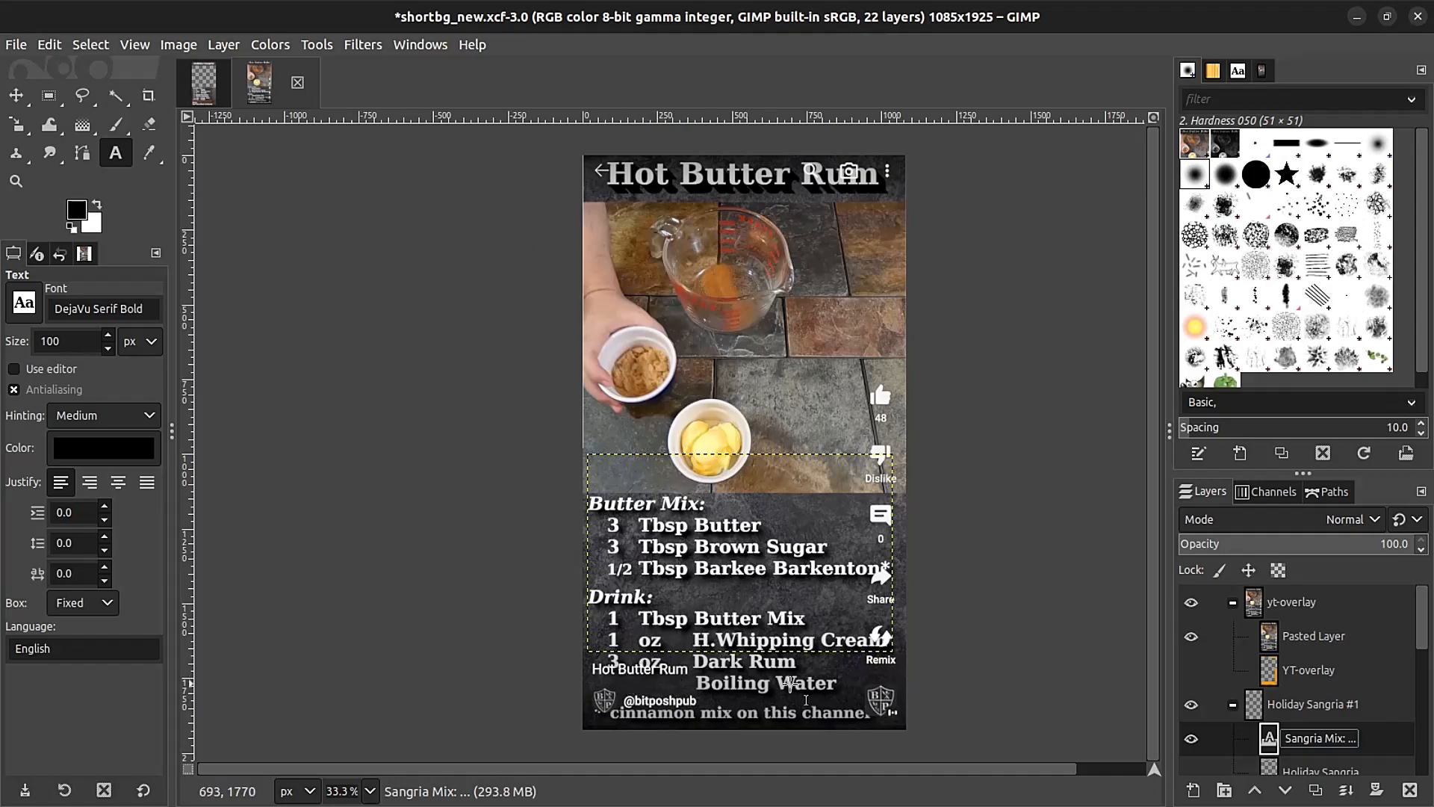
{"action": "key", "text": "ctrl+z"}
Switch to the Dirty Martini Short in Chrome and inspect its video title element.
{"action": "key", "text": "super"}
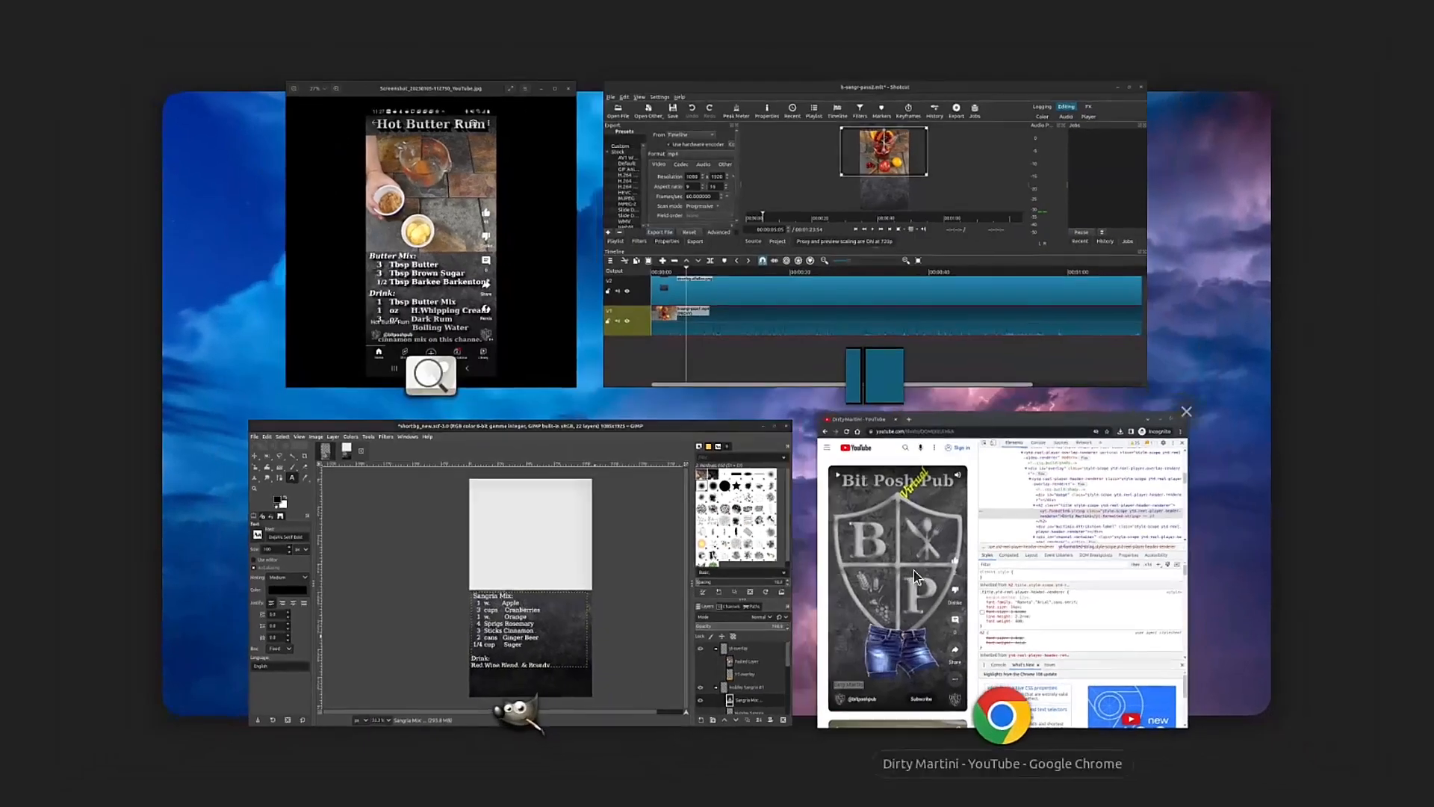
{"action": "left_click", "coordinate": [913, 571]}
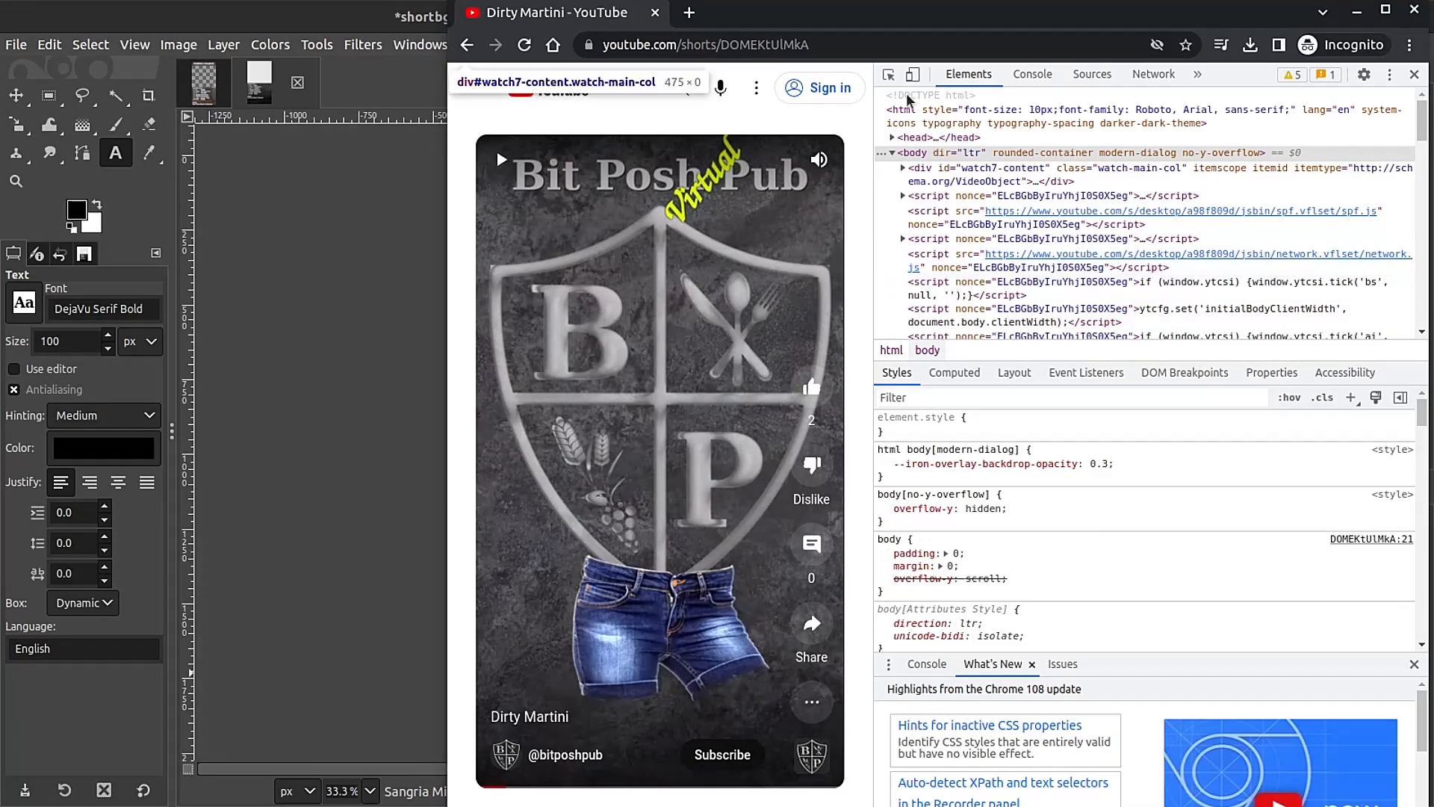
{"action": "left_click", "coordinate": [889, 77]}
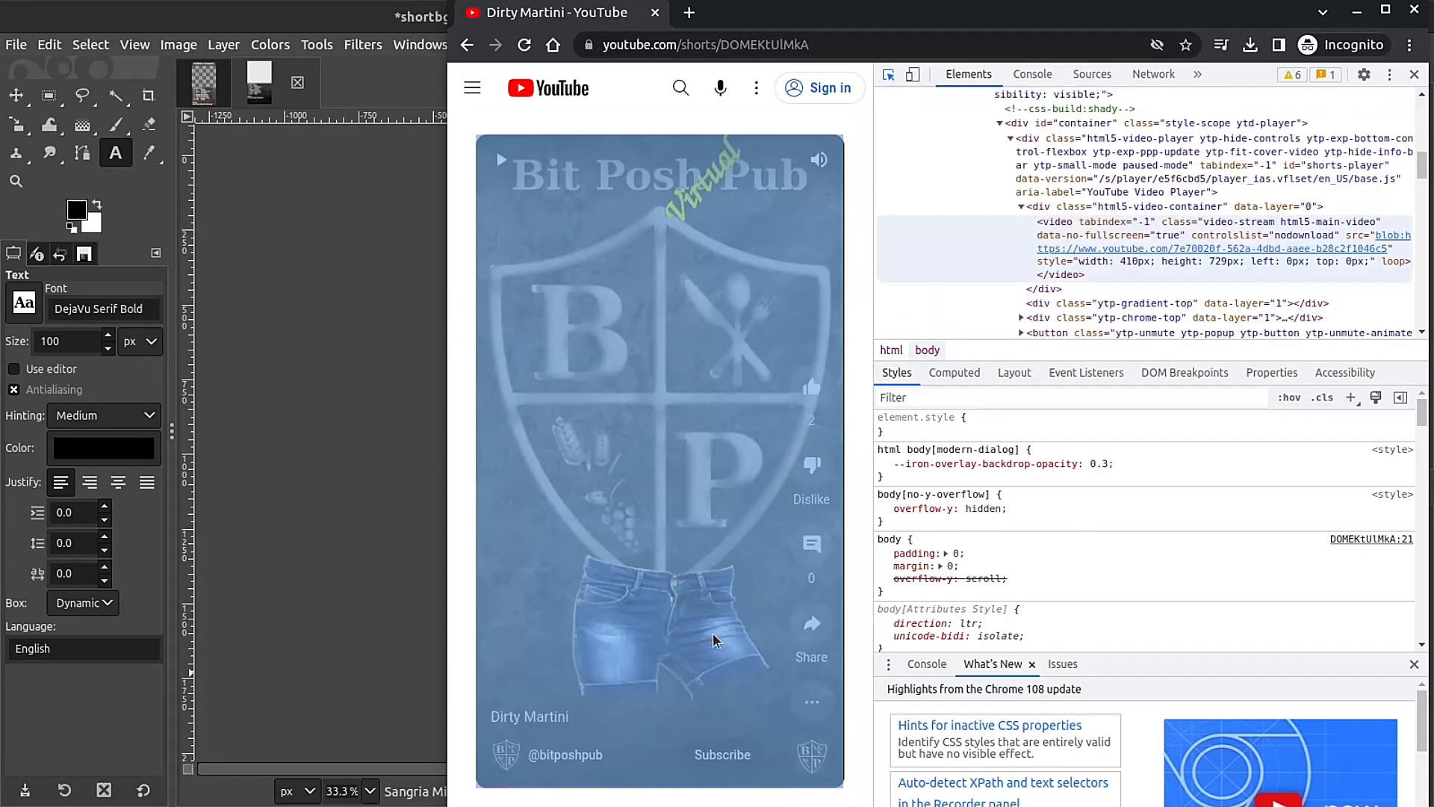
{"action": "left_click", "coordinate": [525, 719]}
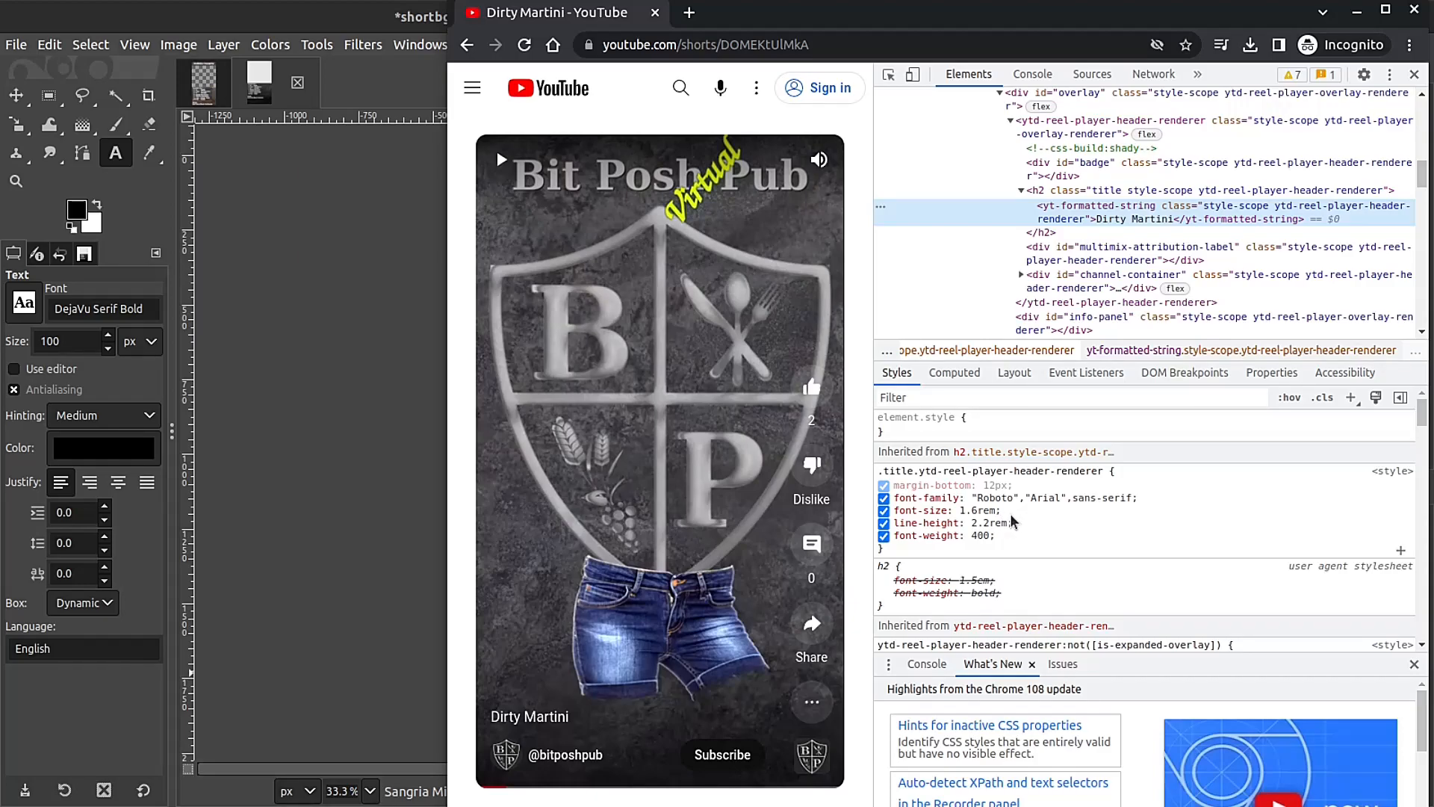
Add a font-size of 16px to the title's .title.ytd-reel-player-header-renderer style rule.
{"action": "left_click", "coordinate": [1011, 515]}
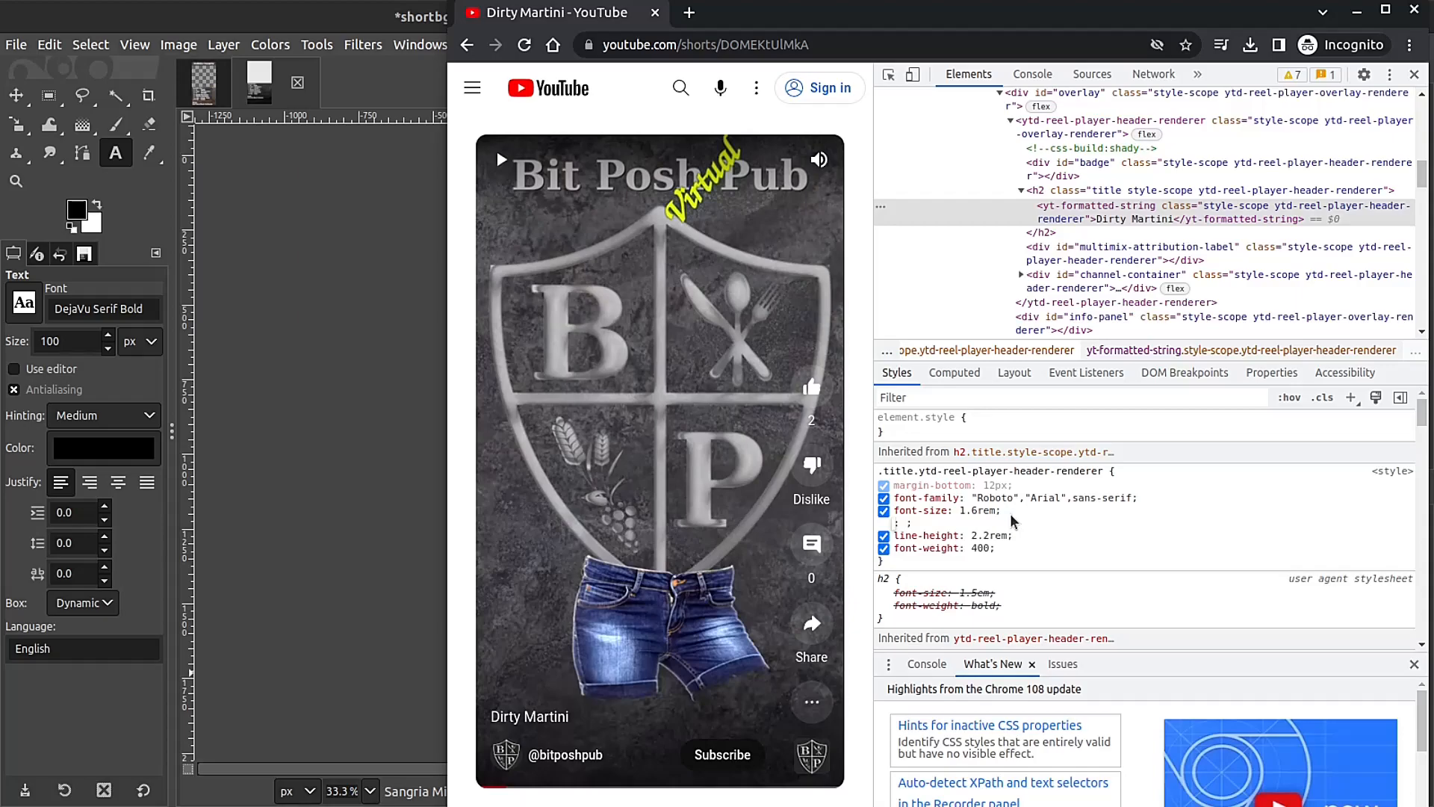
{"action": "type", "text": "font-size"}
{"action": "key", "text": "Tab"}
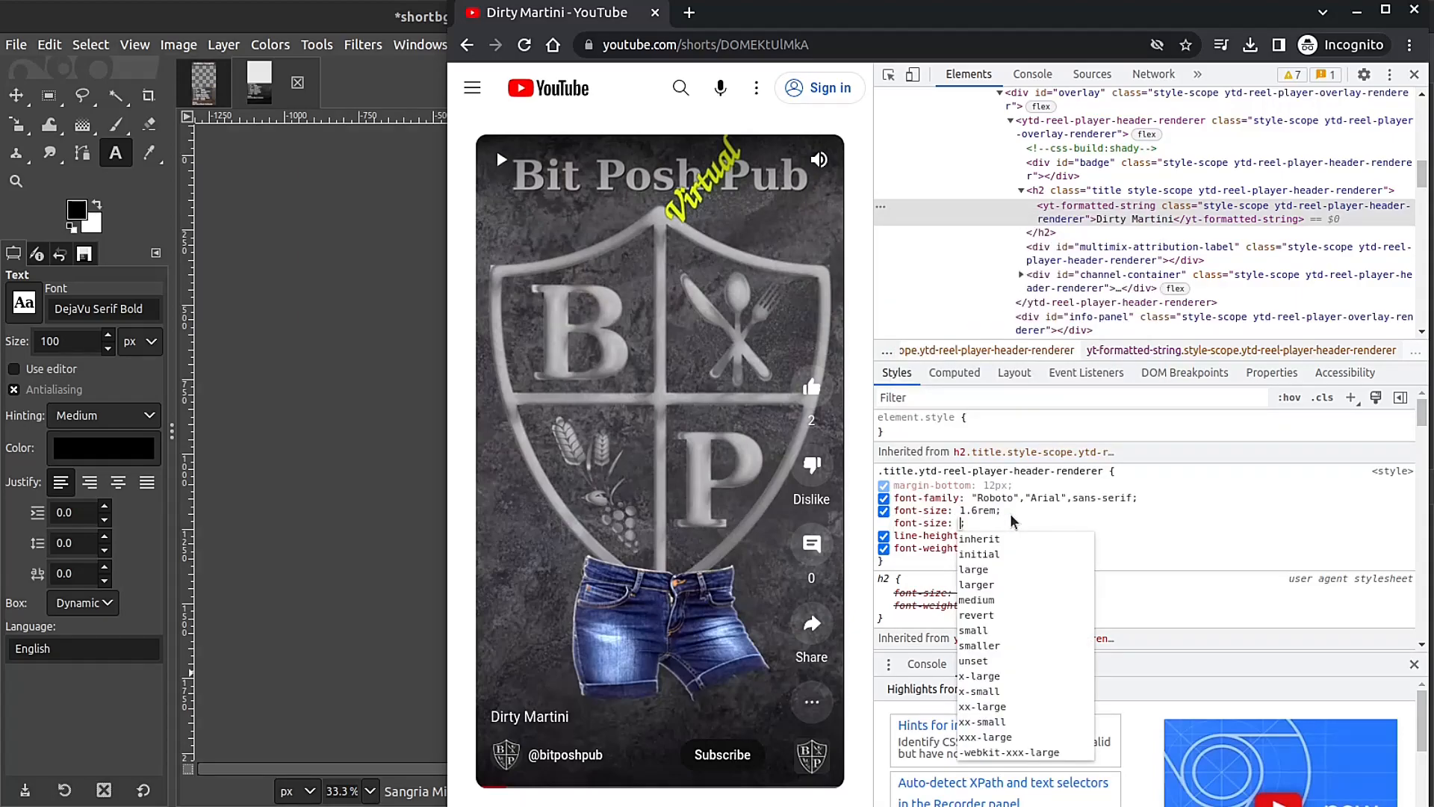
{"action": "type", "text": "16"}
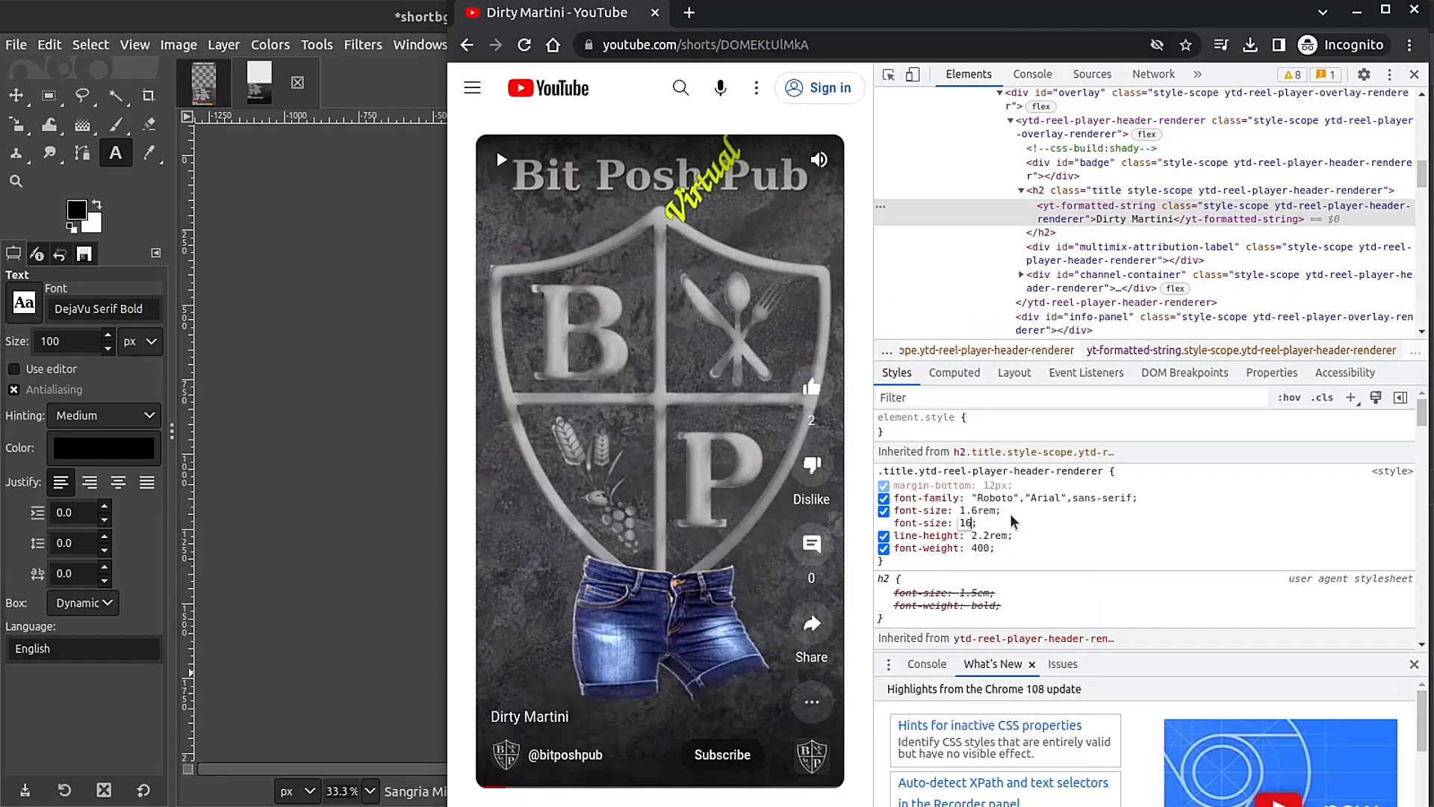
{"action": "type", "text": "px"}
{"action": "key", "text": "Tab"}
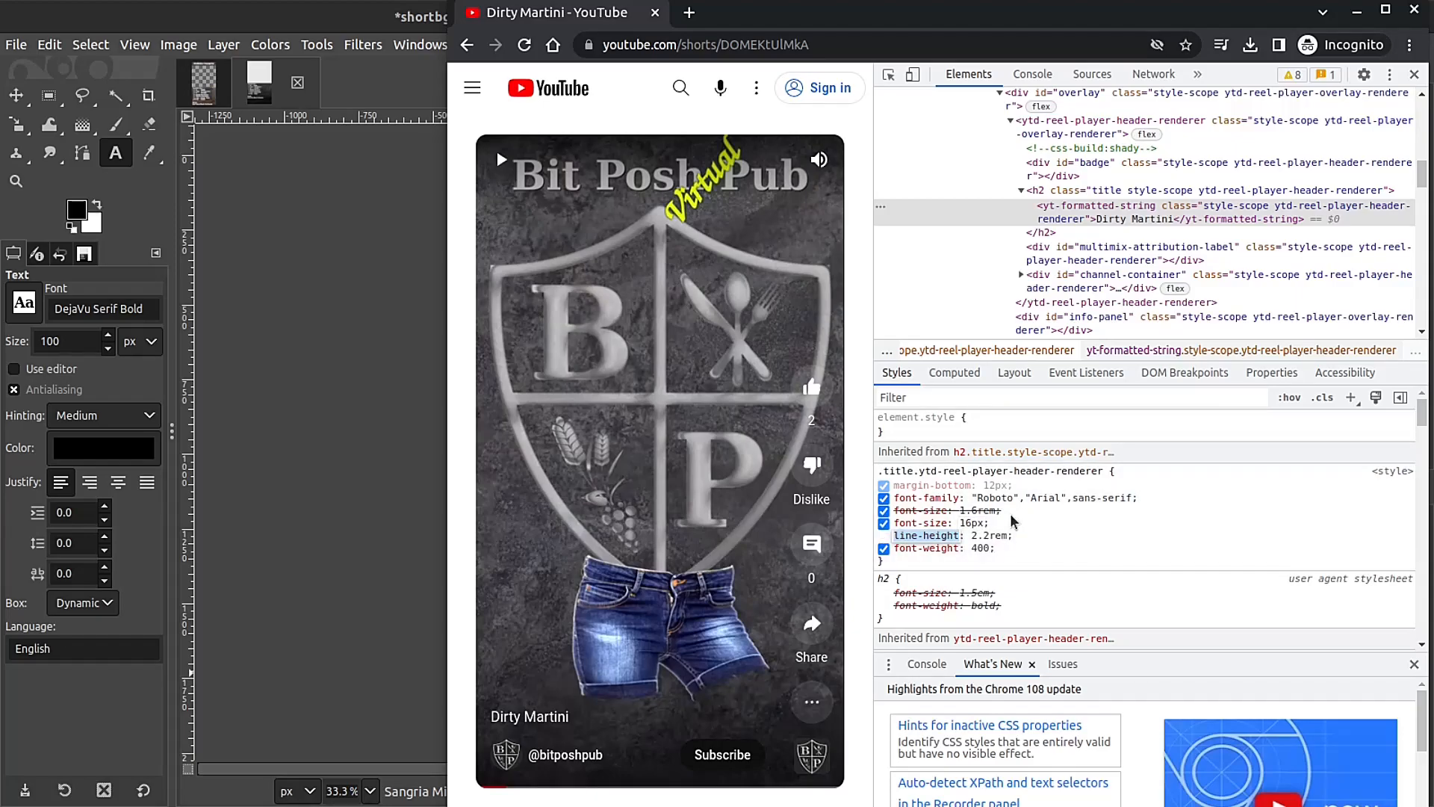
{"action": "key", "text": "Escape"}
Toggle the 16px font-size declaration off and on to compare the title's text size, leaving it enabled.
{"action": "left_click", "coordinate": [883, 524]}
{"action": "left_click", "coordinate": [884, 524]}
{"action": "left_click", "coordinate": [884, 524]}
{"action": "left_click", "coordinate": [884, 523]}
{"action": "left_click", "coordinate": [884, 524]}
{"action": "left_click", "coordinate": [884, 524]}
{"action": "left_click", "coordinate": [884, 523]}
{"action": "left_click", "coordinate": [883, 524]}
{"action": "left_click", "coordinate": [884, 524]}
{"action": "left_click", "coordinate": [883, 524]}
{"action": "left_click", "coordinate": [884, 524]}
{"action": "left_click", "coordinate": [883, 523]}
{"action": "left_click", "coordinate": [883, 523]}
{"action": "left_click", "coordinate": [883, 524]}
{"action": "left_click", "coordinate": [883, 523]}
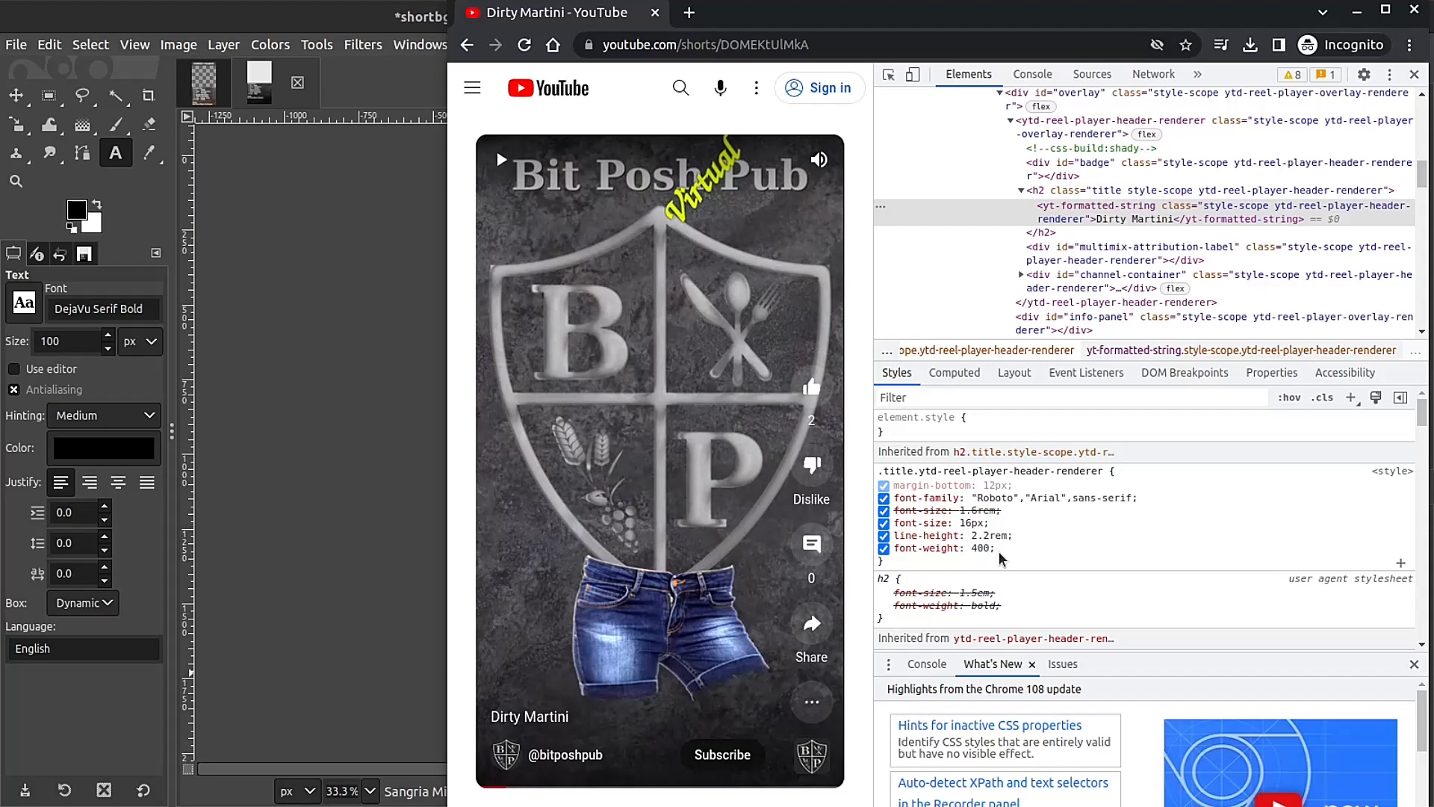
Switch back to GIMP and toggle the Pasted Layer phone screenshot to compare the layout, leaving it hidden.
{"action": "key", "text": "super"}
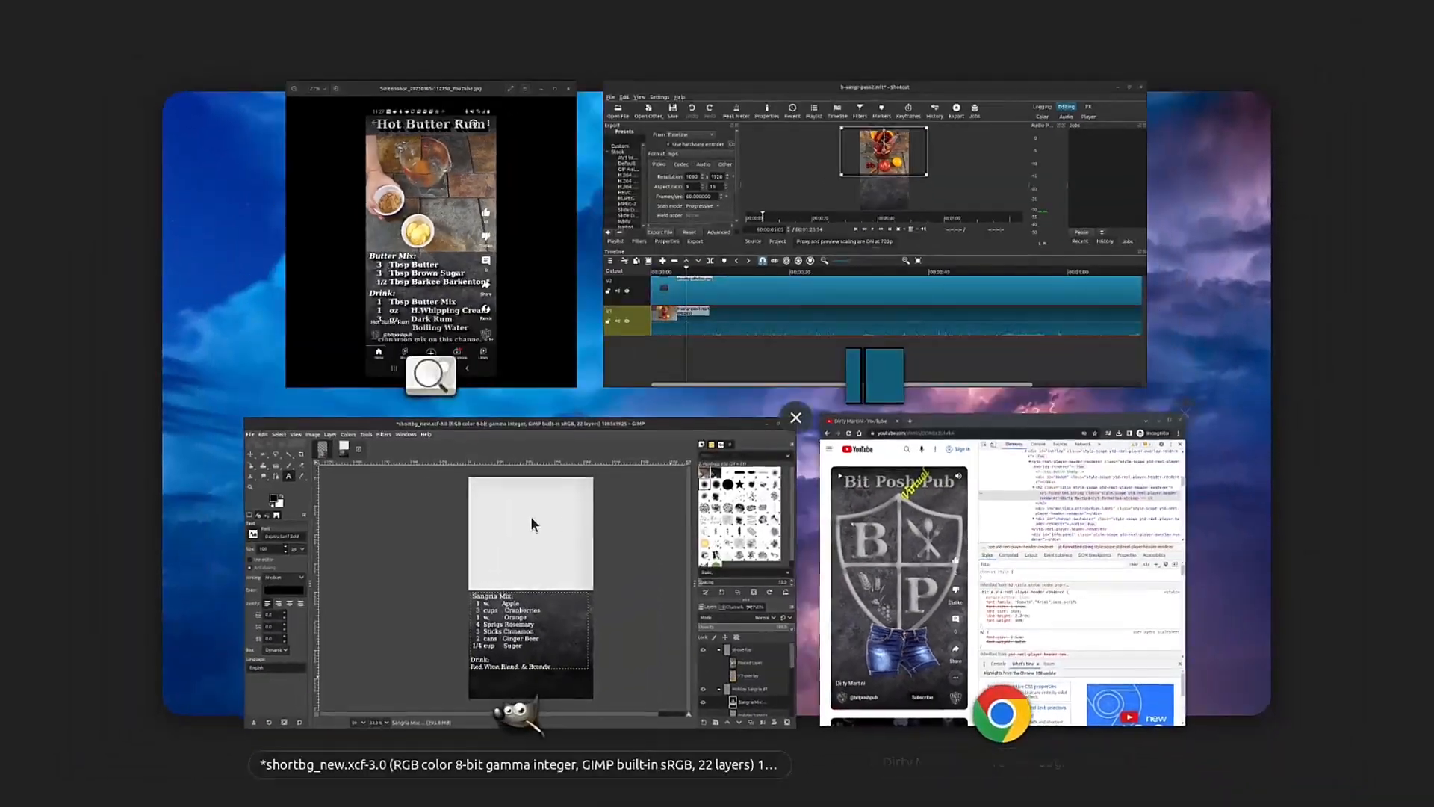
{"action": "left_click", "coordinate": [523, 519]}
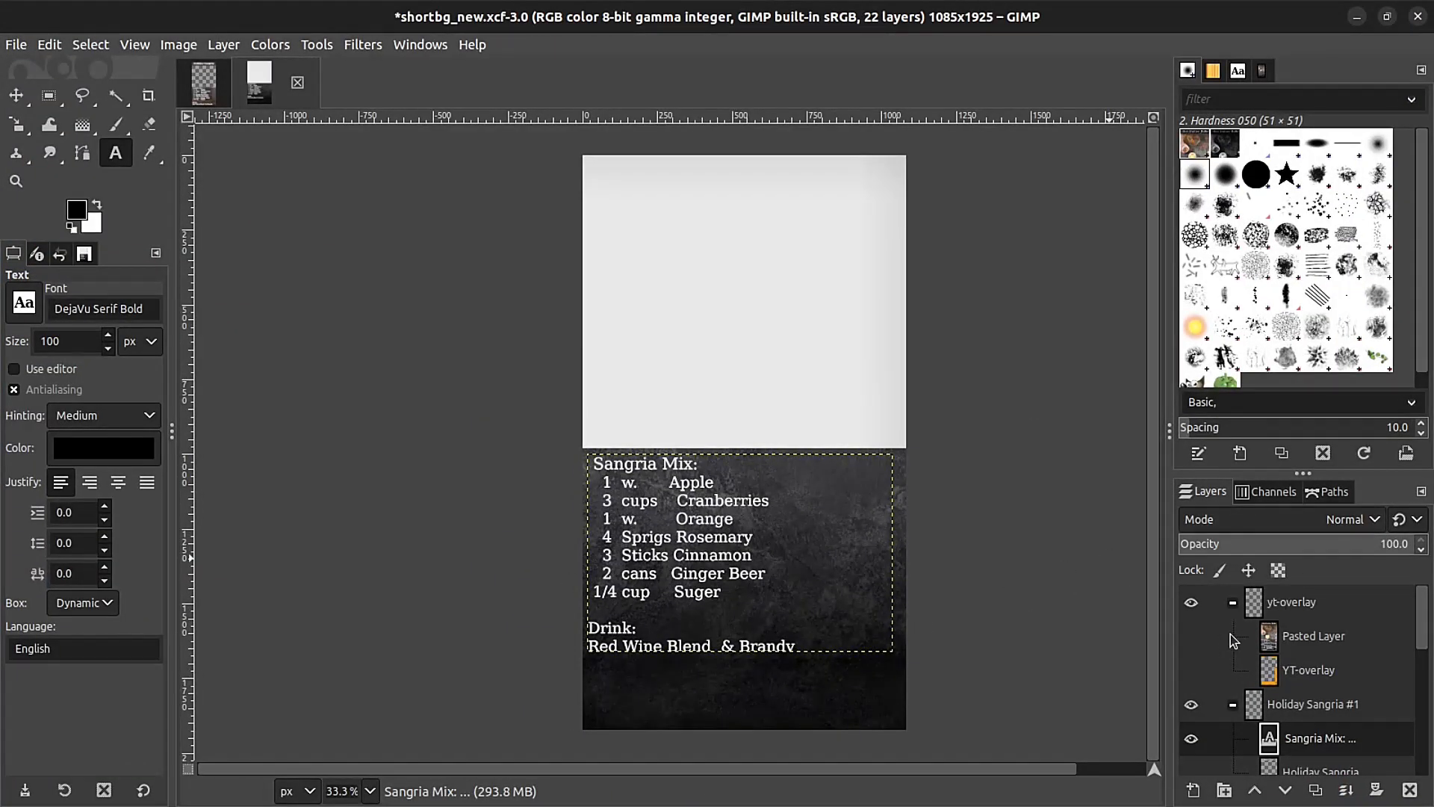
{"action": "left_click", "coordinate": [1191, 637]}
{"action": "left_click", "coordinate": [1191, 637]}
{"action": "left_click", "coordinate": [1191, 636]}
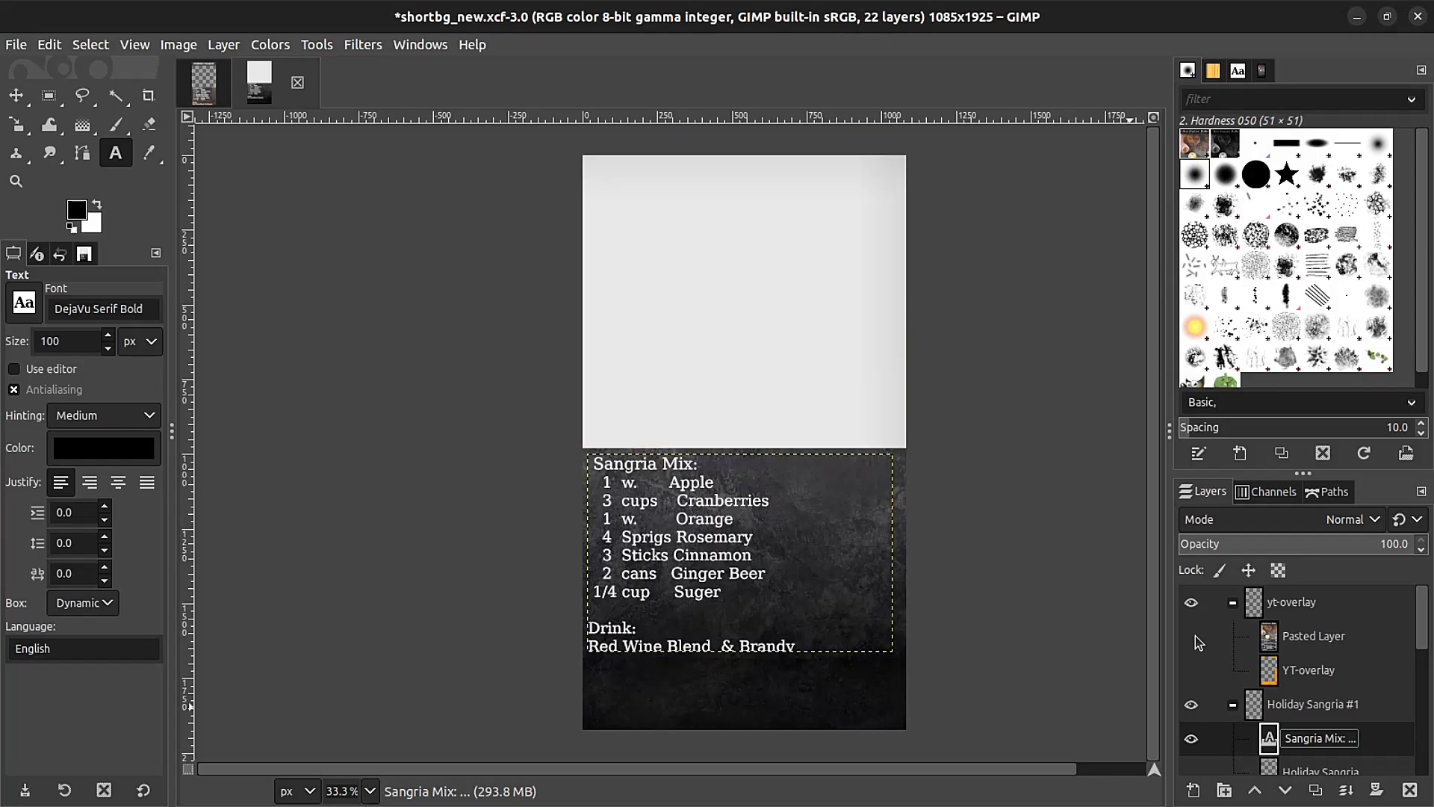
Show the guides on the shortbg_new image.
{"action": "left_click", "coordinate": [178, 44]}
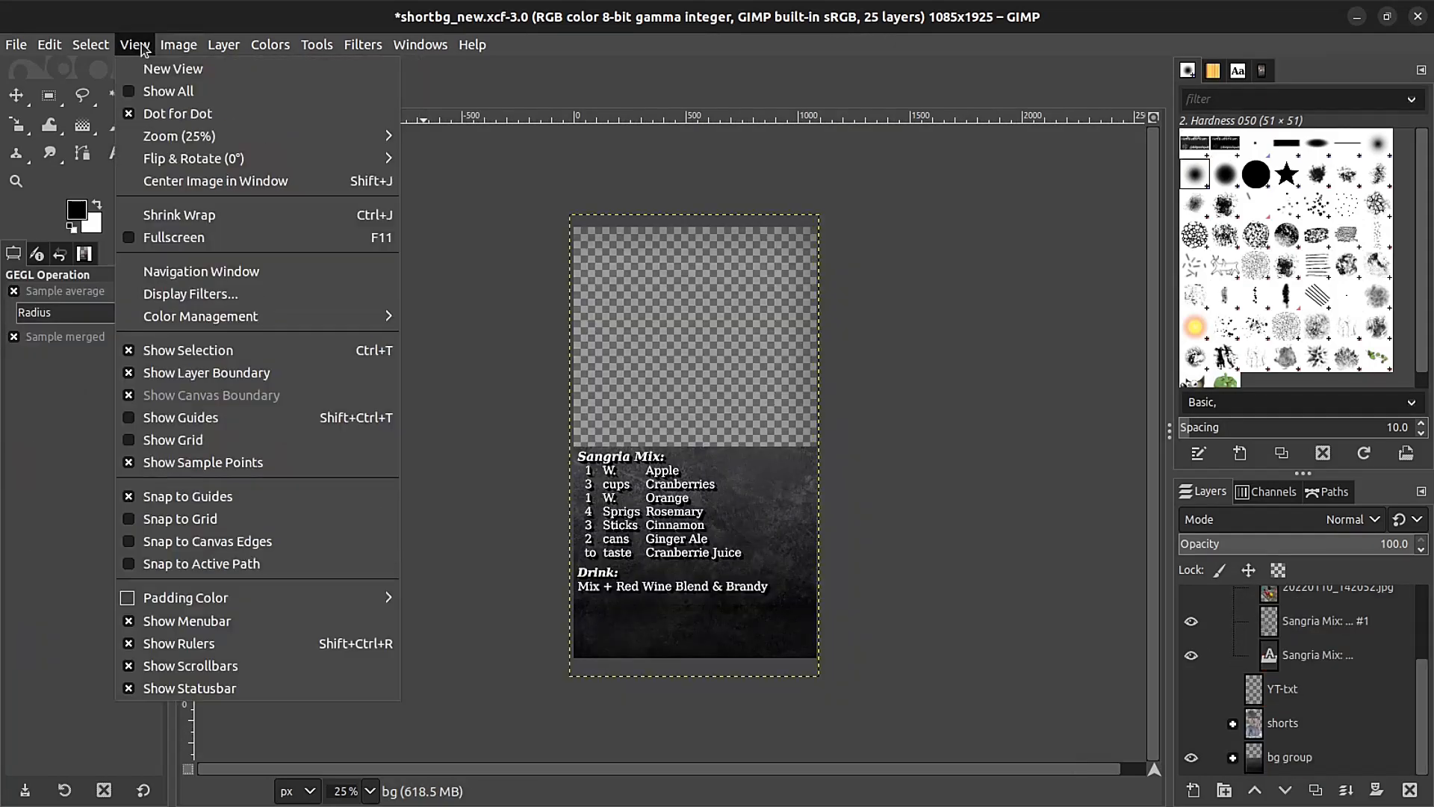
{"action": "mouse_move", "coordinate": [79, 49]}
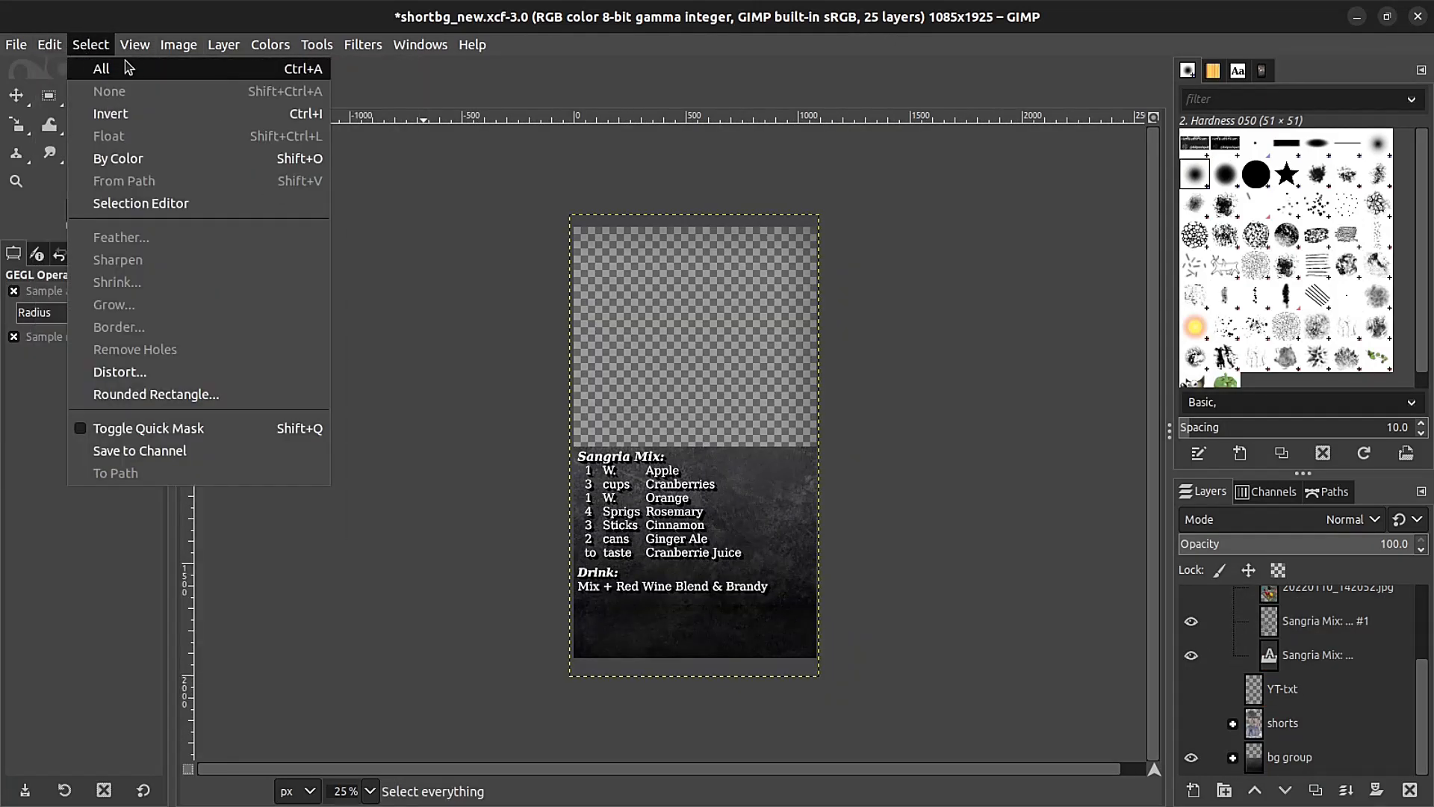
{"action": "mouse_move", "coordinate": [137, 49]}
{"action": "left_click", "coordinate": [129, 416]}
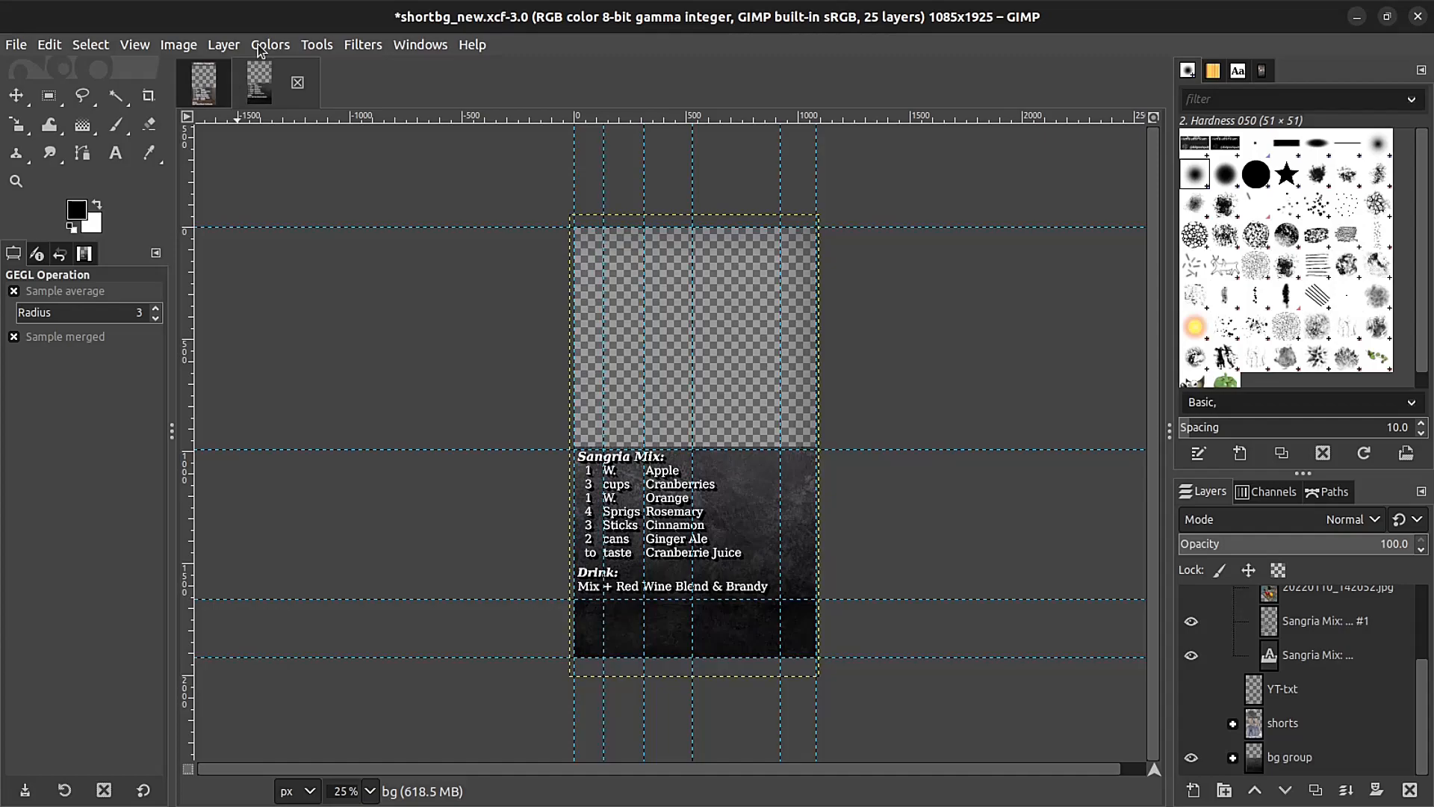
Check the image's canvas size settings and close them without changing anything.
{"action": "left_click", "coordinate": [228, 46]}
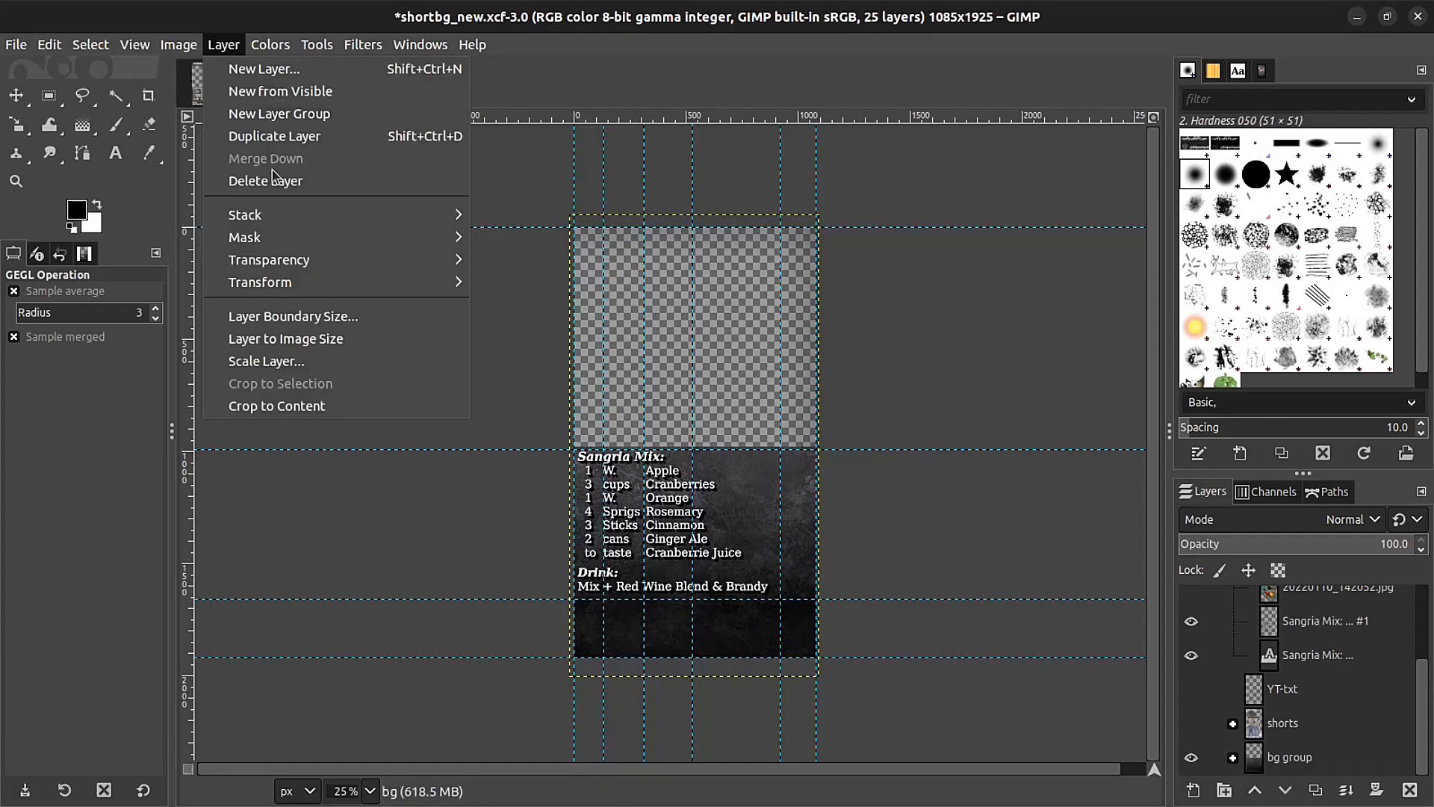
{"action": "mouse_move", "coordinate": [178, 45]}
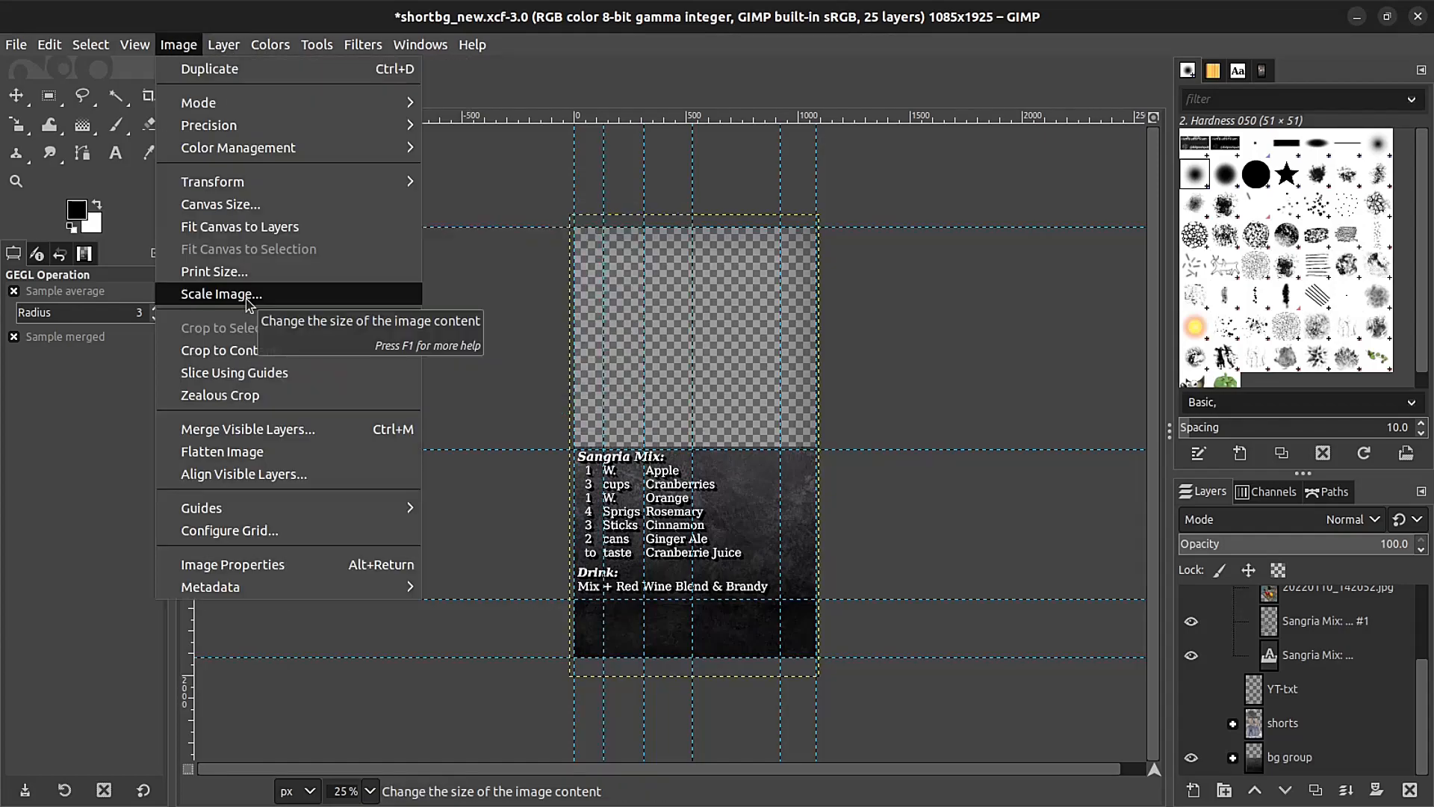
{"action": "left_click", "coordinate": [231, 204]}
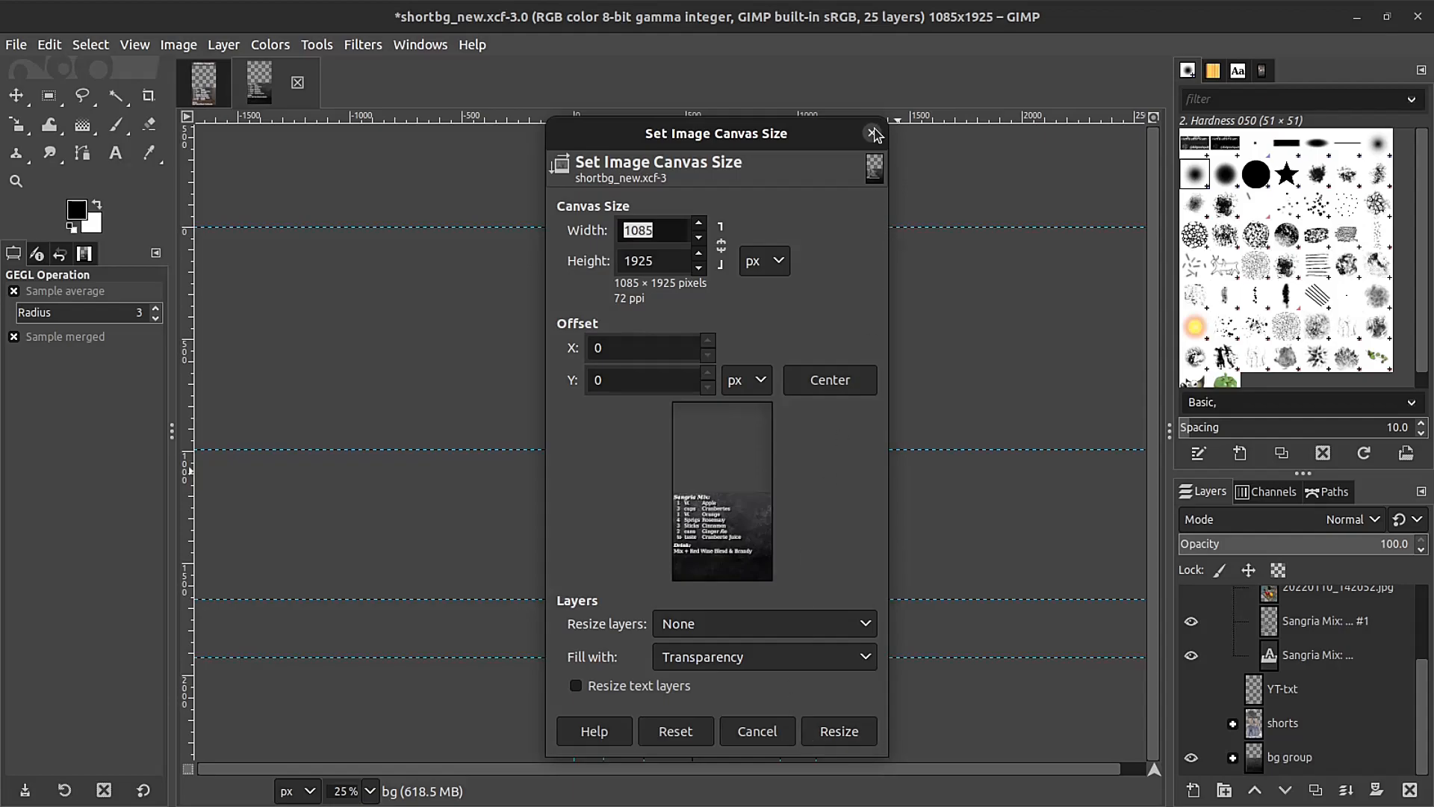
{"action": "left_click", "coordinate": [872, 133]}
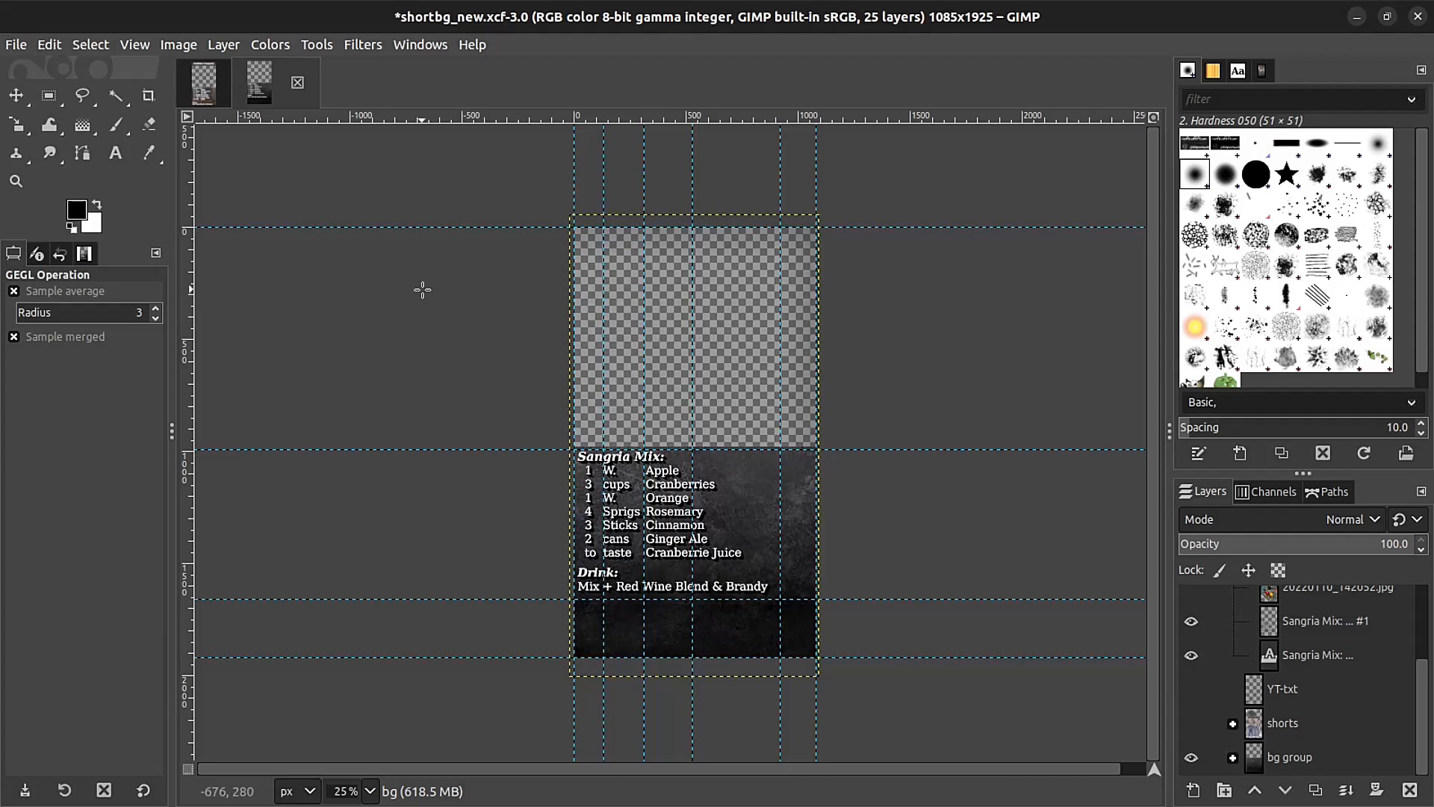
Switch to Shotcut, place HS-shortbg.png on track V2 at 00:00:04:58, and preview it at 00:00:06:01.
{"action": "key", "text": "super"}
{"action": "left_click", "coordinate": [710, 266]}
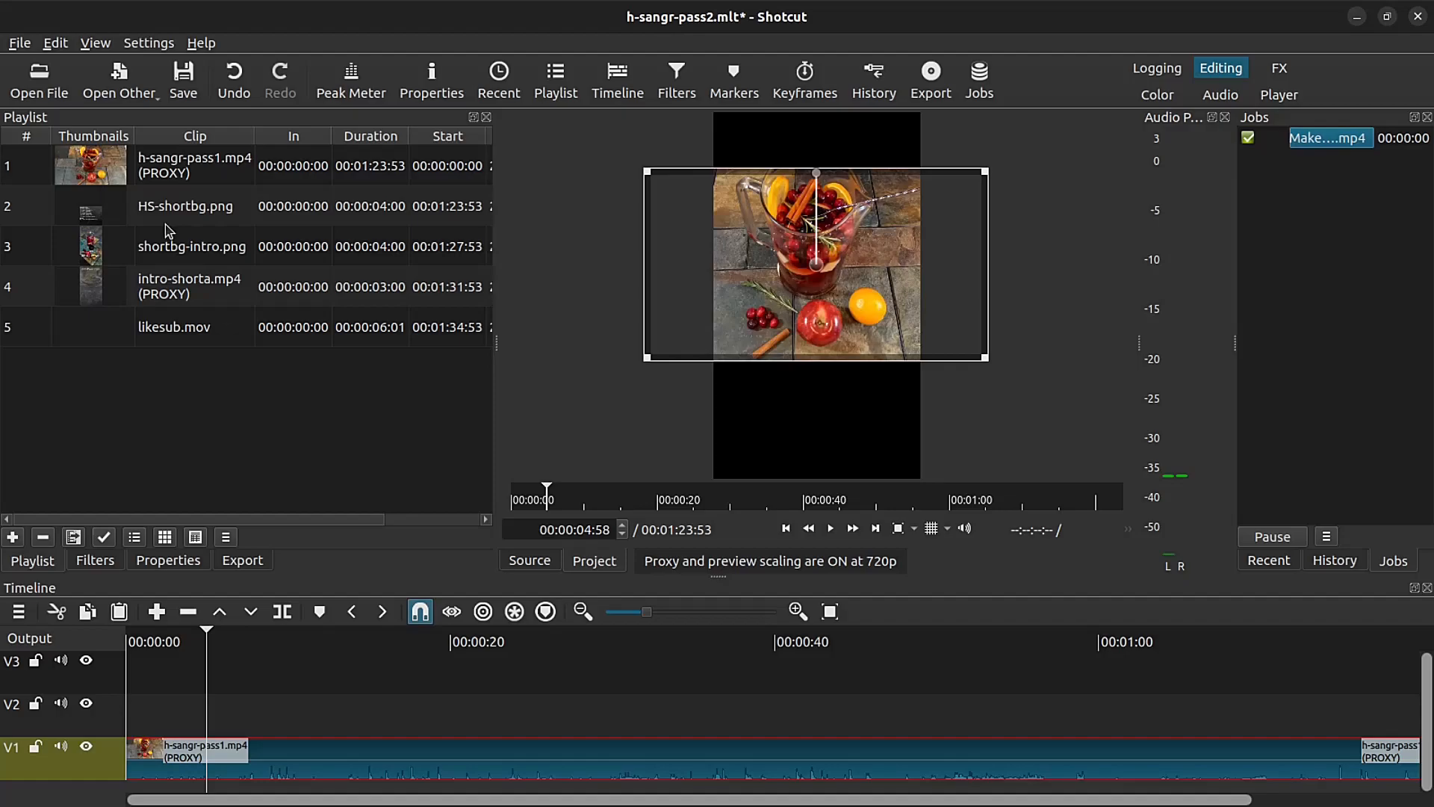
{"action": "left_click", "coordinate": [190, 210]}
{"action": "left_click_drag", "start_coordinate": [190, 211], "coordinate": [208, 720]}
{"action": "left_click", "coordinate": [224, 643]}
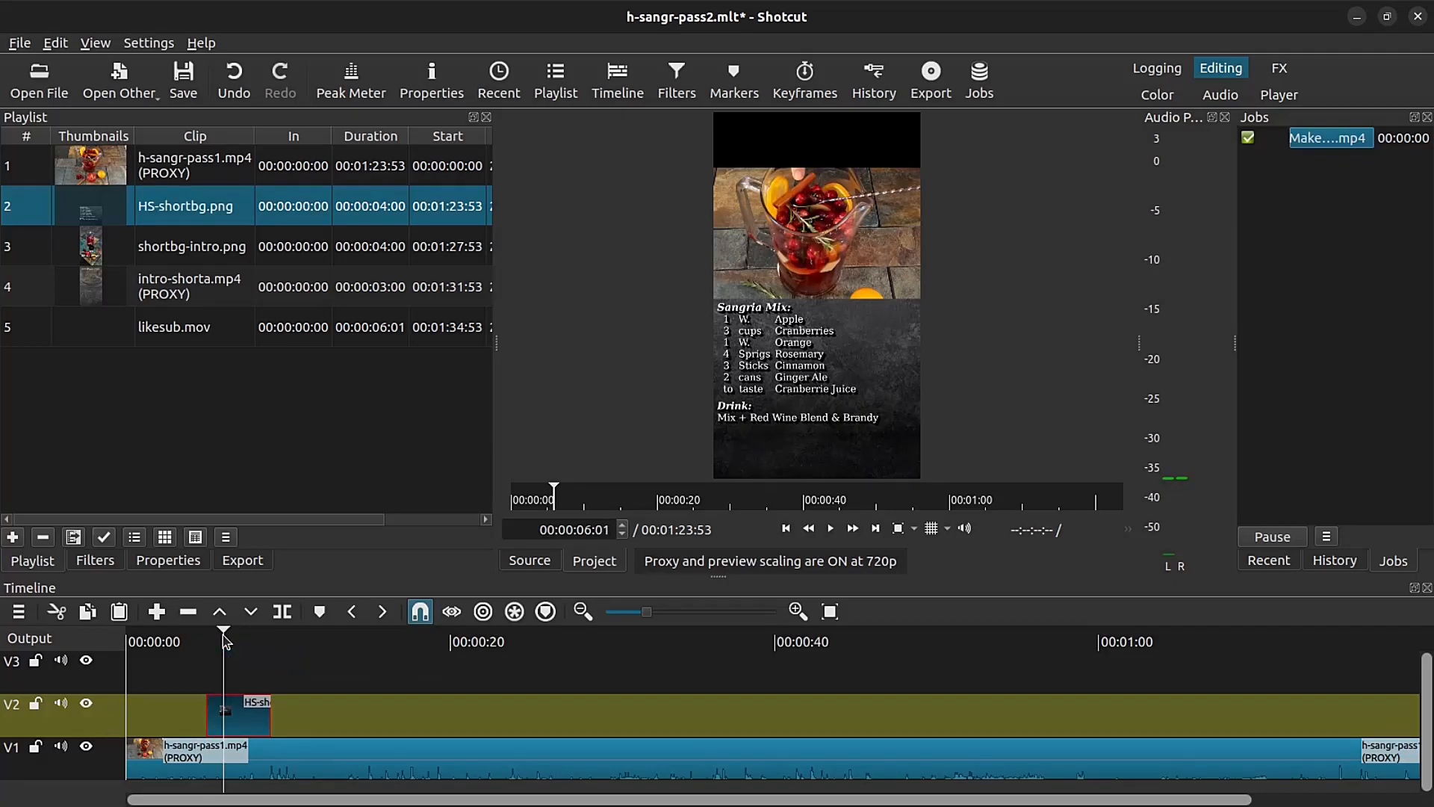
Move the h-sangr-pass1.mp4 picture up to the frame's upper edge above the recipe text, and preview it at 00:00:31:20.
{"action": "left_click", "coordinate": [279, 771]}
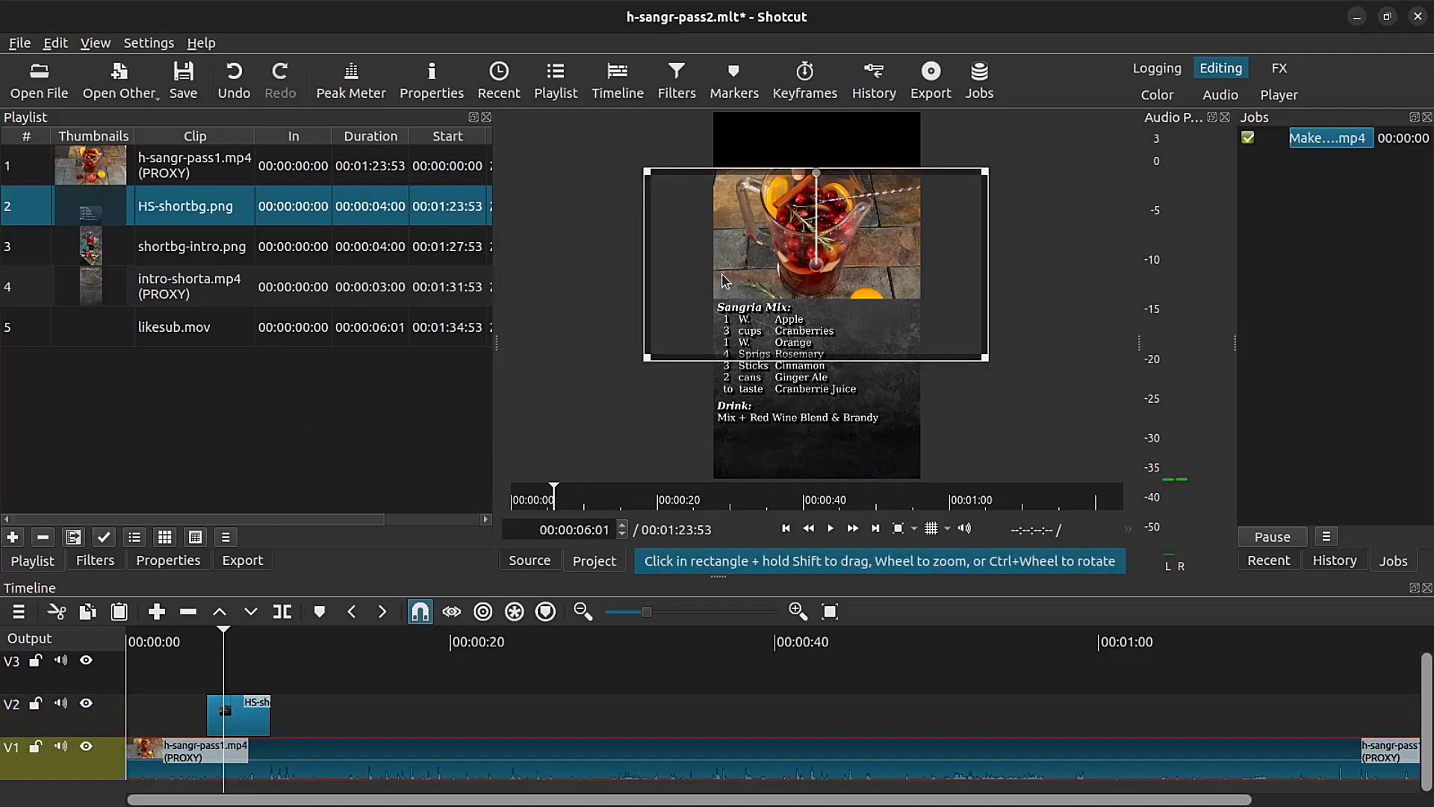
{"action": "left_click_drag", "start_coordinate": [820, 261], "coordinate": [819, 195]}
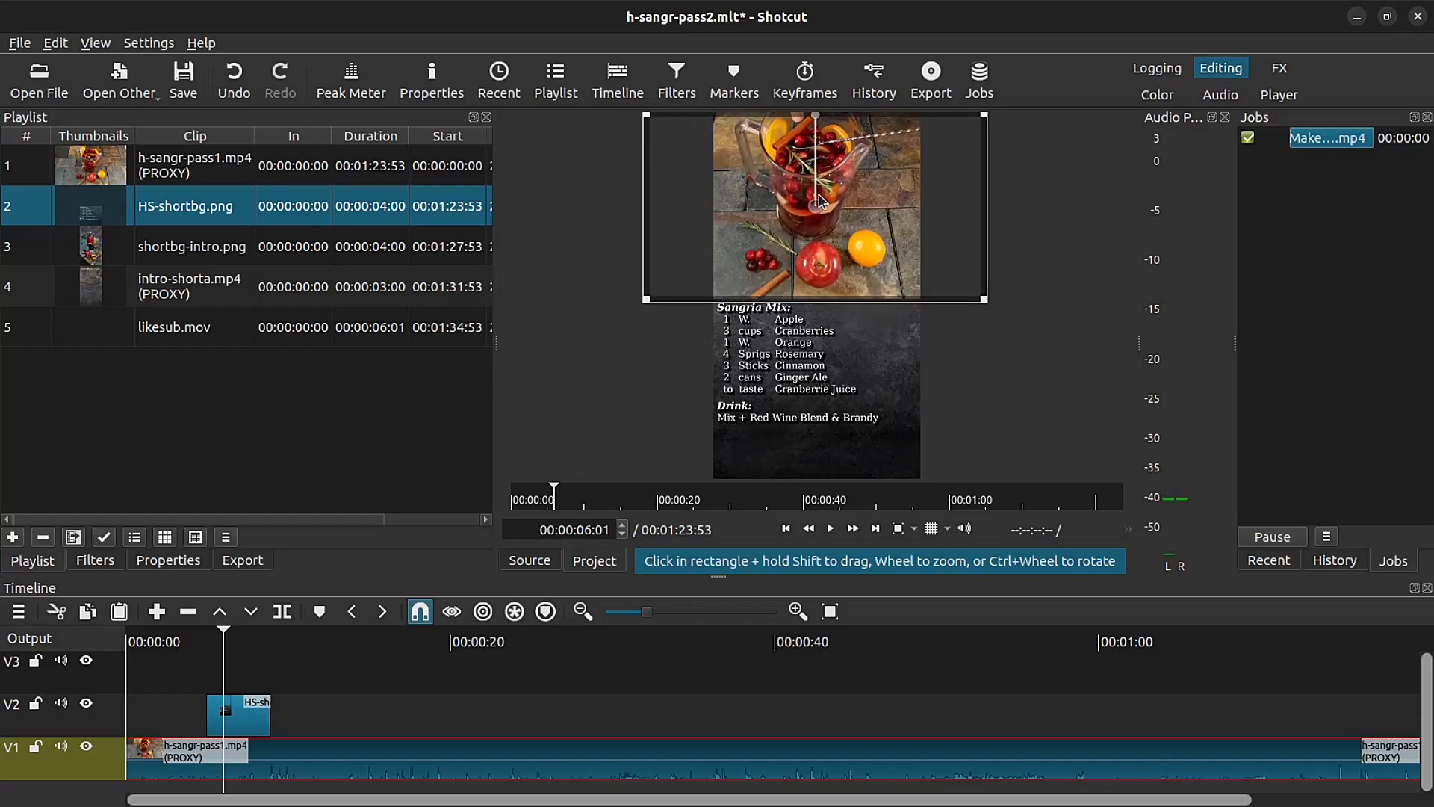
{"action": "left_click_drag", "start_coordinate": [381, 646], "coordinate": [546, 659]}
{"action": "left_click", "coordinate": [637, 661]}
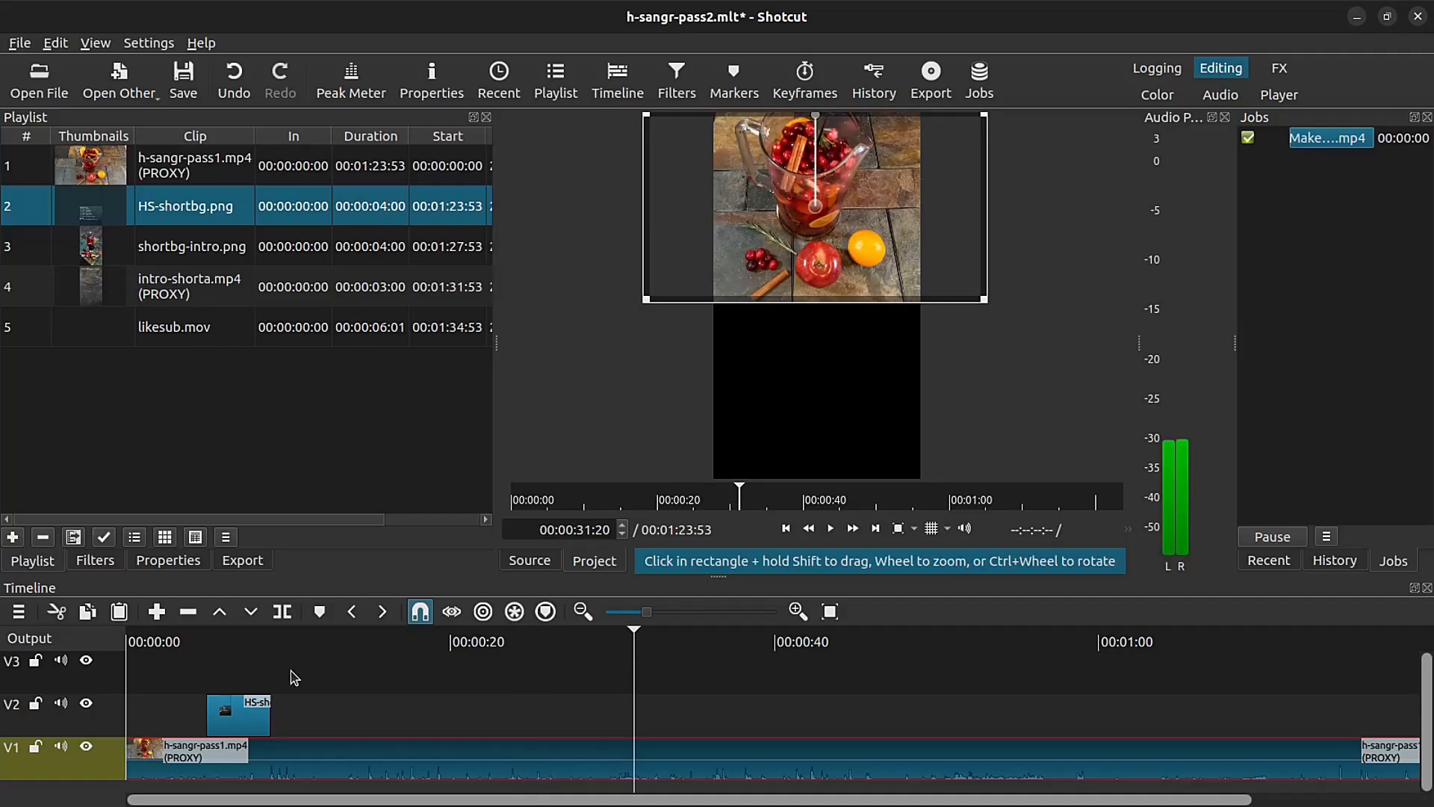
Extend the end of the HS-shortbg.png clip on track V2 to about the 20-second mark.
{"action": "left_click_drag", "start_coordinate": [266, 723], "coordinate": [450, 719]}
{"action": "left_click", "coordinate": [678, 766]}
{"action": "left_click", "coordinate": [670, 721]}
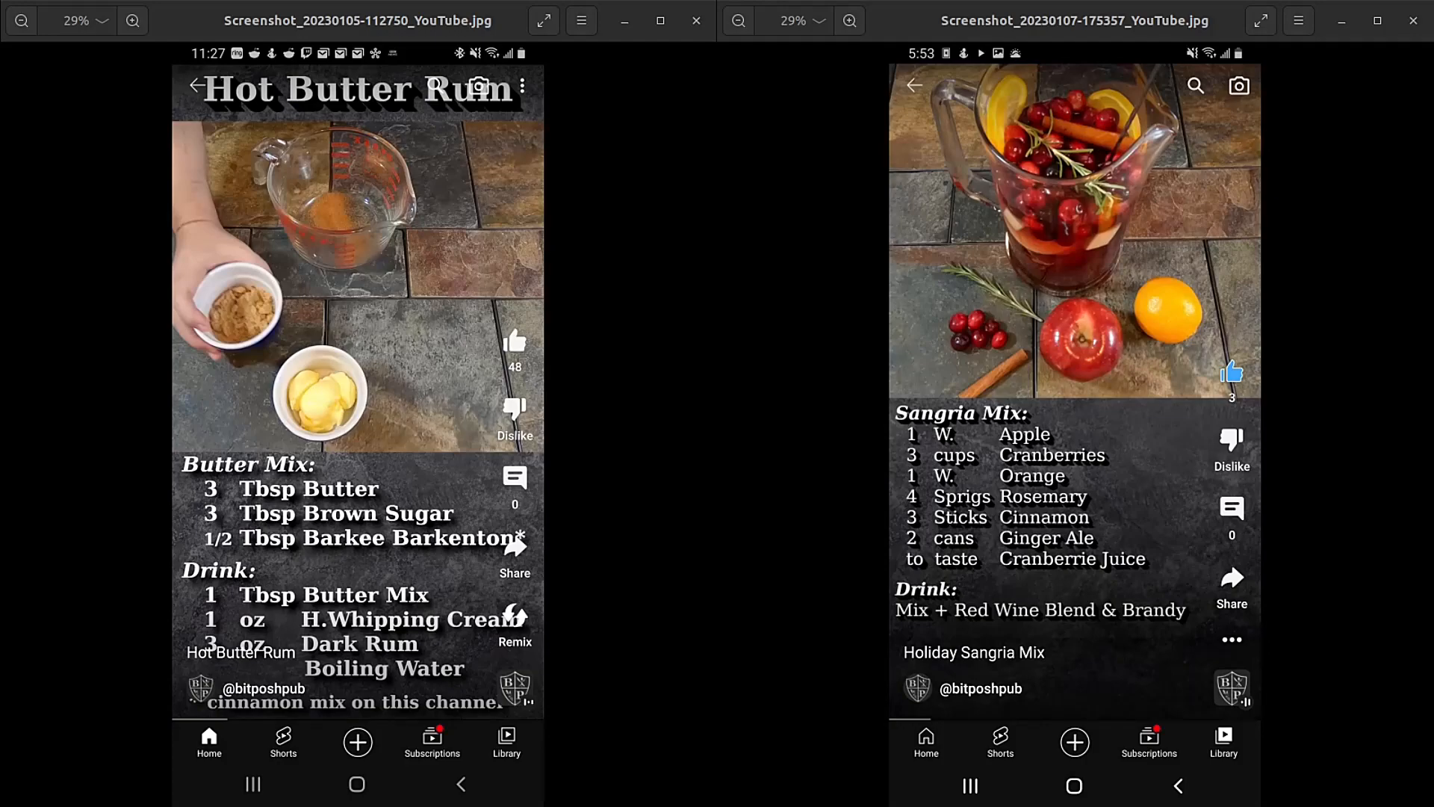
Switch to Chrome and compare the Mediterranean Savory G&T Short with the Holiday Sangria Mix Short side by side.
{"action": "key", "text": "super"}
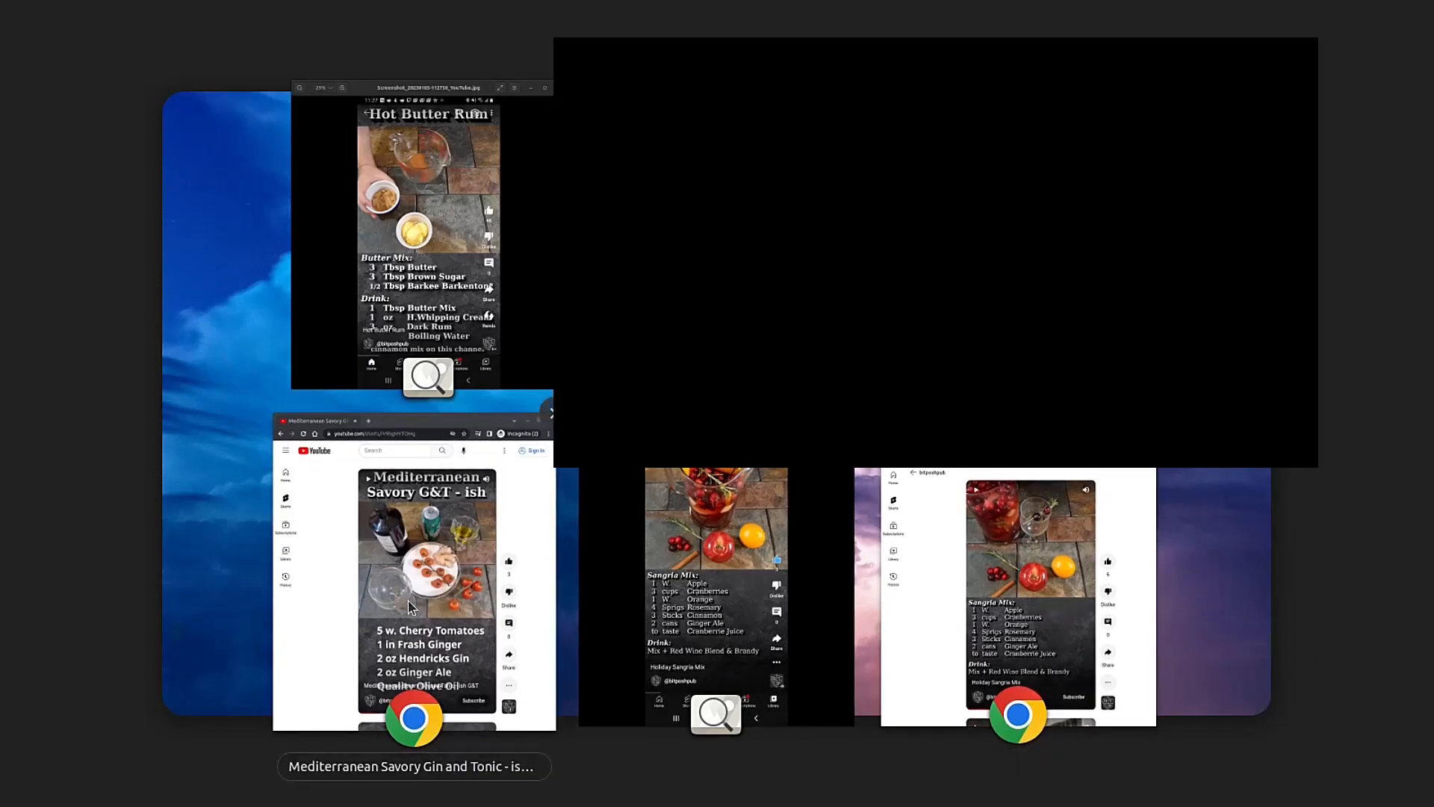
{"action": "left_click", "coordinate": [466, 620]}
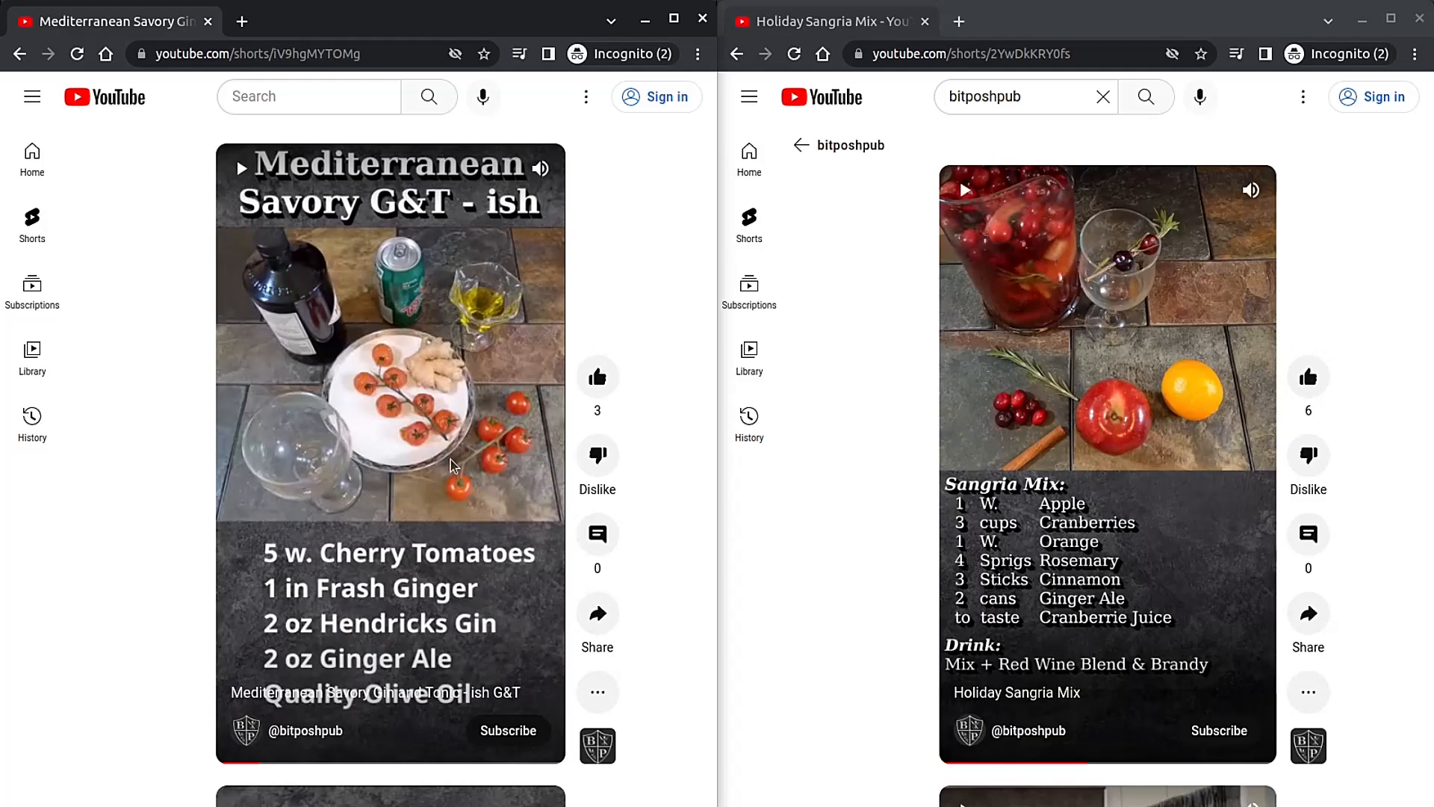
{"action": "left_click", "coordinate": [1123, 518]}
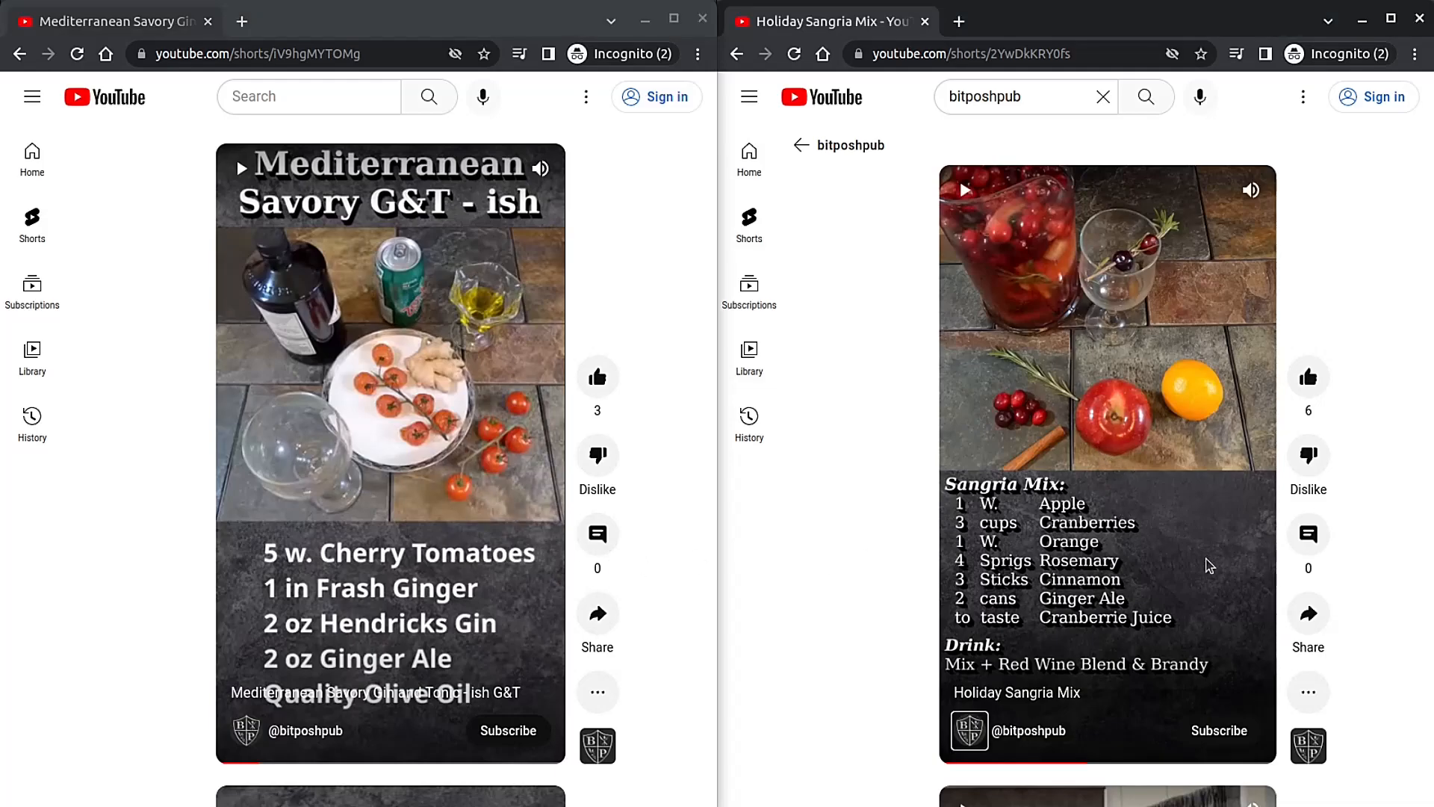